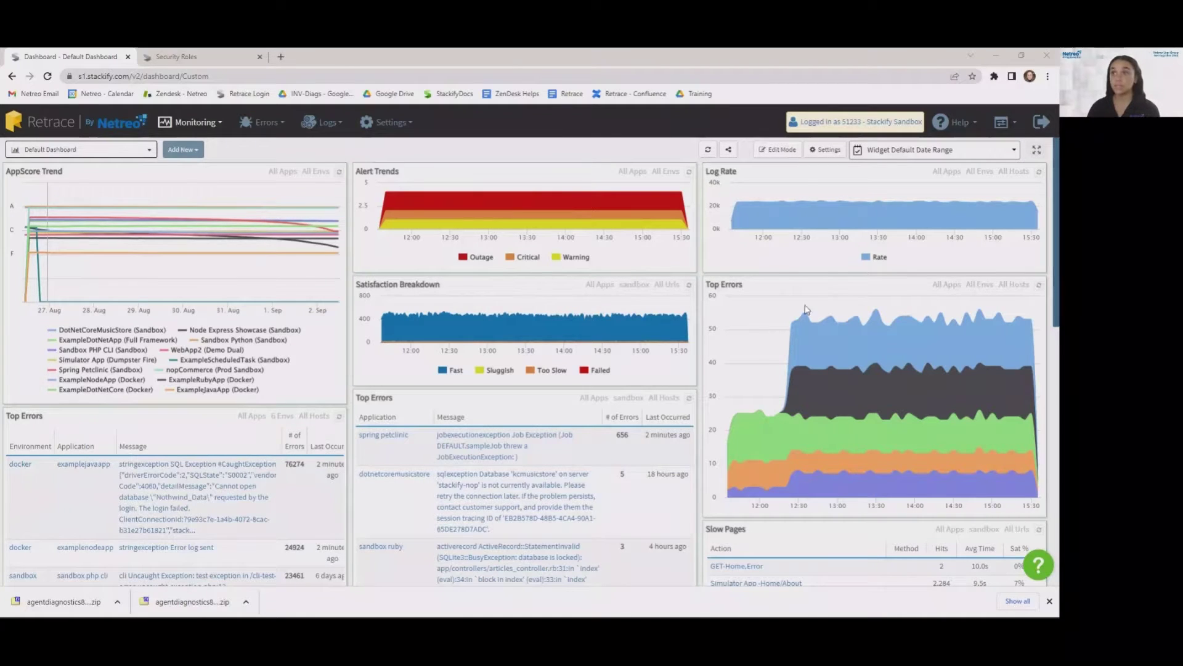
Step: Look through the list of available dashboards and the options for adding new dashboard content
click(106, 152)
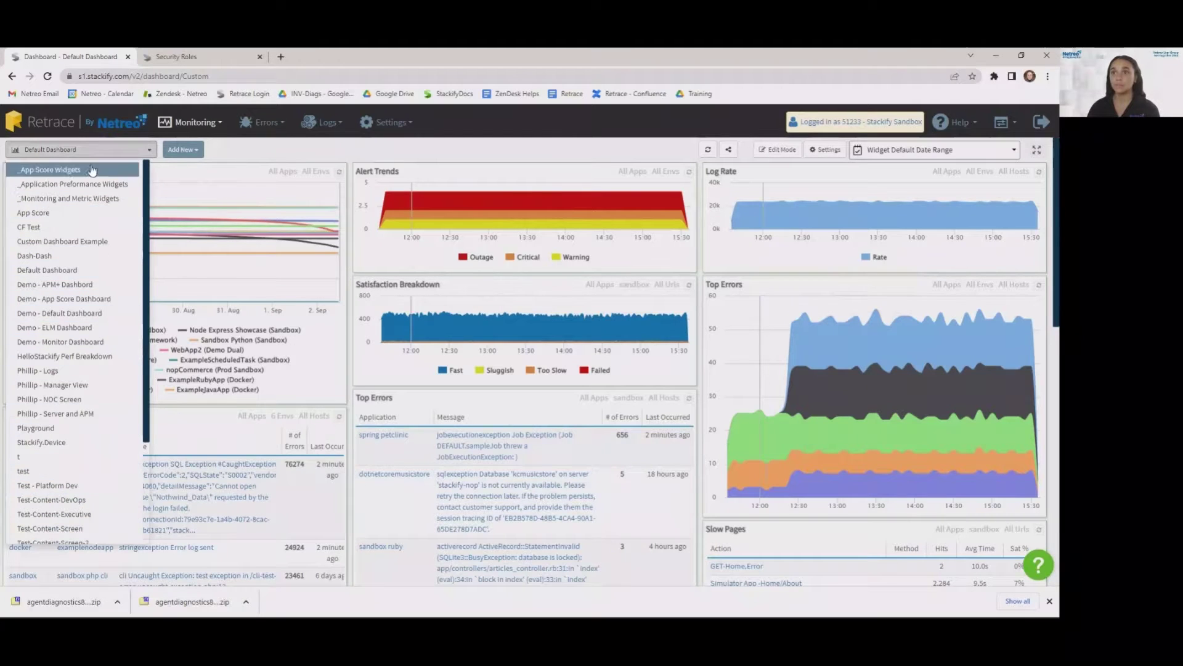
click(271, 152)
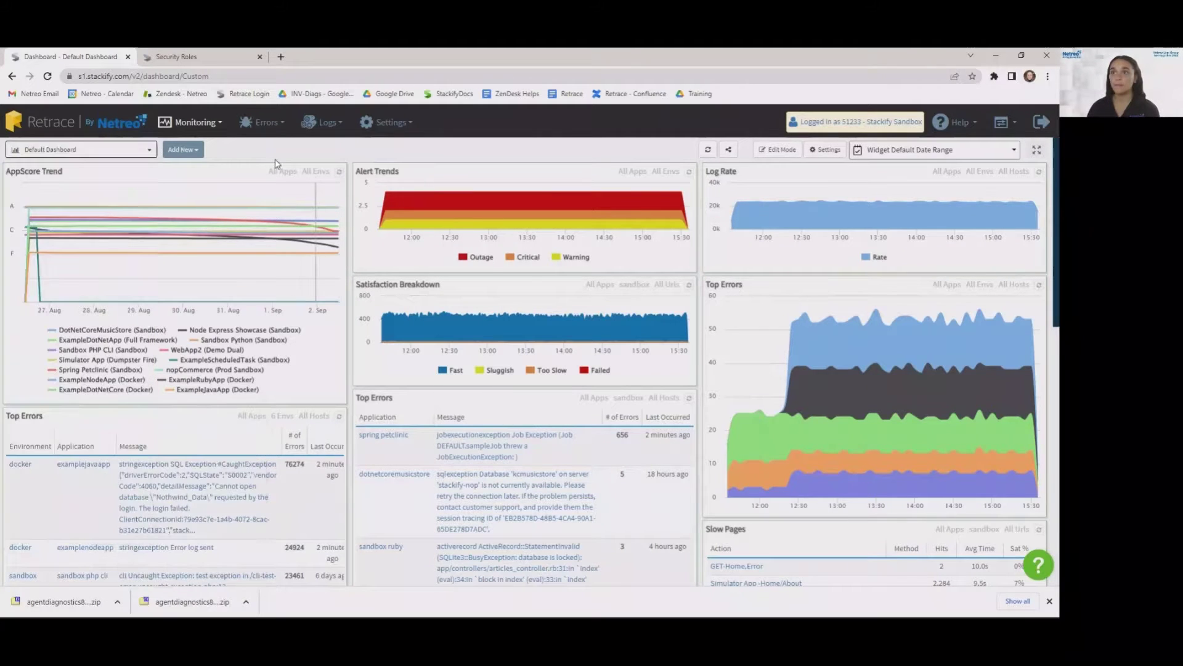
click(196, 152)
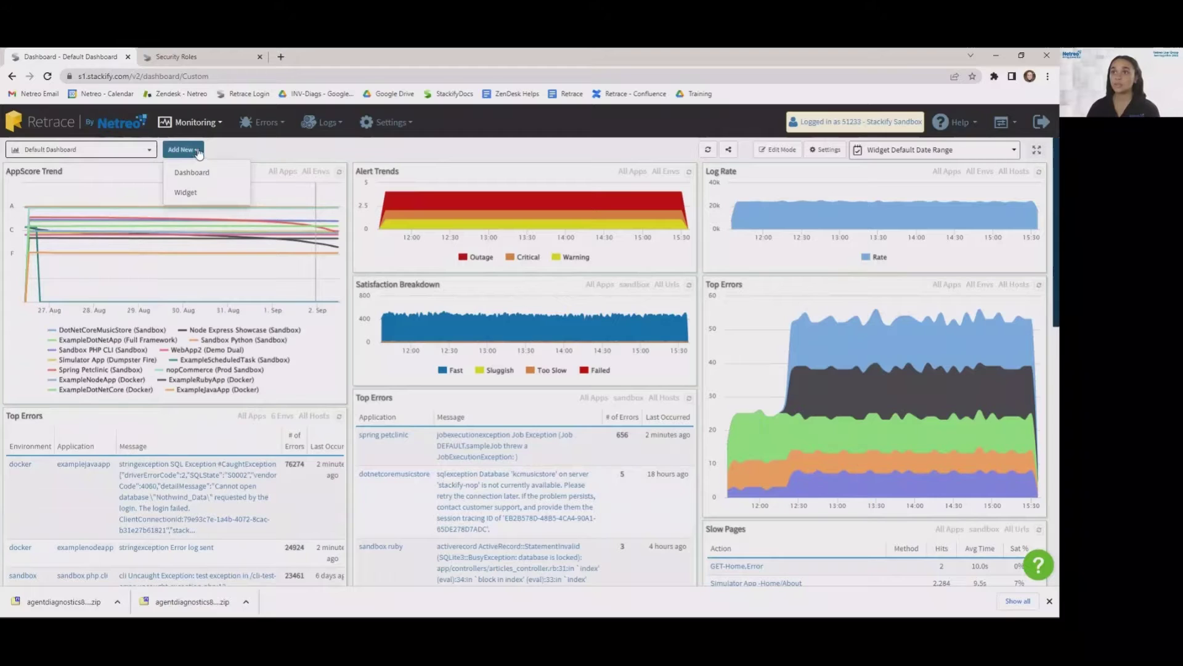
click(218, 149)
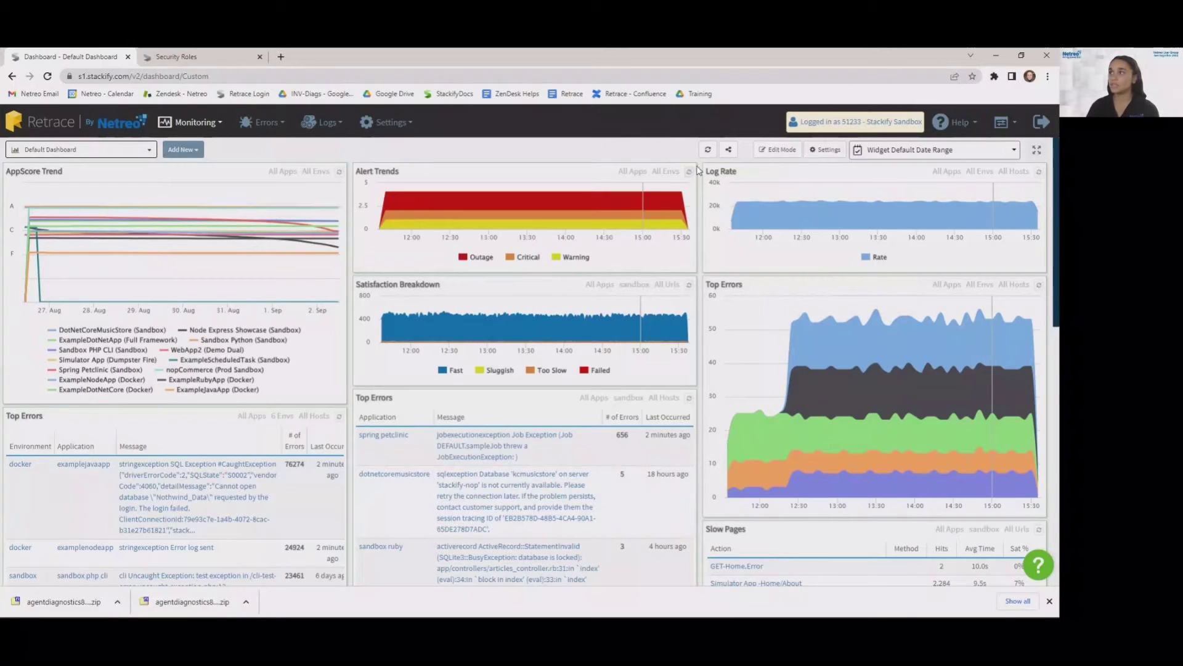
click(690, 284)
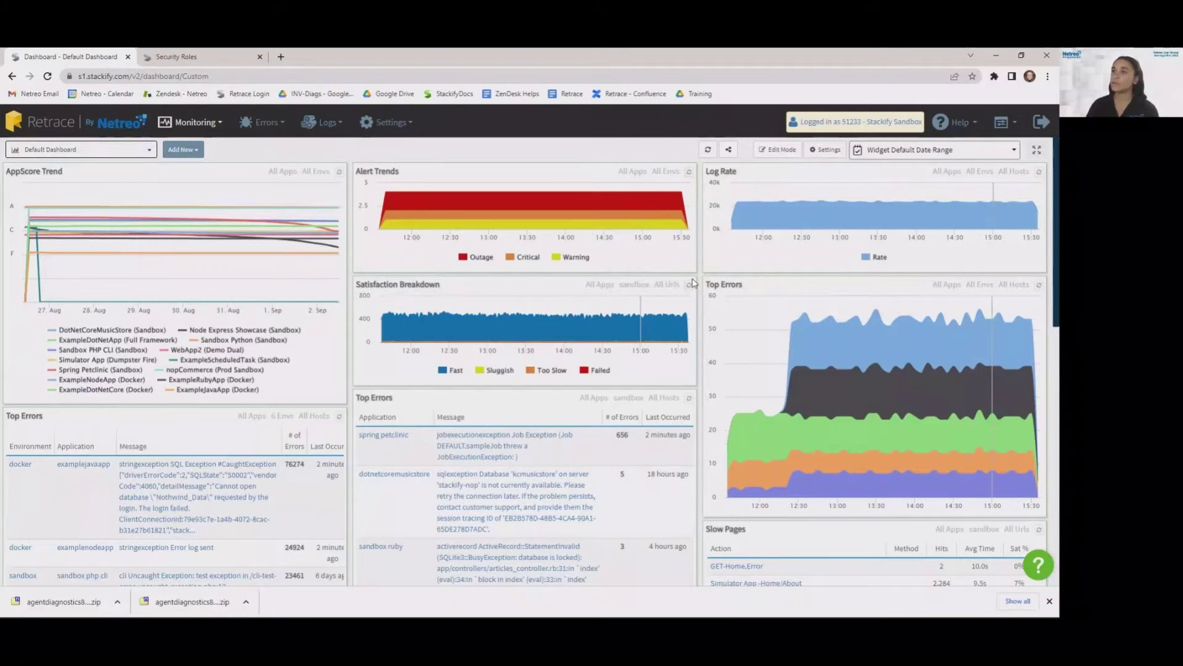
Step: Revoke the Default Dashboard's existing external share link and create a replacement link
click(729, 150)
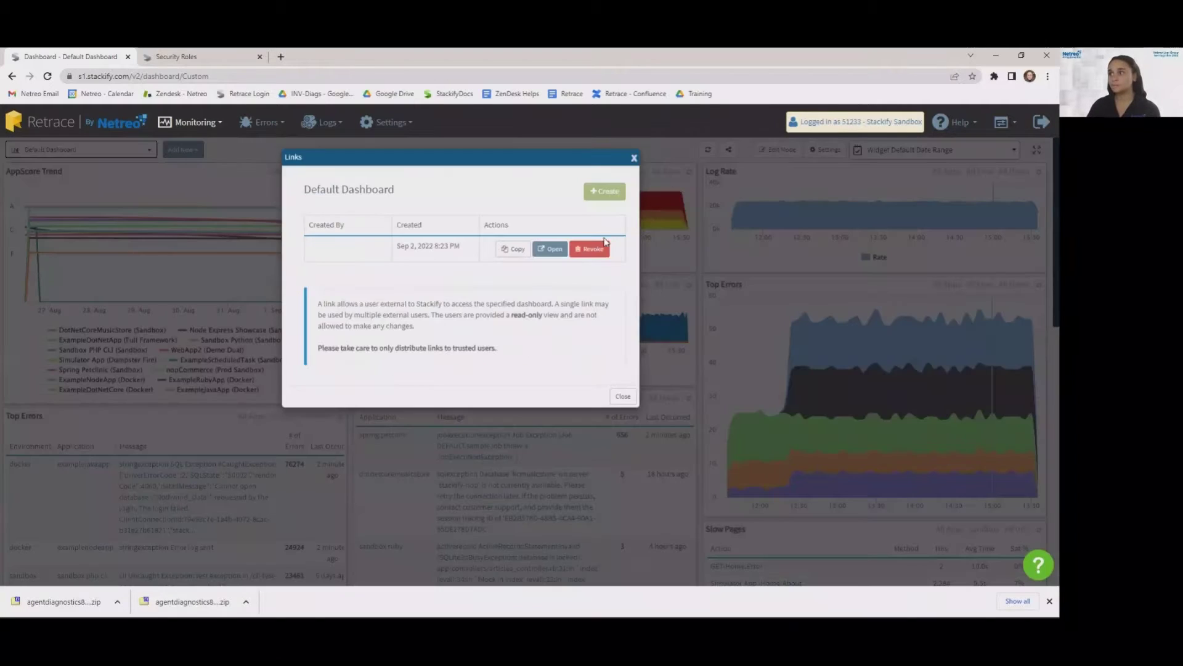
click(594, 248)
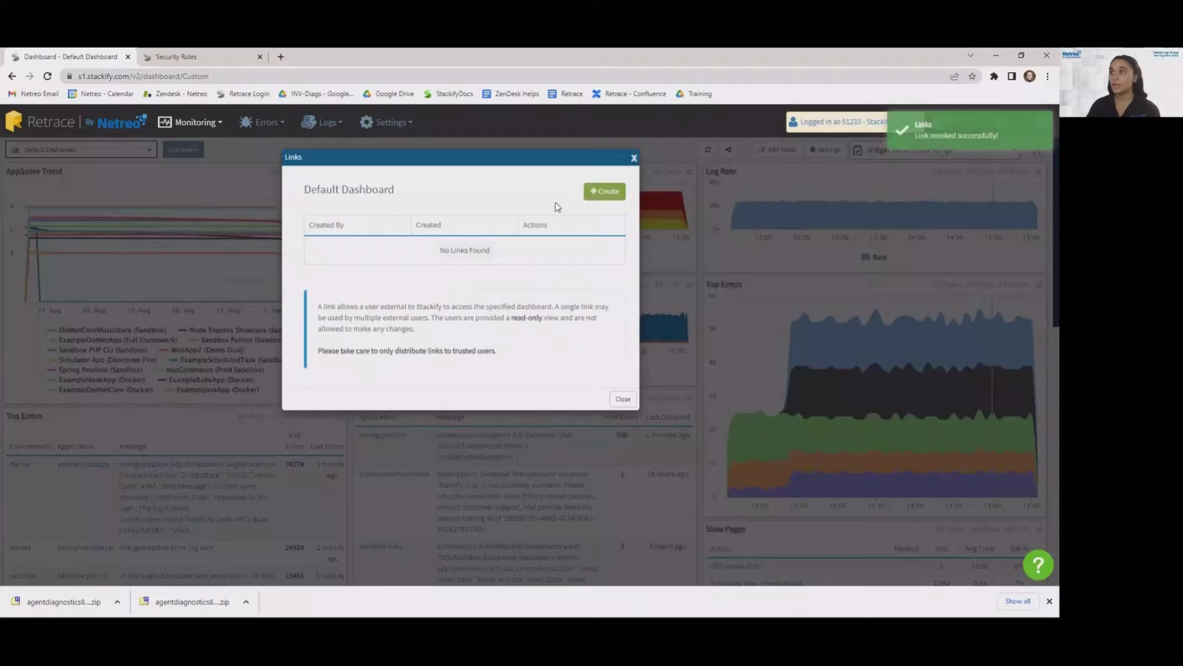
click(602, 192)
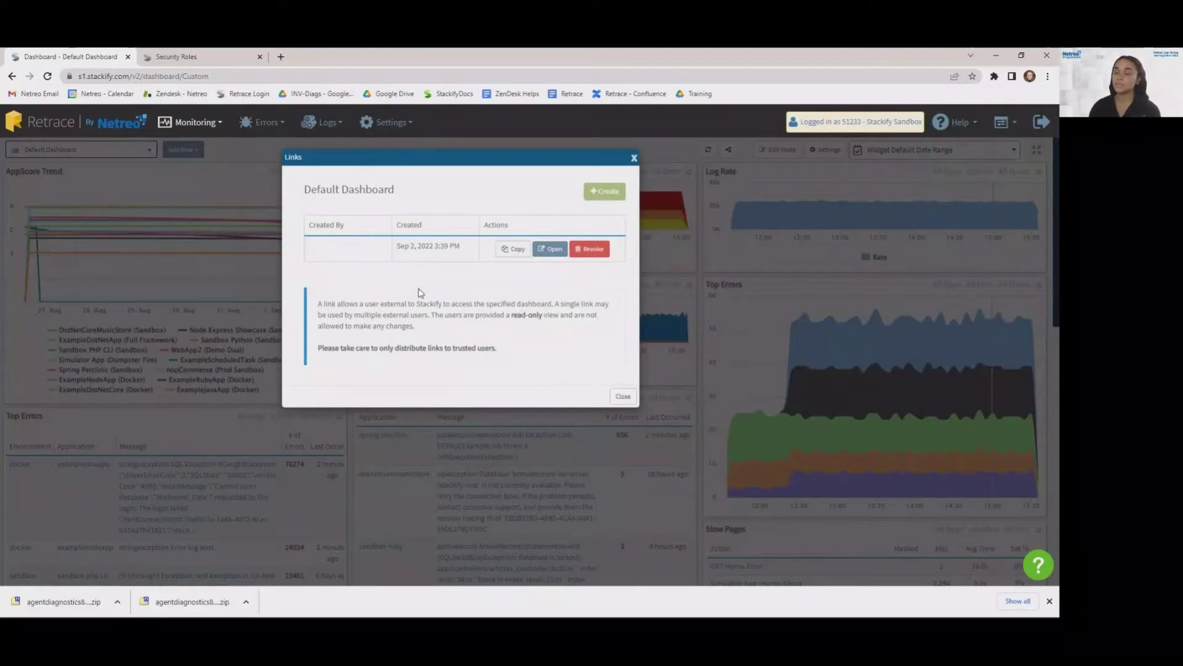
click(593, 253)
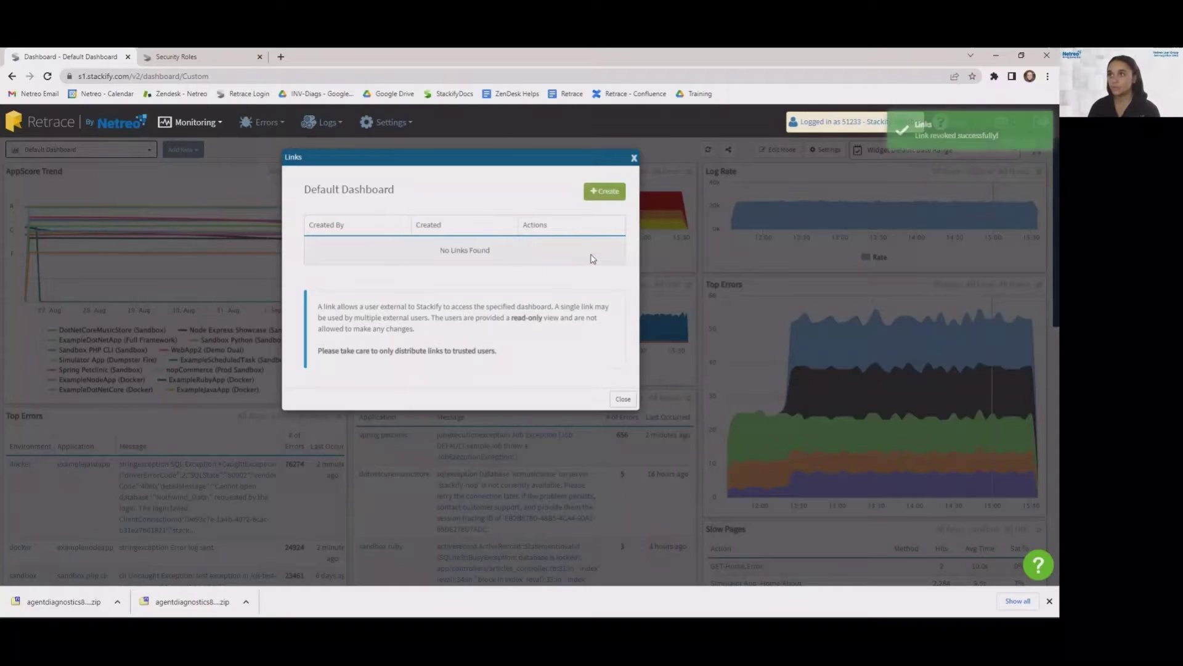
click(596, 195)
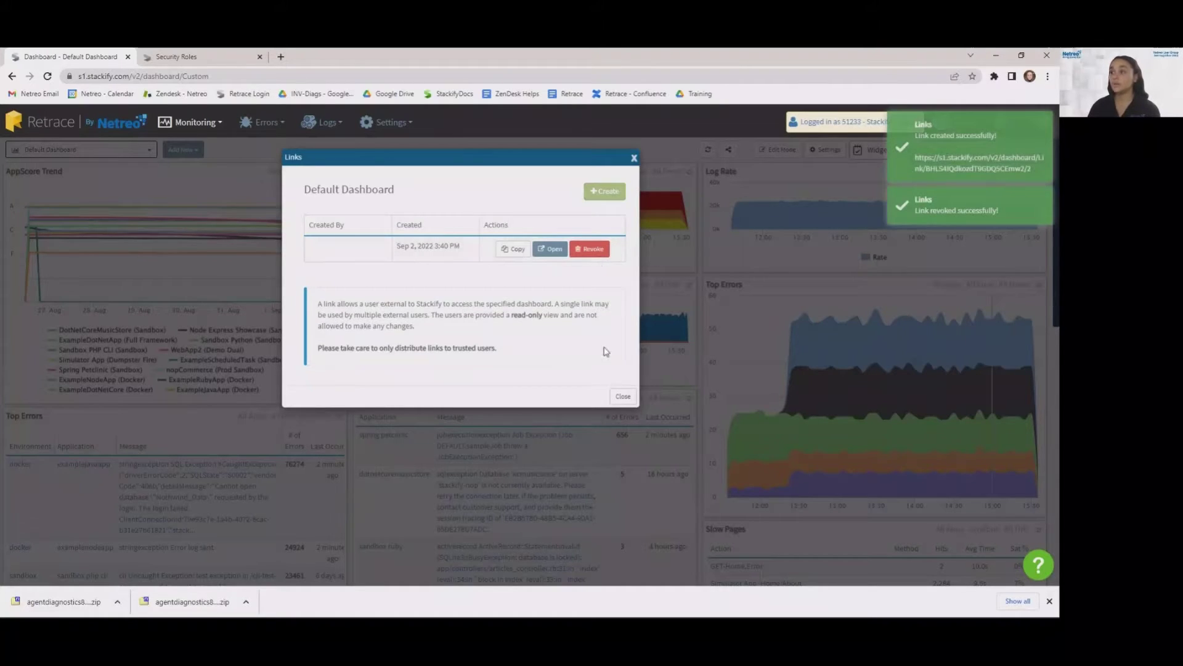
click(623, 397)
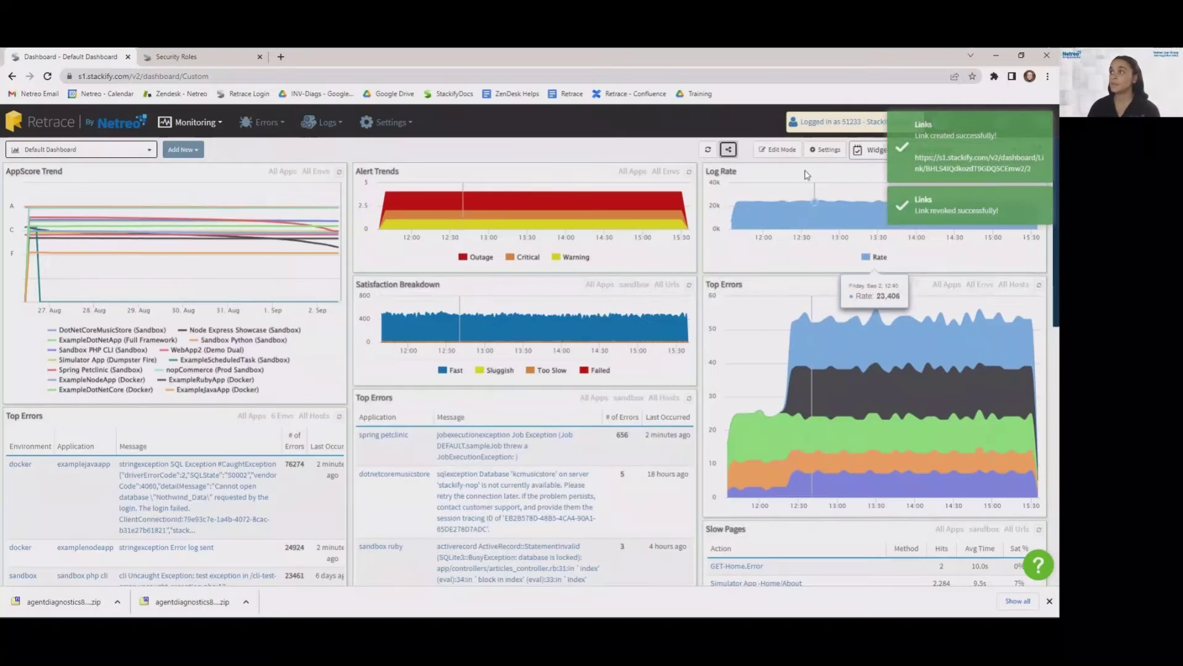
Step: Put the dashboard in edit mode and move the Alert Trends widget below the middle column's Satisfaction Breakdown and Top Errors widgets
click(783, 151)
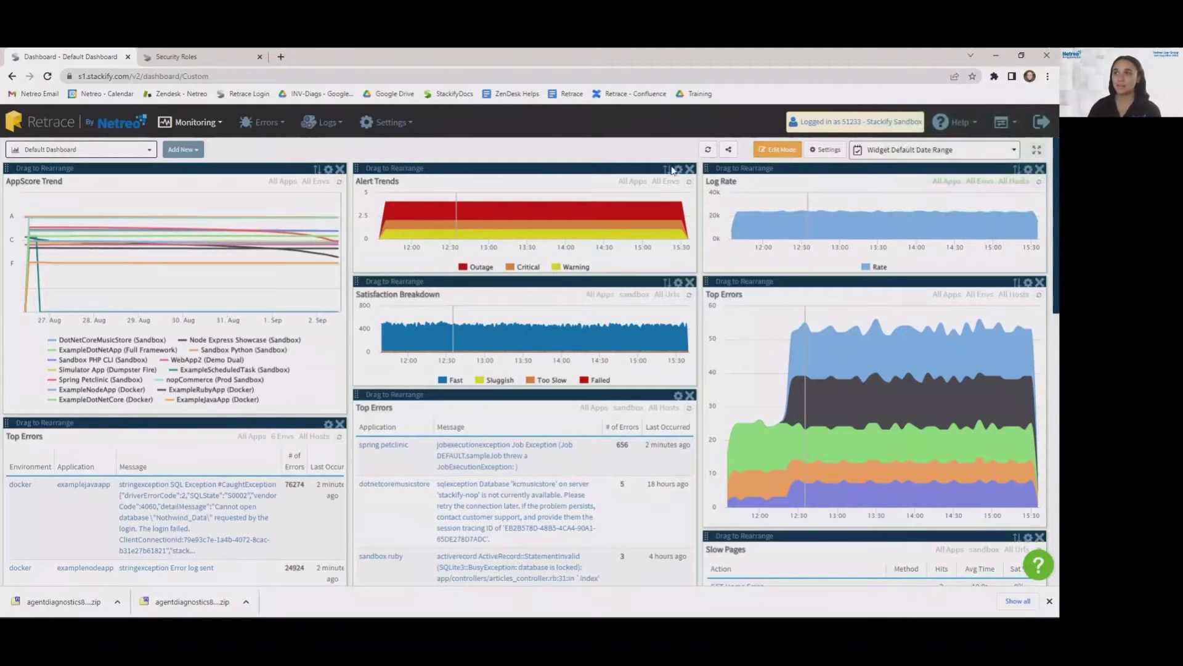
mouse_move(235, 210)
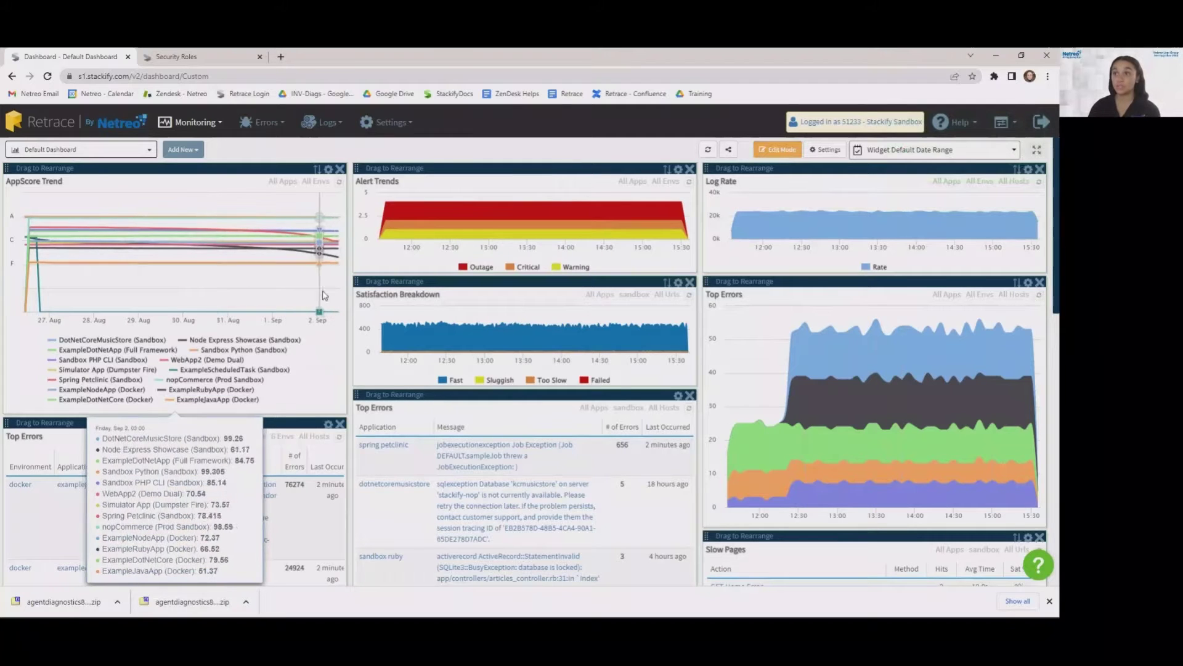
drag(387, 171, 401, 290)
drag(454, 397, 461, 315)
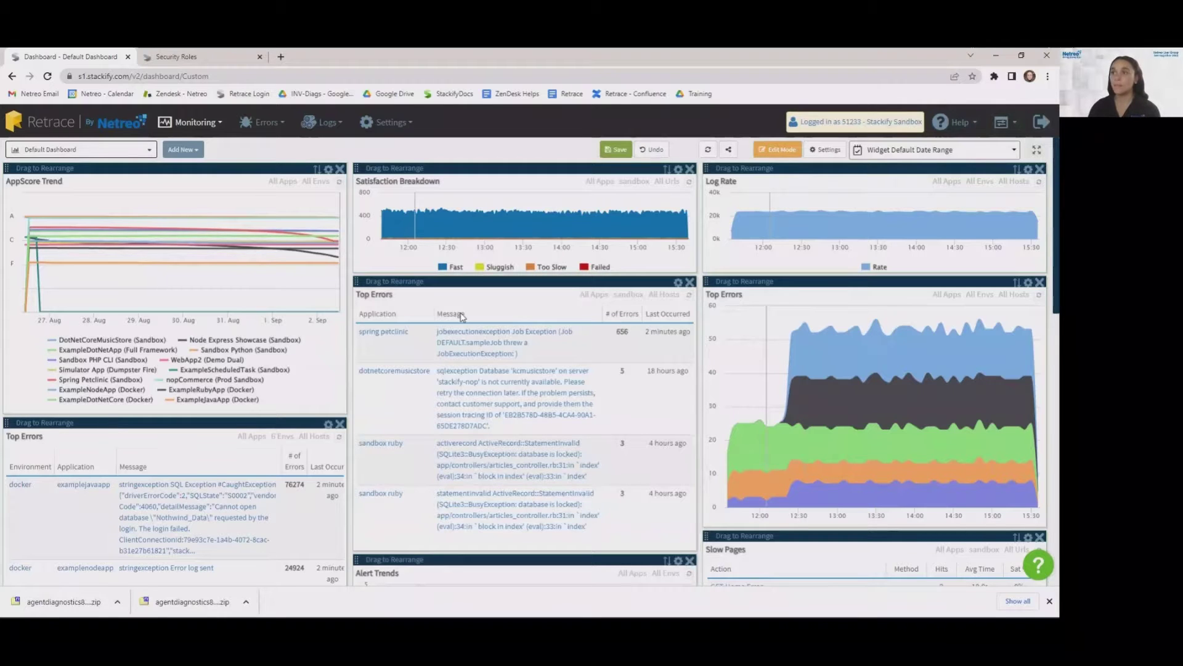
Step: Try the Auto height on the Satisfaction Breakdown widget after viewing its settings, and undo the unsaved dashboard layout changes
click(681, 173)
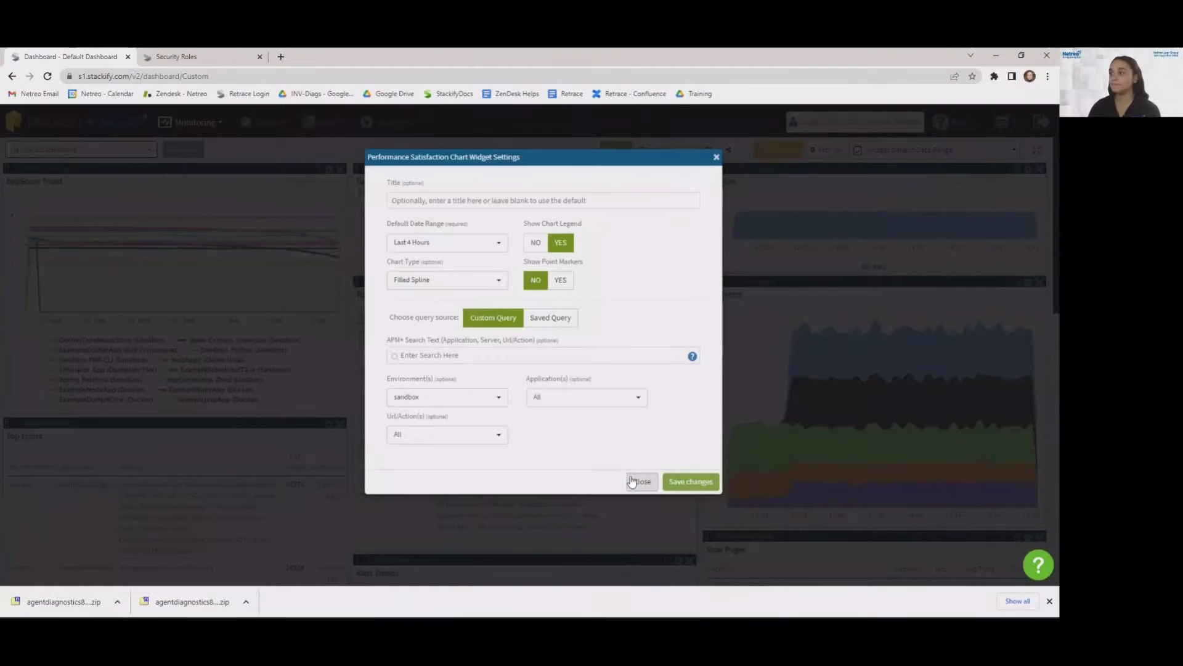
click(639, 479)
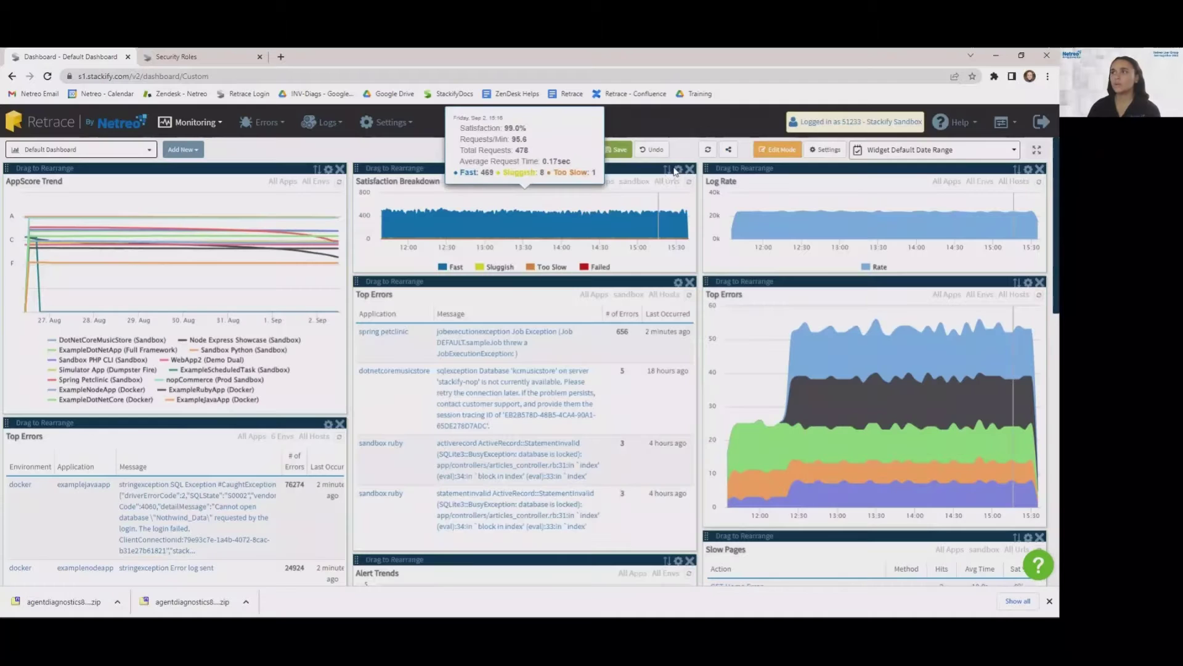
click(667, 170)
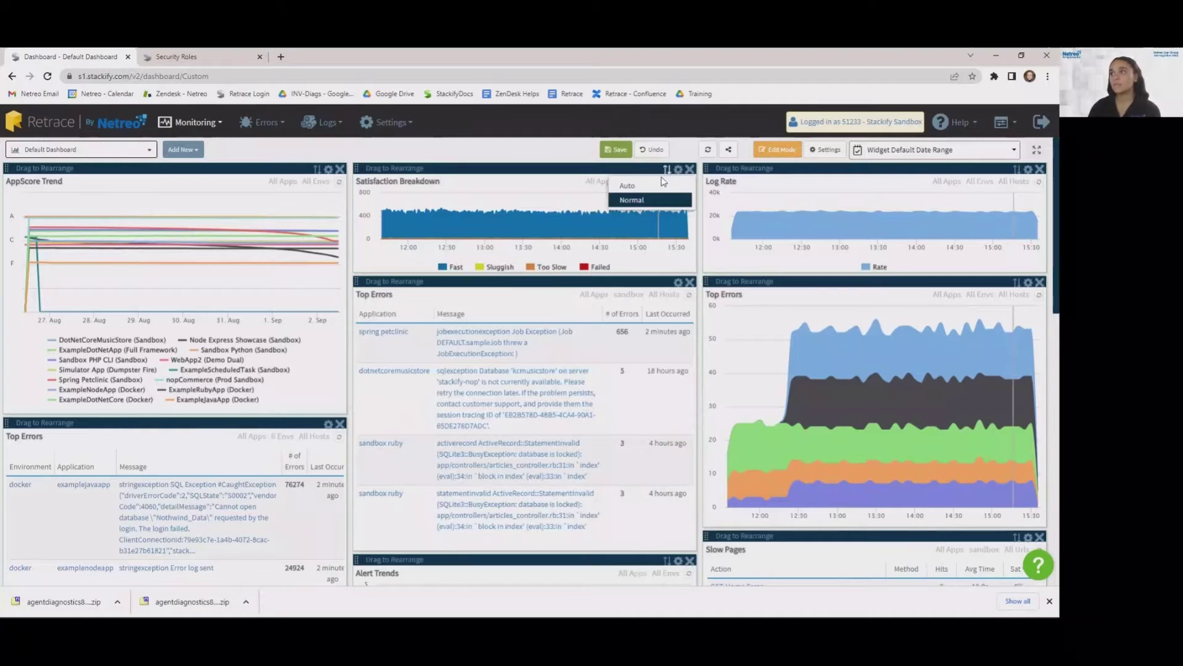
click(660, 185)
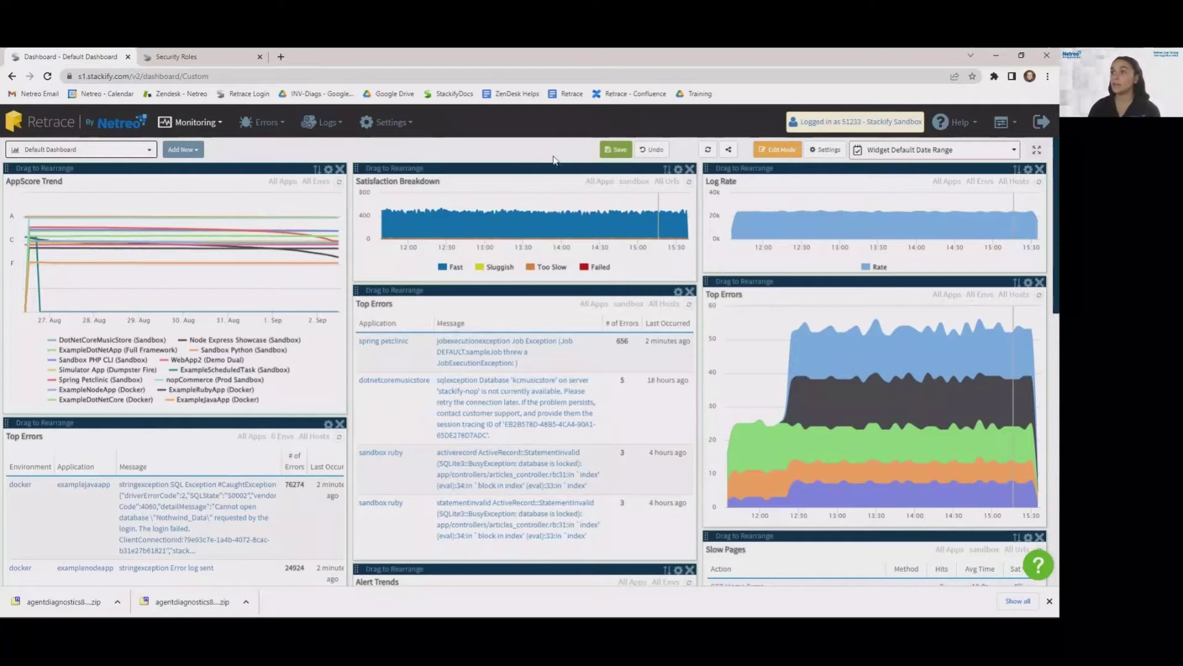
click(650, 150)
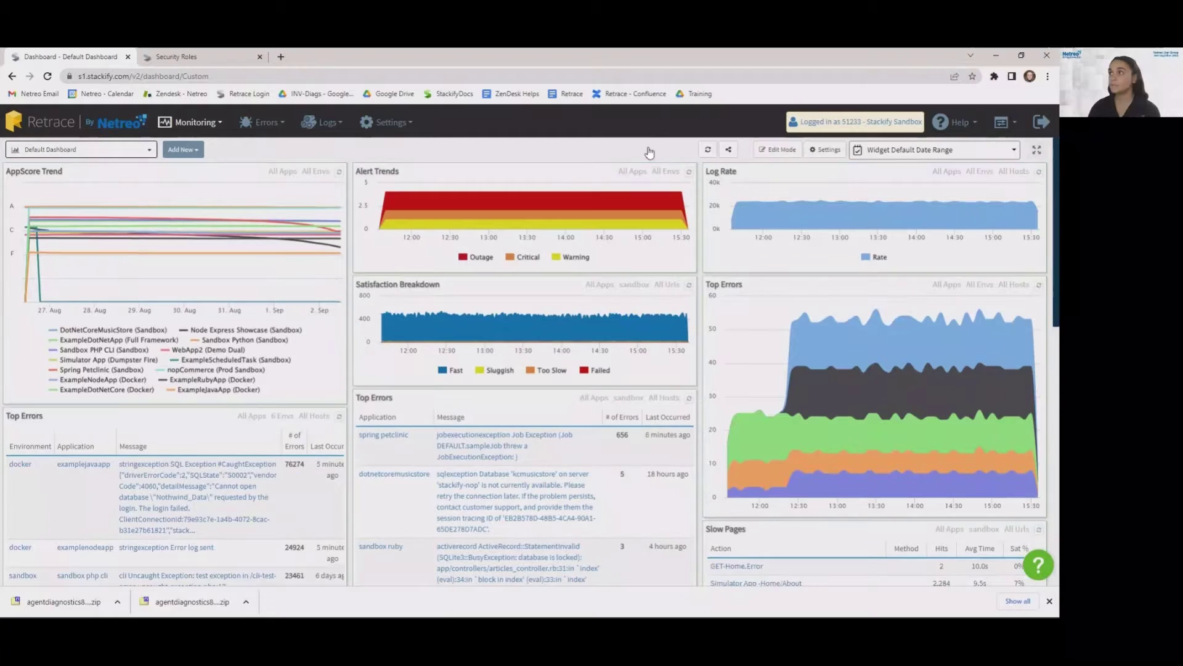
Step: Review the Default Dashboard's settings, including the refresh time choices, layouts and permissions, and leave its options as they are
click(817, 154)
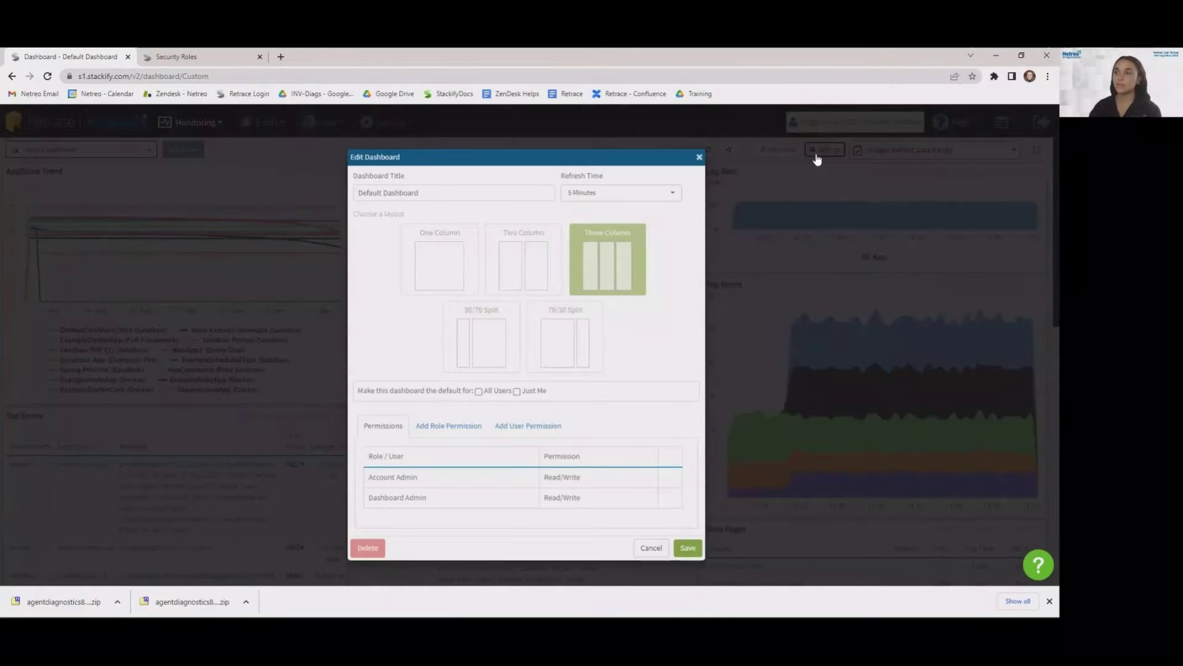
click(641, 188)
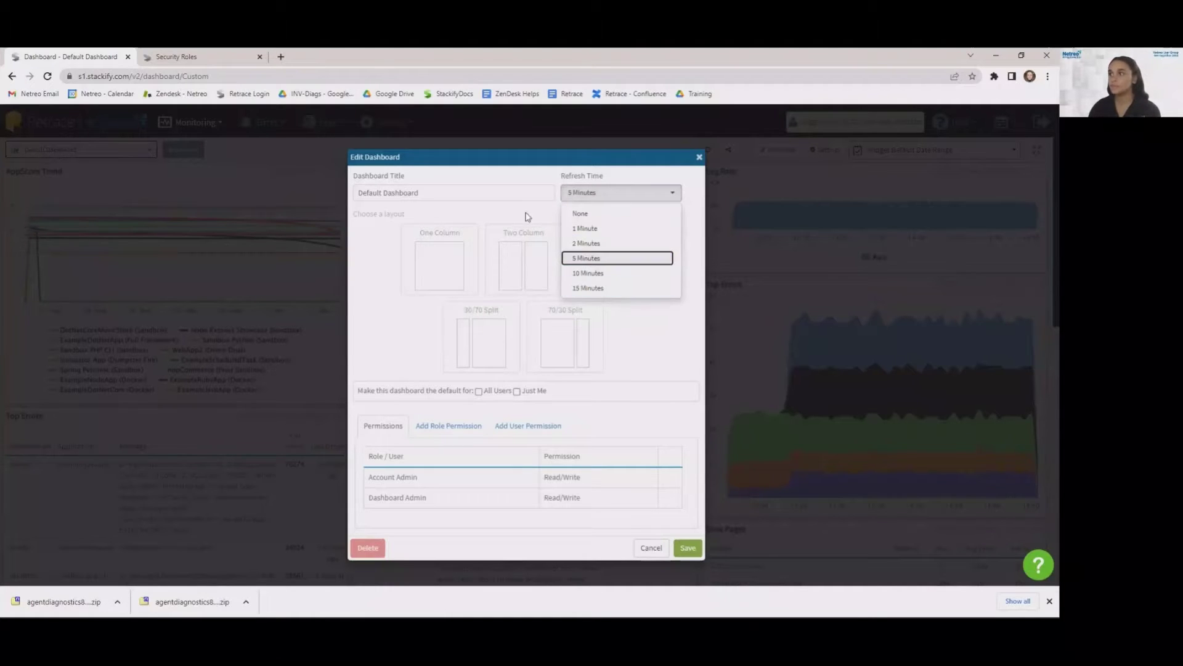
click(527, 179)
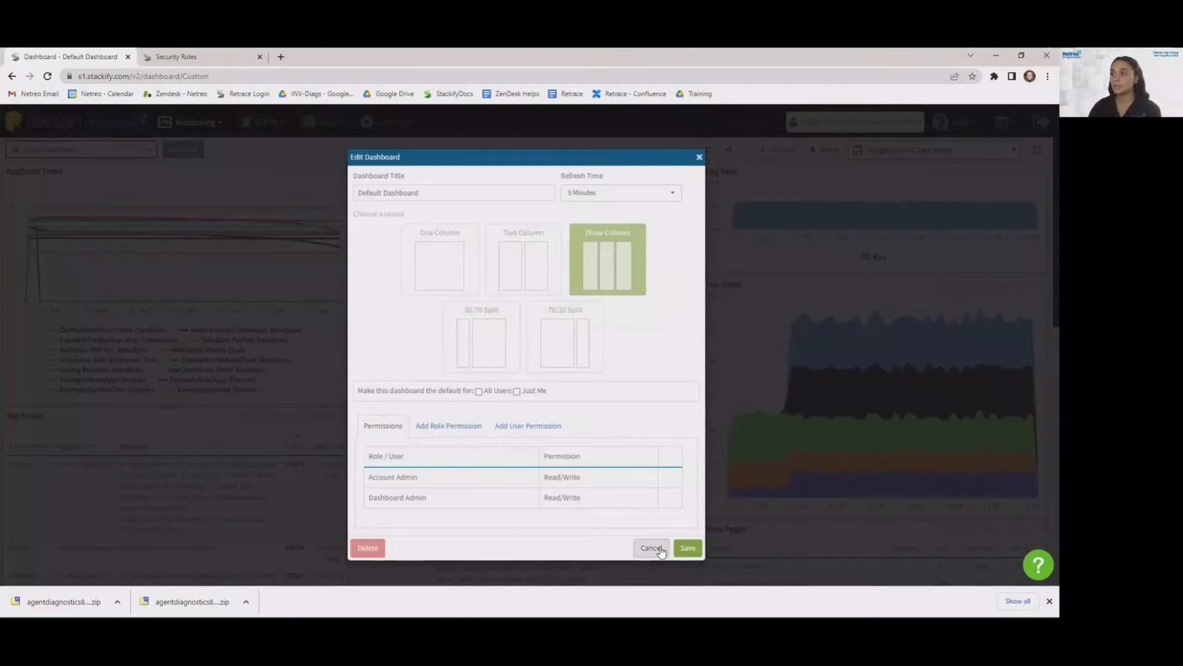
click(688, 548)
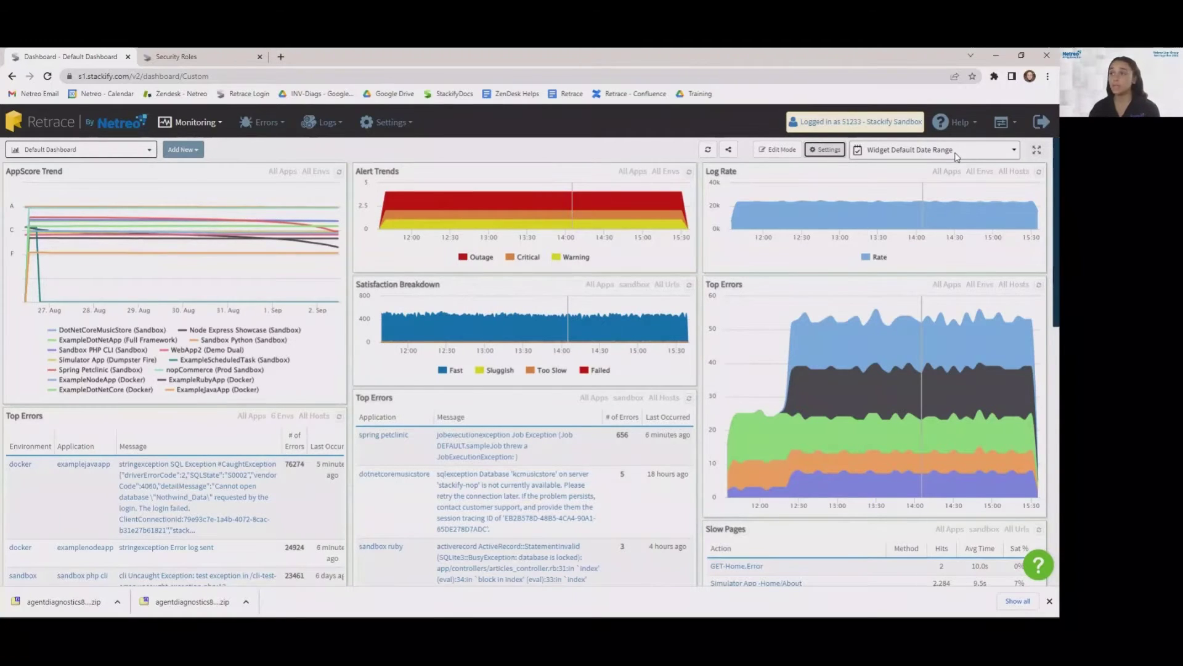
Step: Examine the dashboard's date range presets, browse the custom range start calendar back several months, and dismiss it without applying a range
click(957, 153)
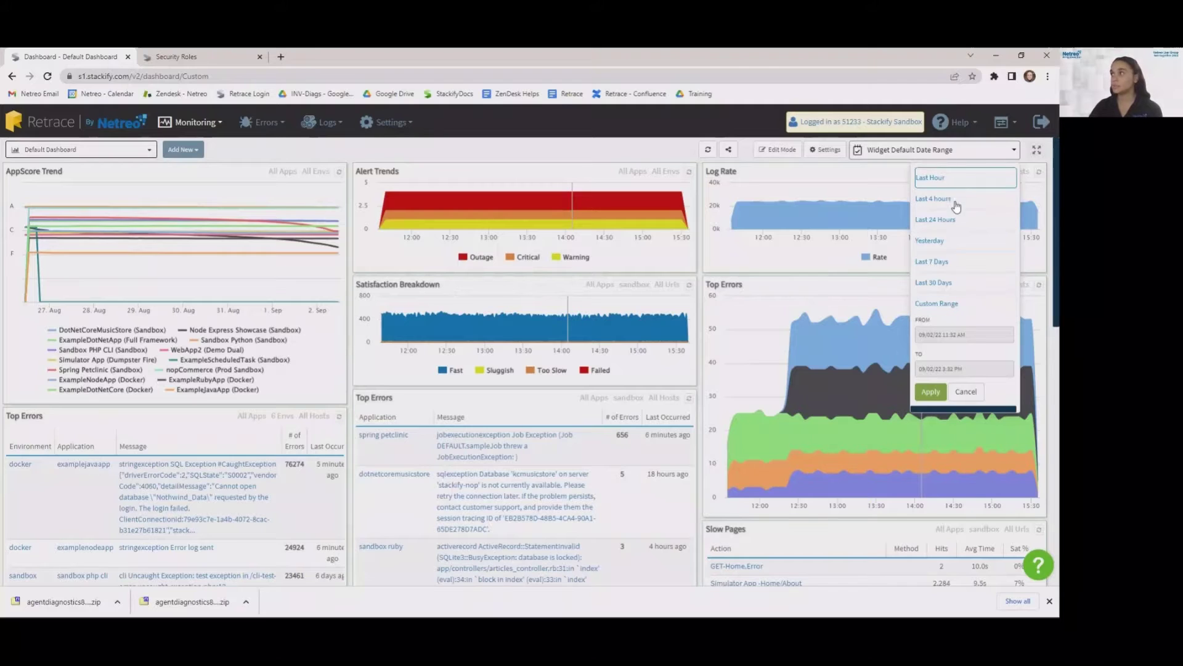
click(957, 305)
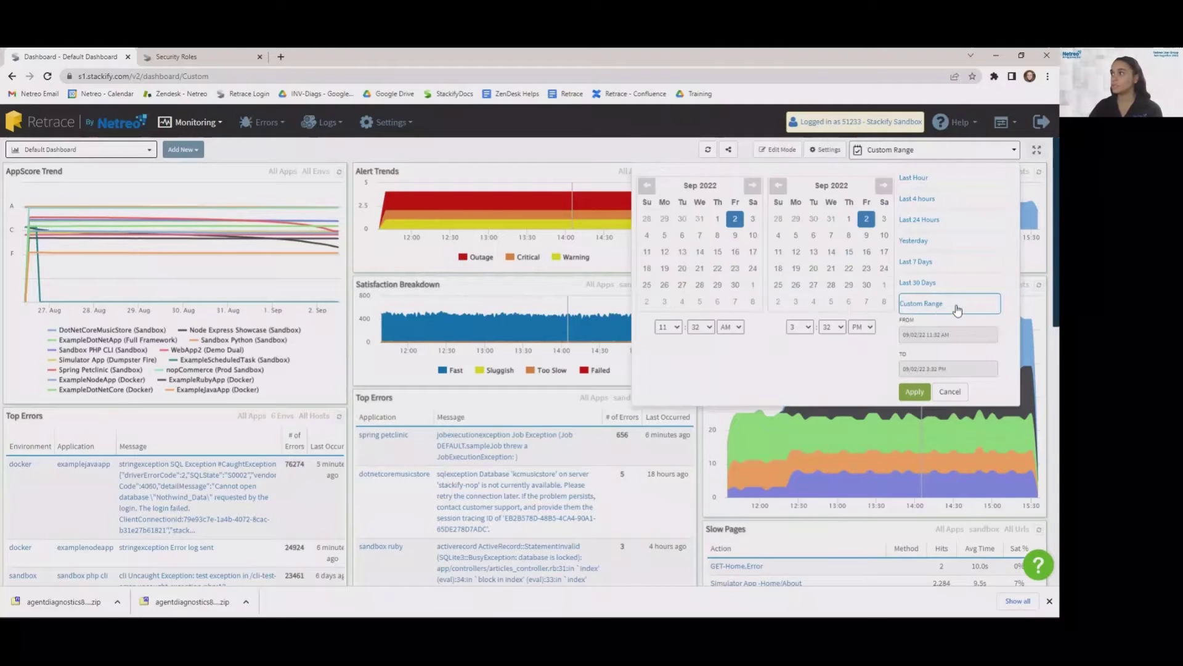
click(648, 186)
click(650, 188)
click(650, 188)
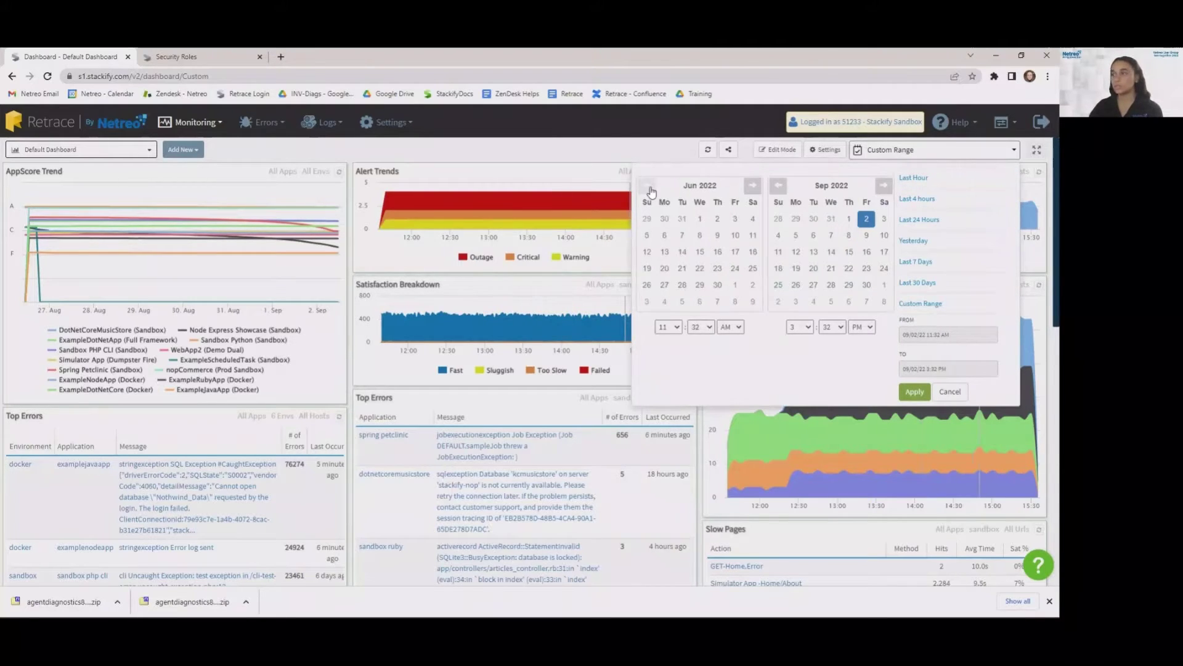
click(650, 188)
click(965, 392)
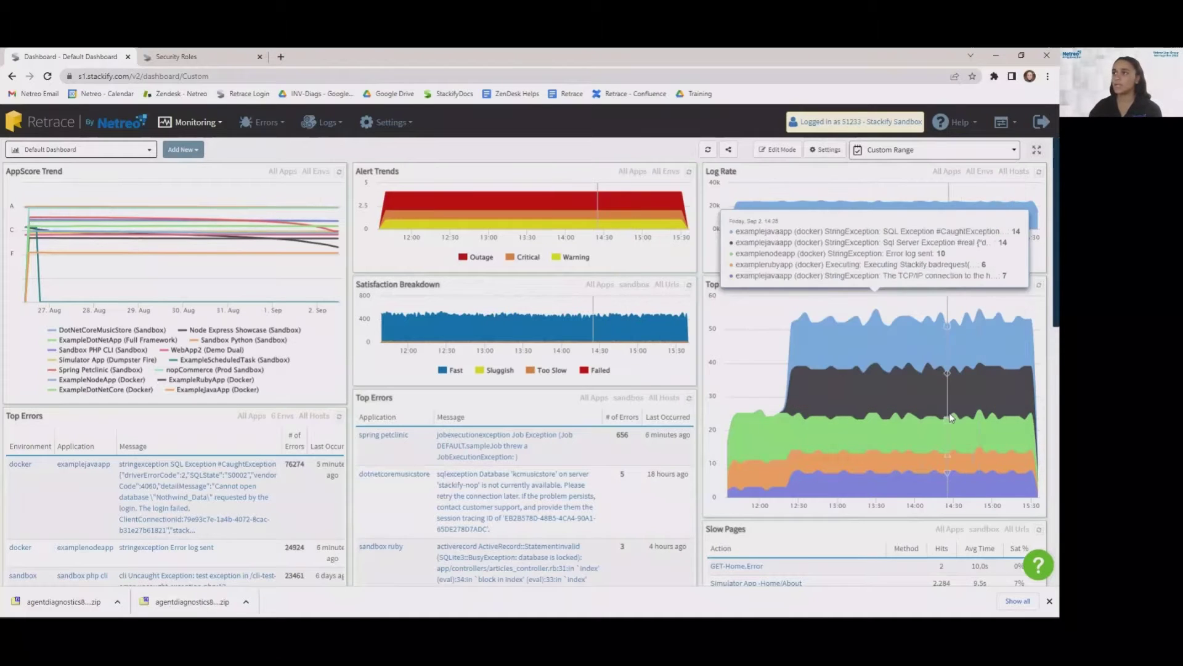
Step: View the dashboard in full screen and return to the normal view
click(1037, 150)
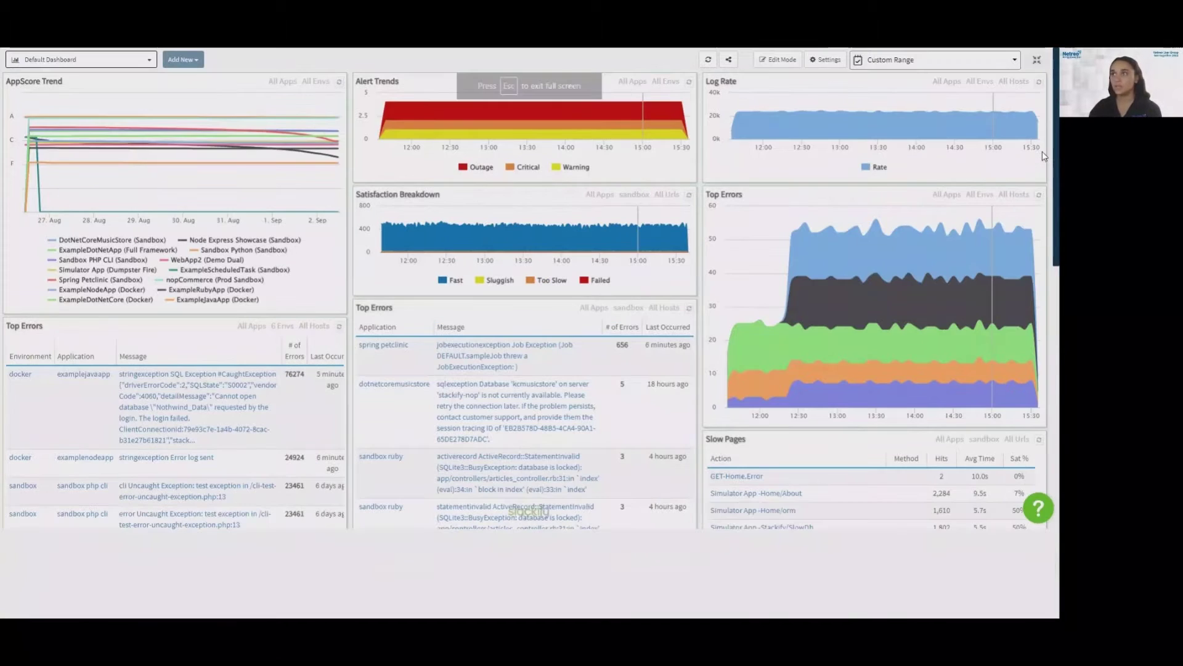
click(1037, 63)
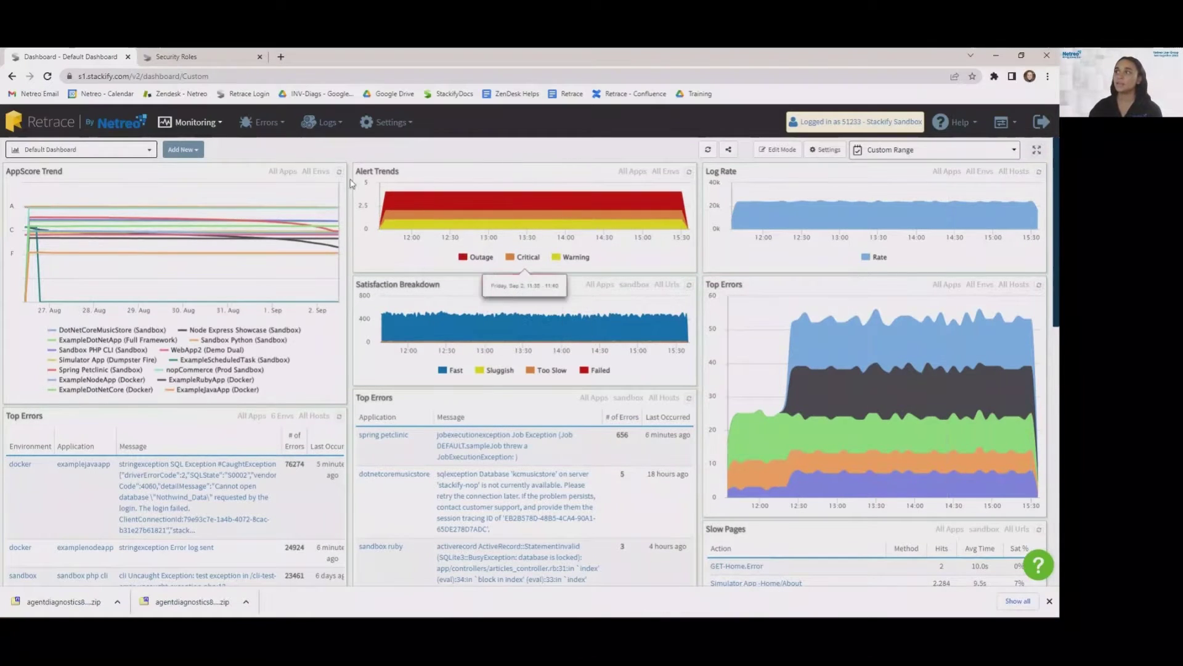
Step: Start a new dashboard titled Netreo Nugget 2022 with a refresh time of 5 Minutes
click(186, 151)
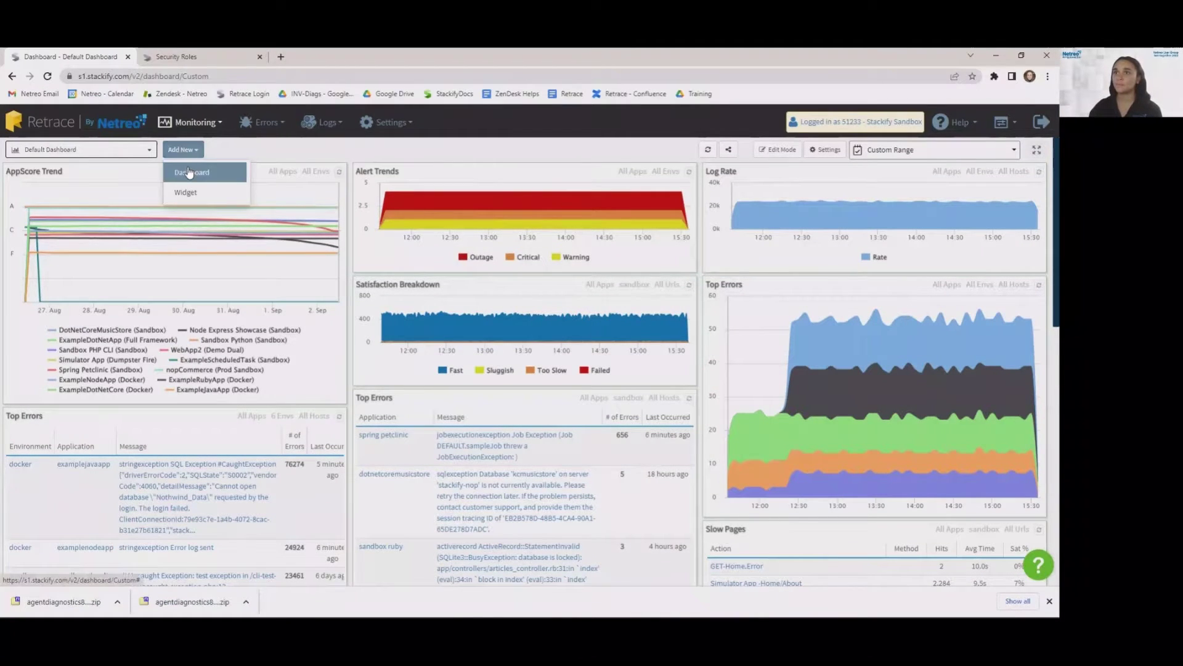
click(191, 172)
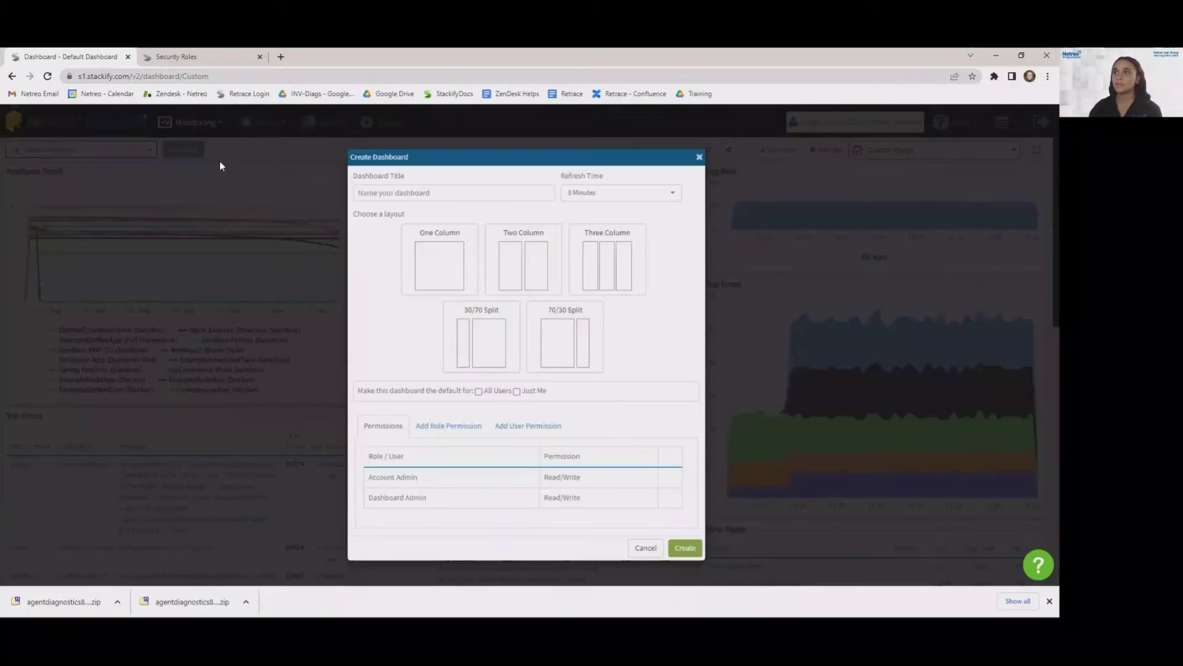
click(418, 194)
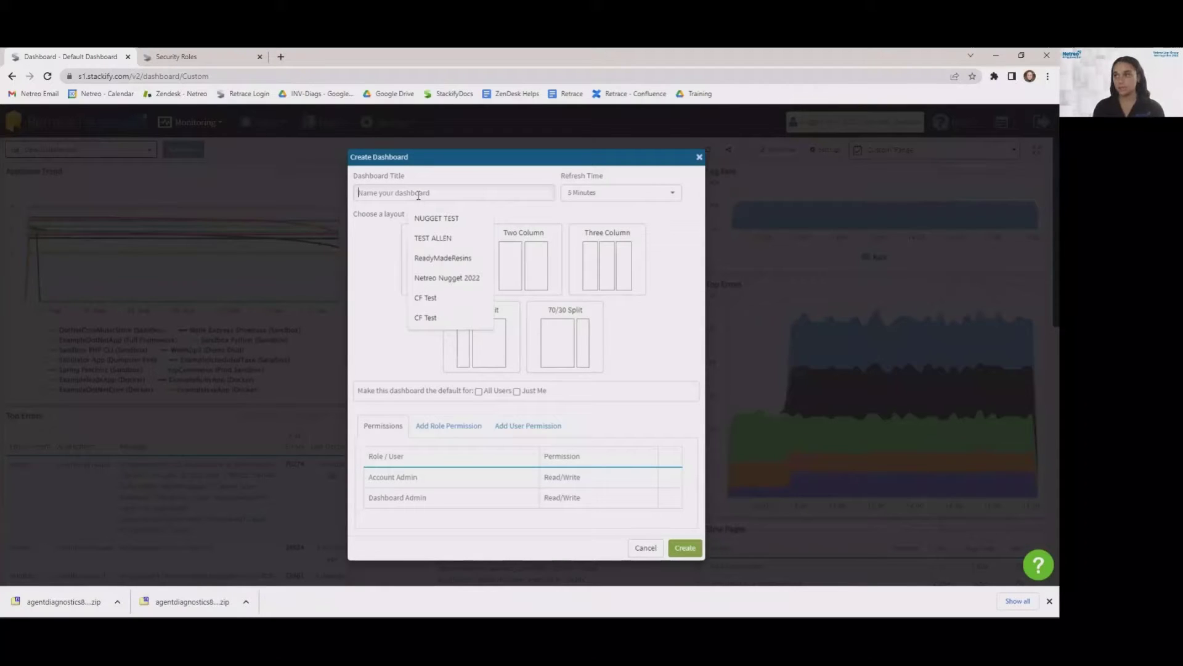
click(425, 278)
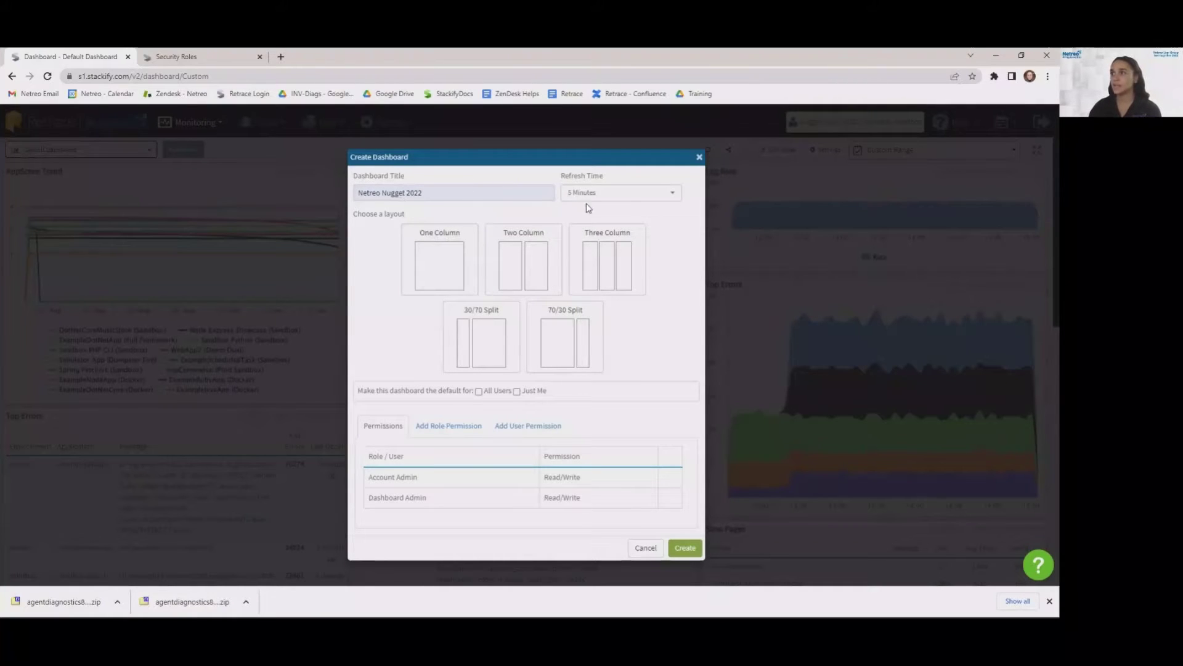
click(609, 196)
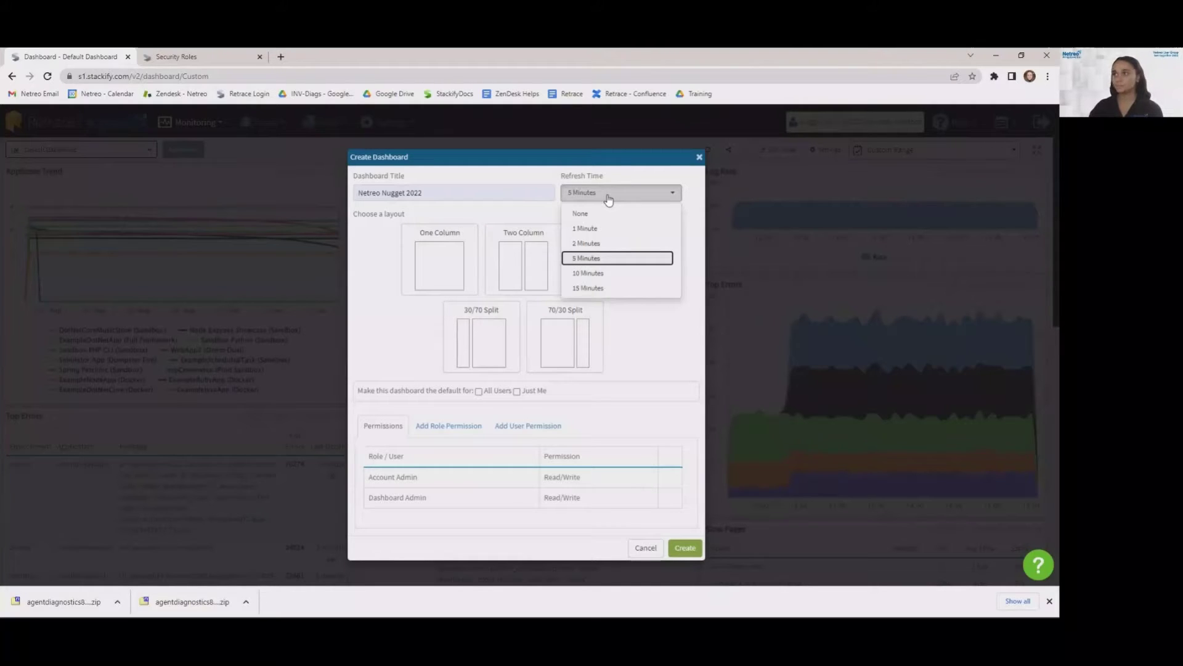
click(587, 259)
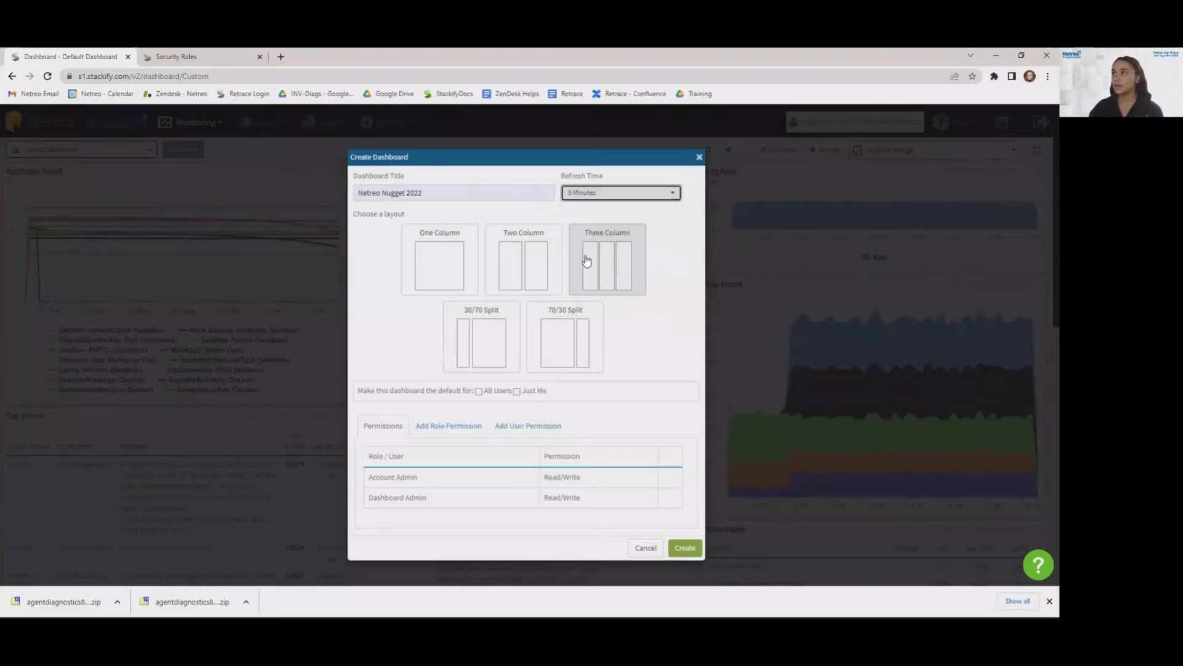
Step: Give the new dashboard the Two Column layout and make it the default for All Users
click(553, 277)
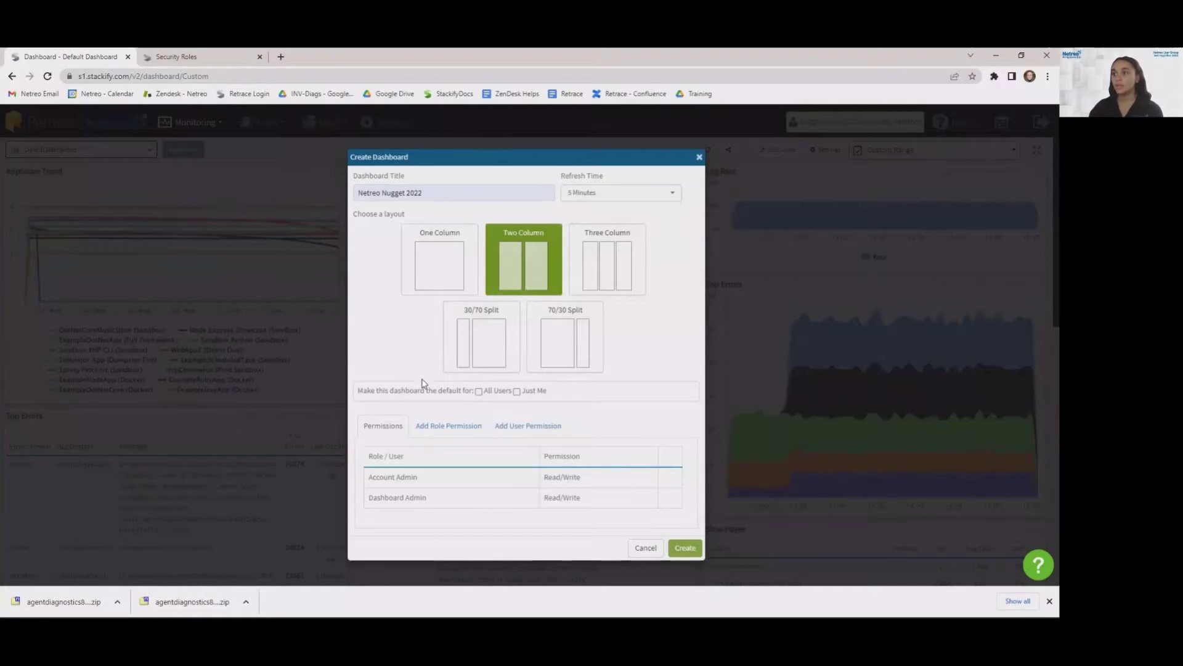
click(479, 391)
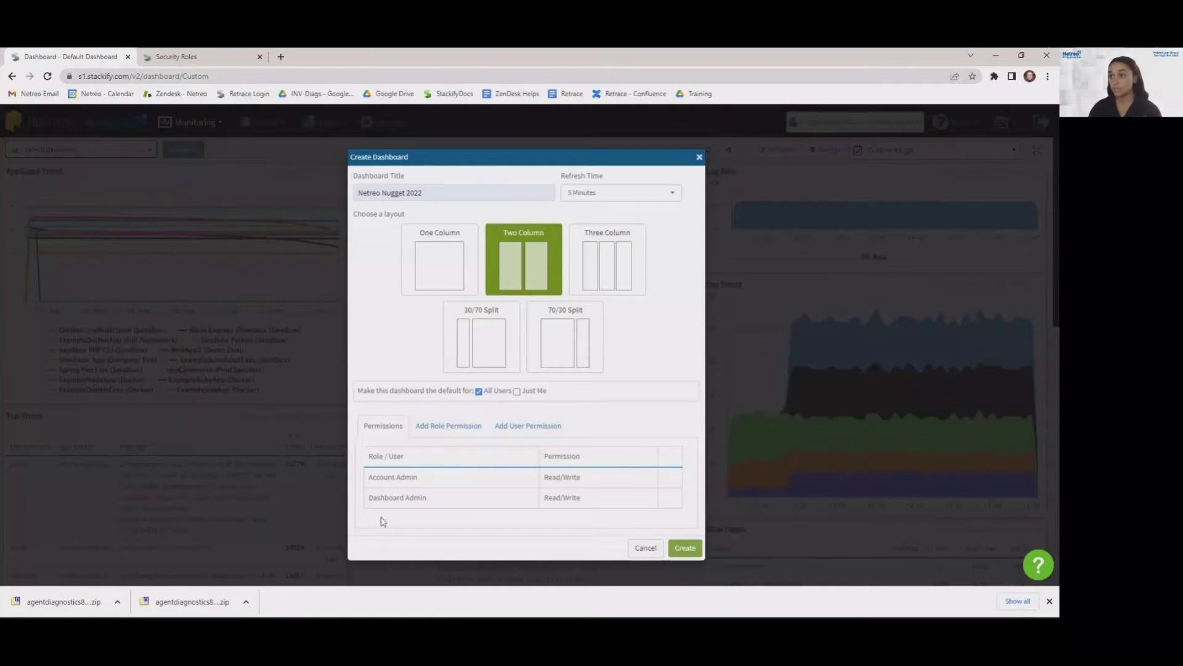
Step: Check the Security Roles page and where Roles are found in the settings, and return to the new dashboard's role permission options
click(456, 430)
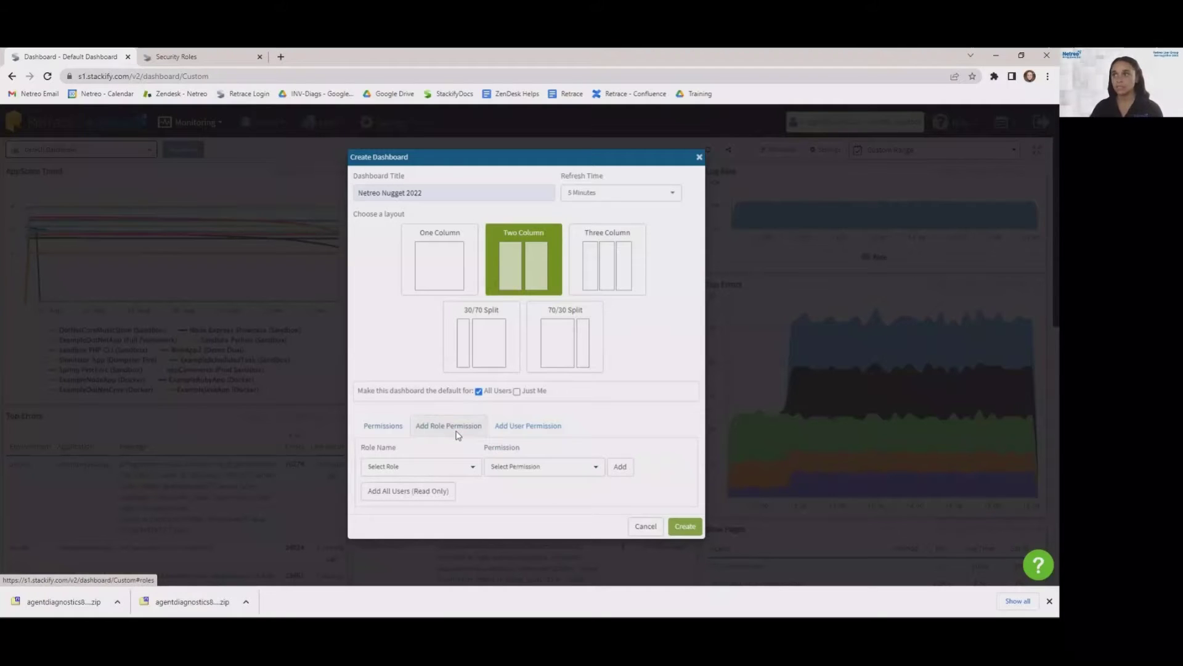
click(180, 53)
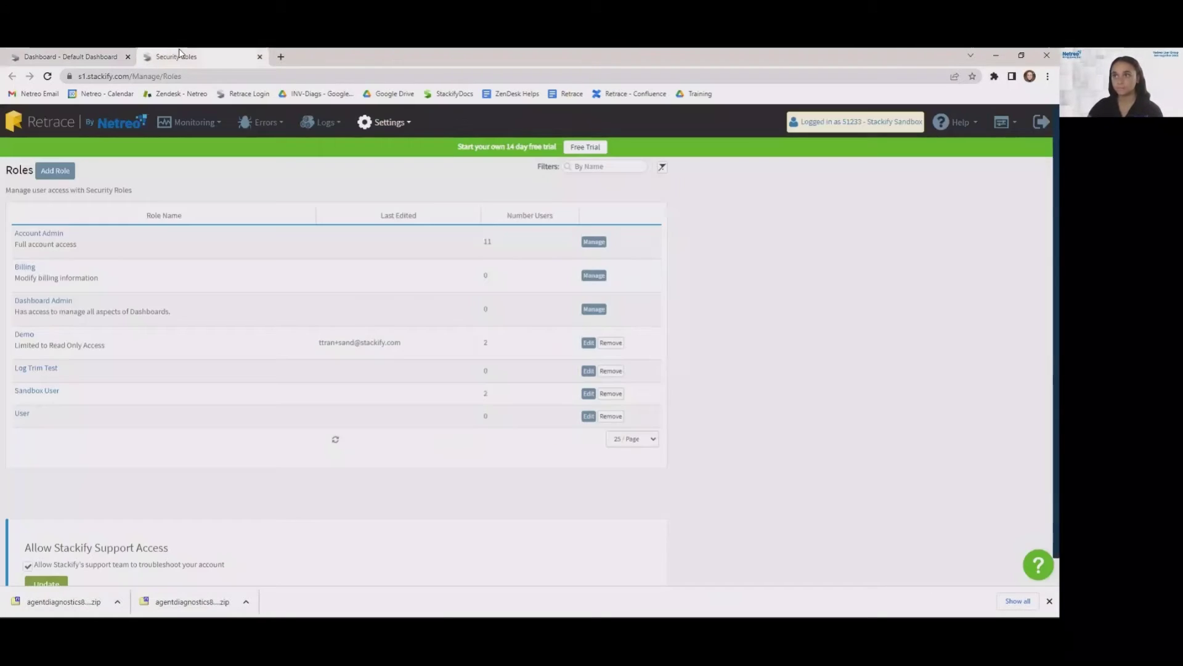
click(361, 130)
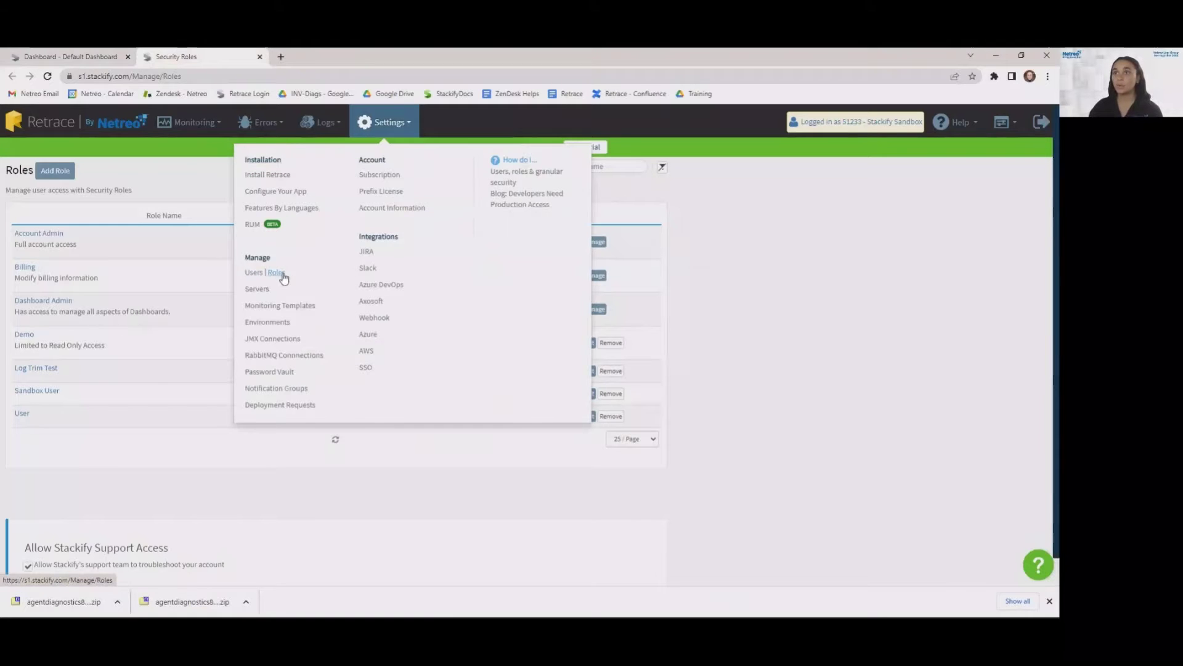
click(90, 53)
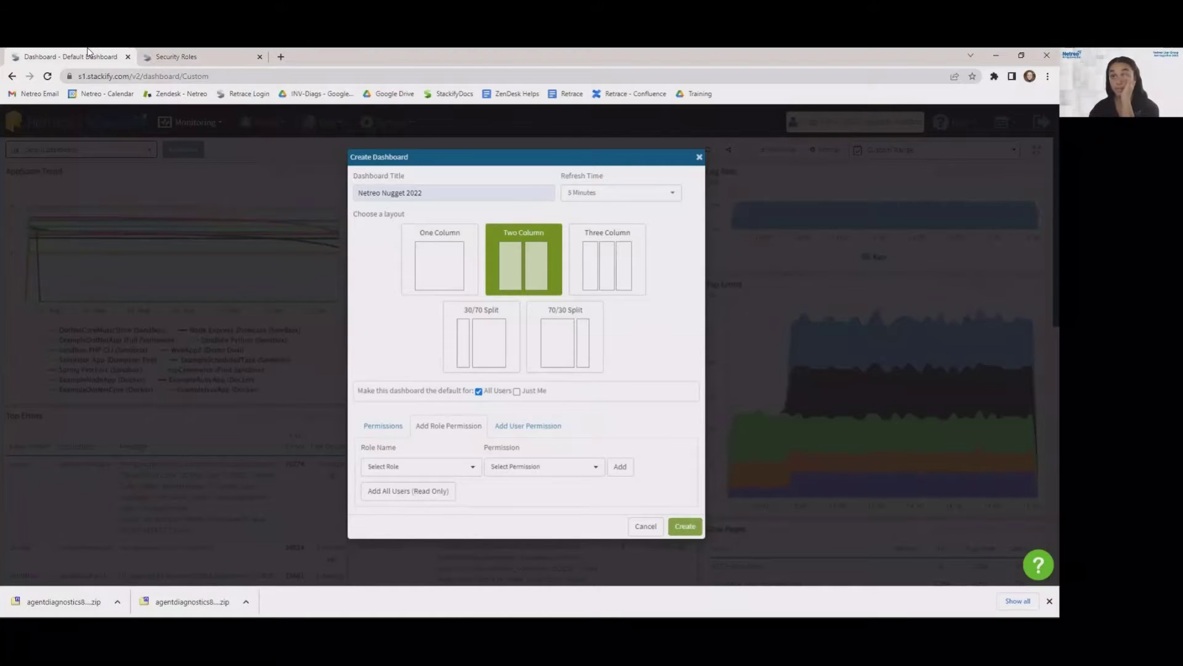
Step: Grant the Billing role Read/Write permission on the new dashboard
click(429, 470)
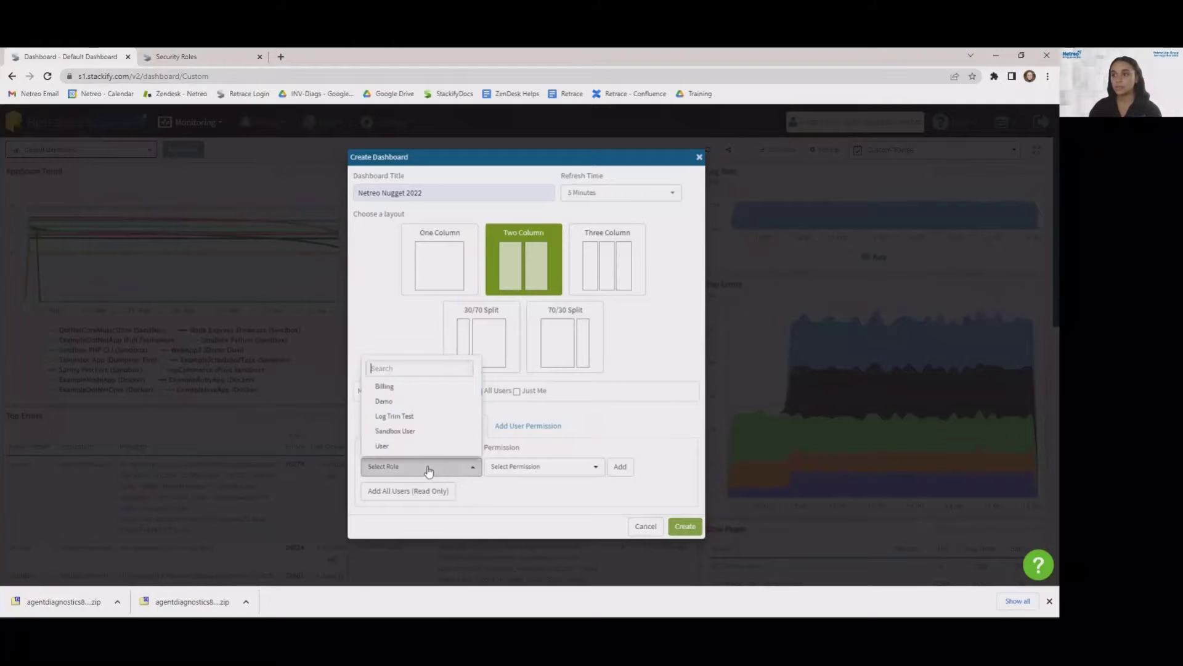
click(430, 387)
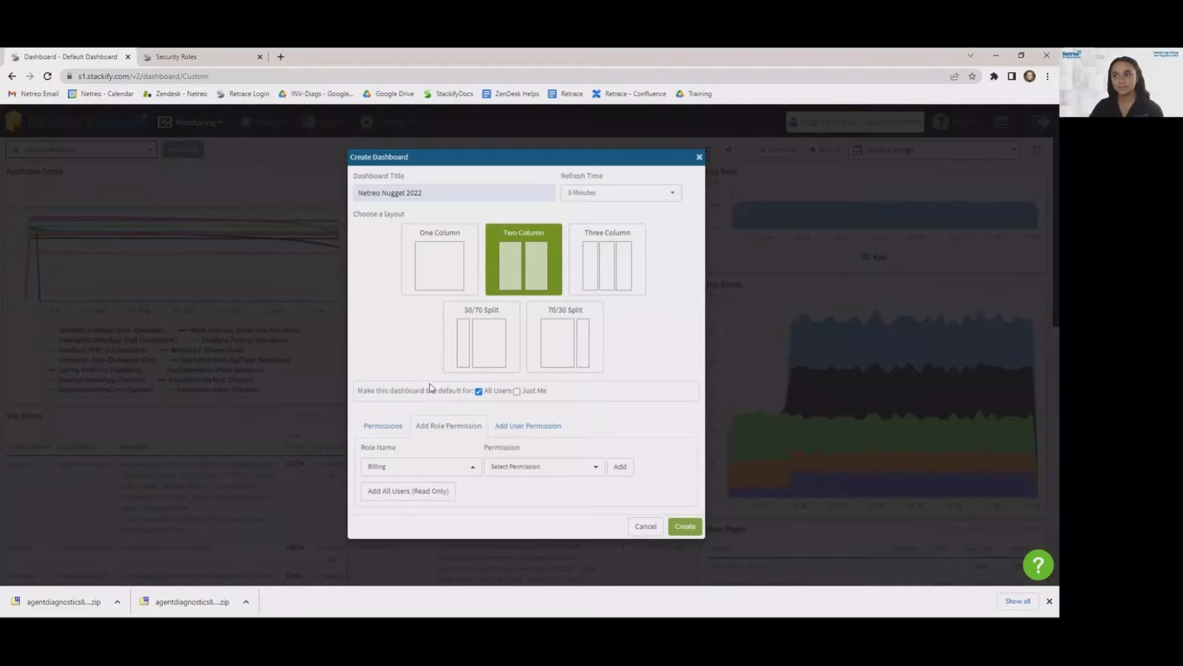
click(535, 470)
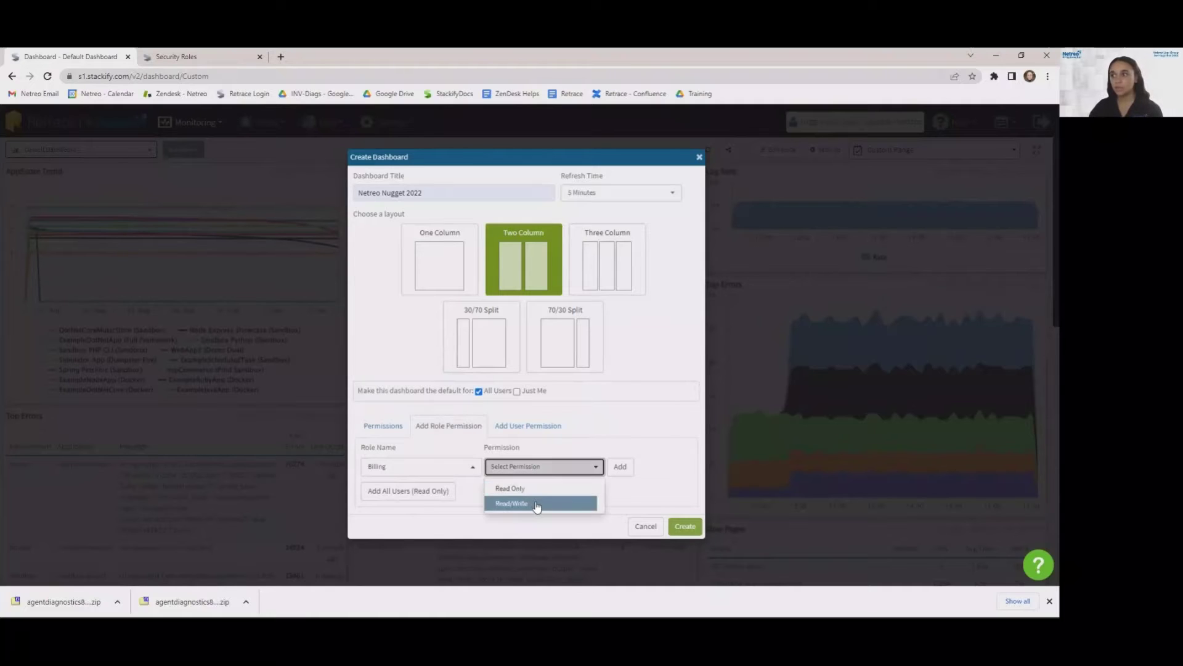
click(539, 501)
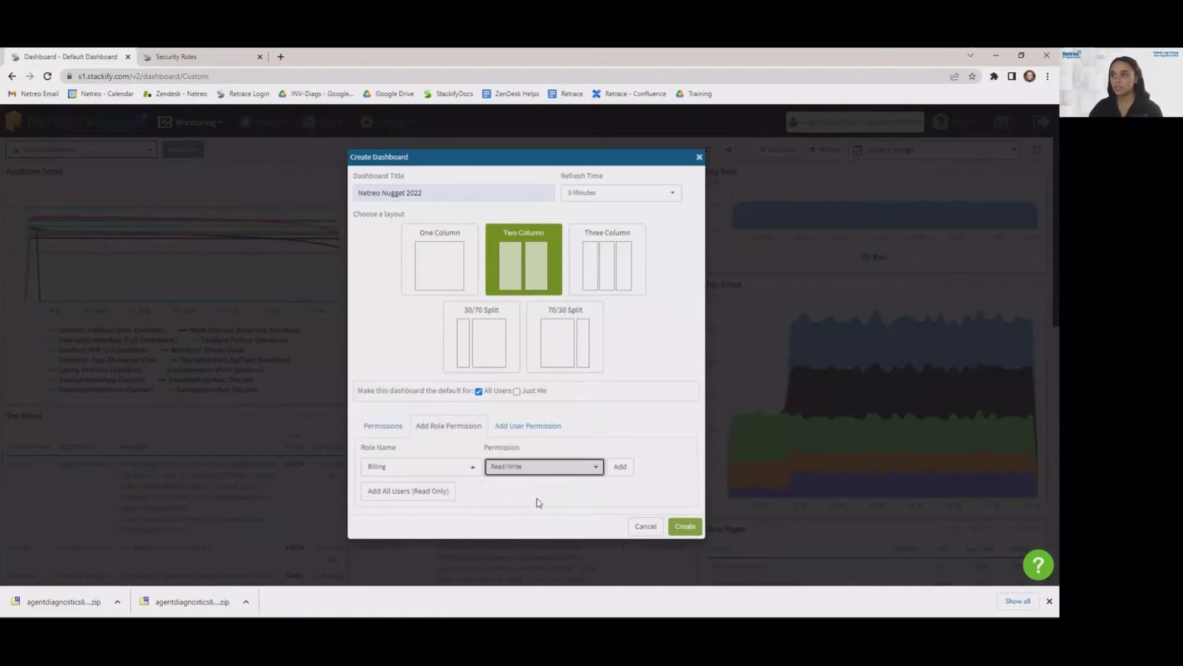
click(620, 468)
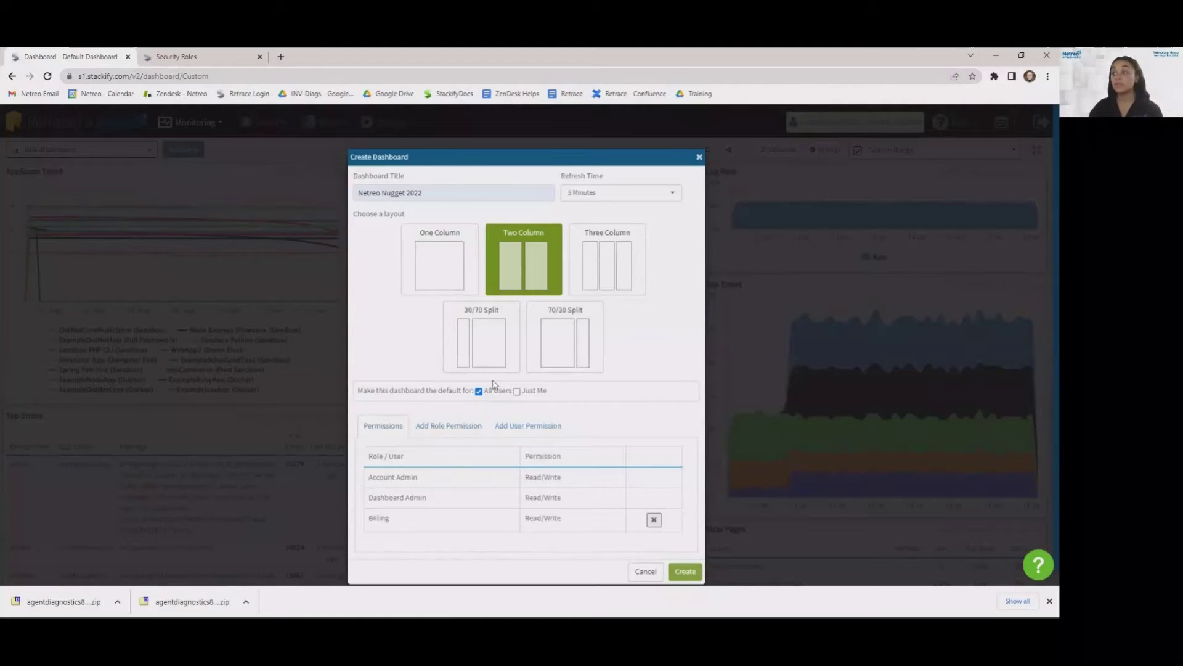
Step: Grant one individual user from the user list Read Only permission and create the dashboard
click(545, 427)
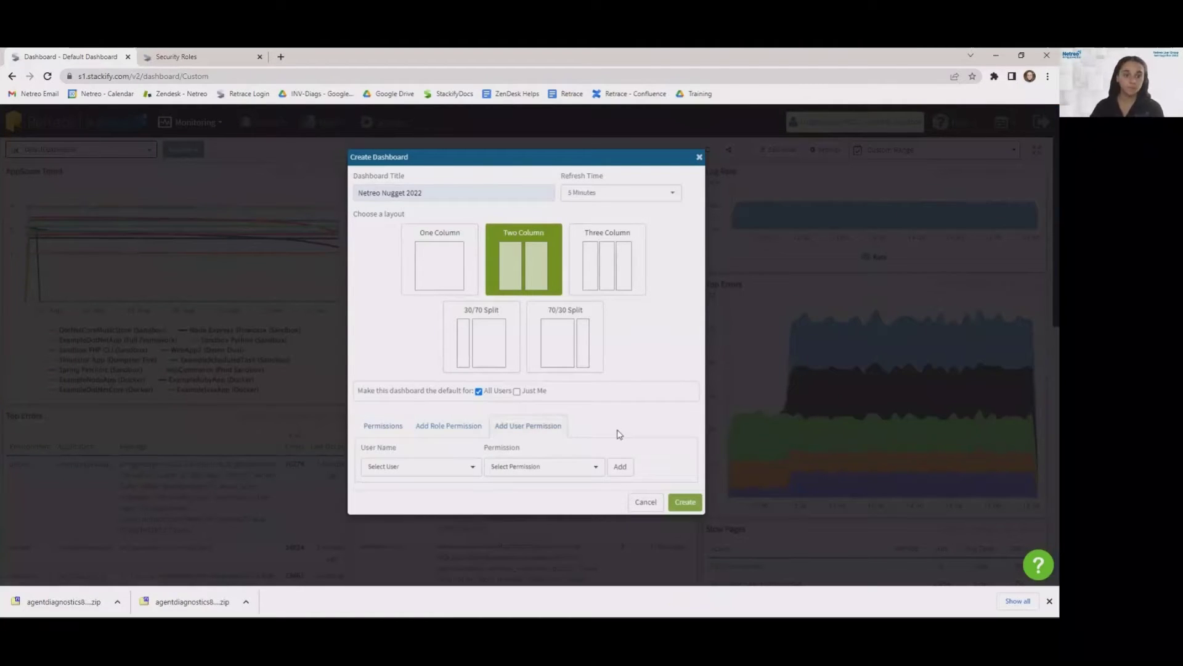
click(458, 469)
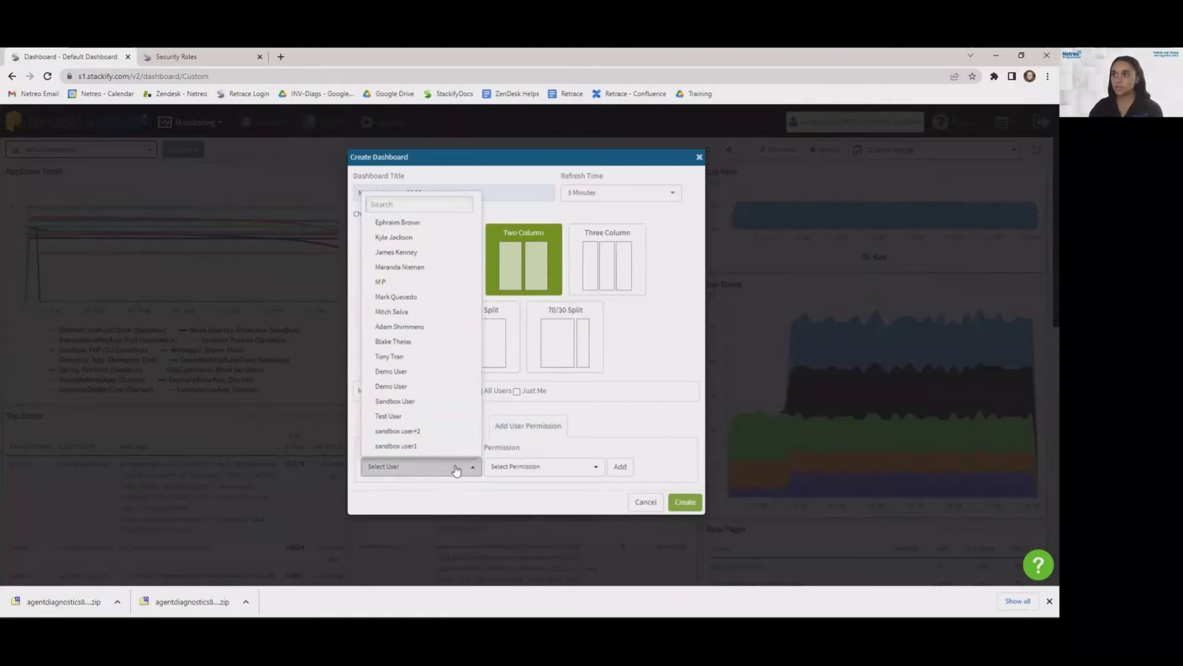
click(429, 243)
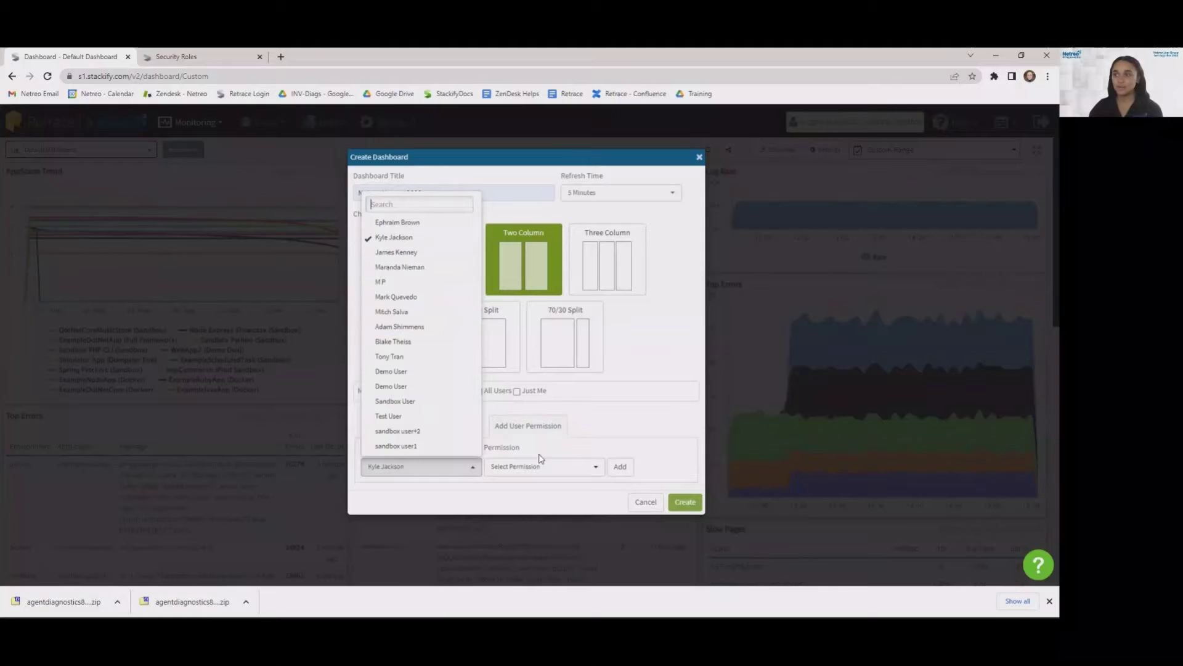
click(630, 425)
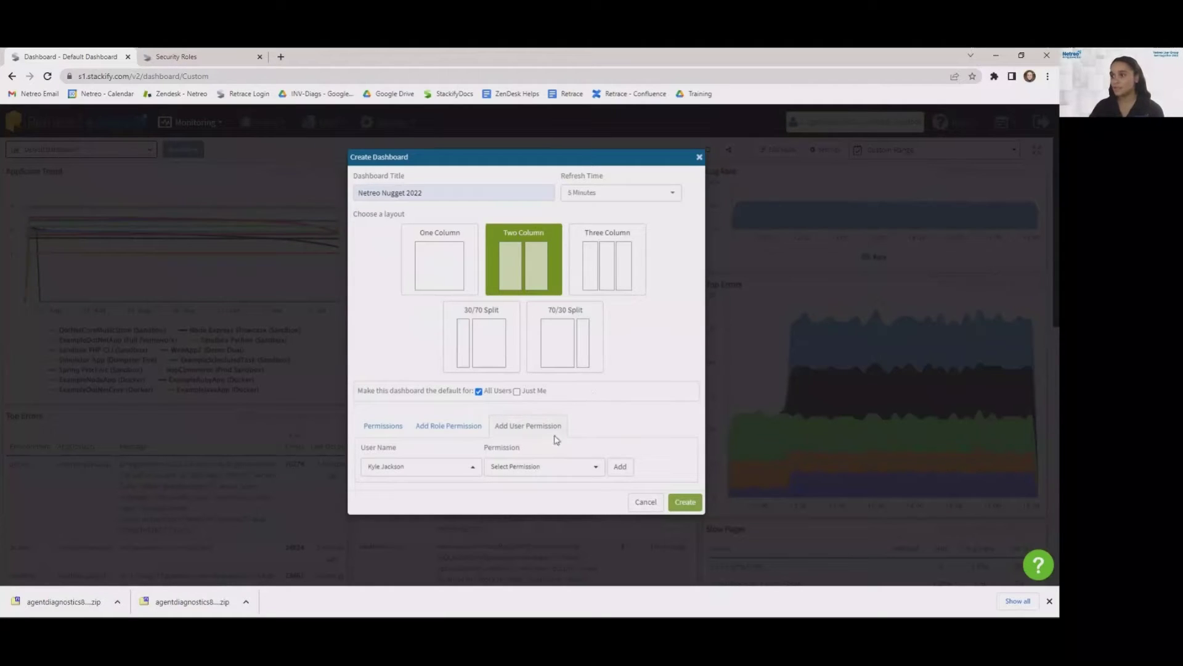
click(549, 465)
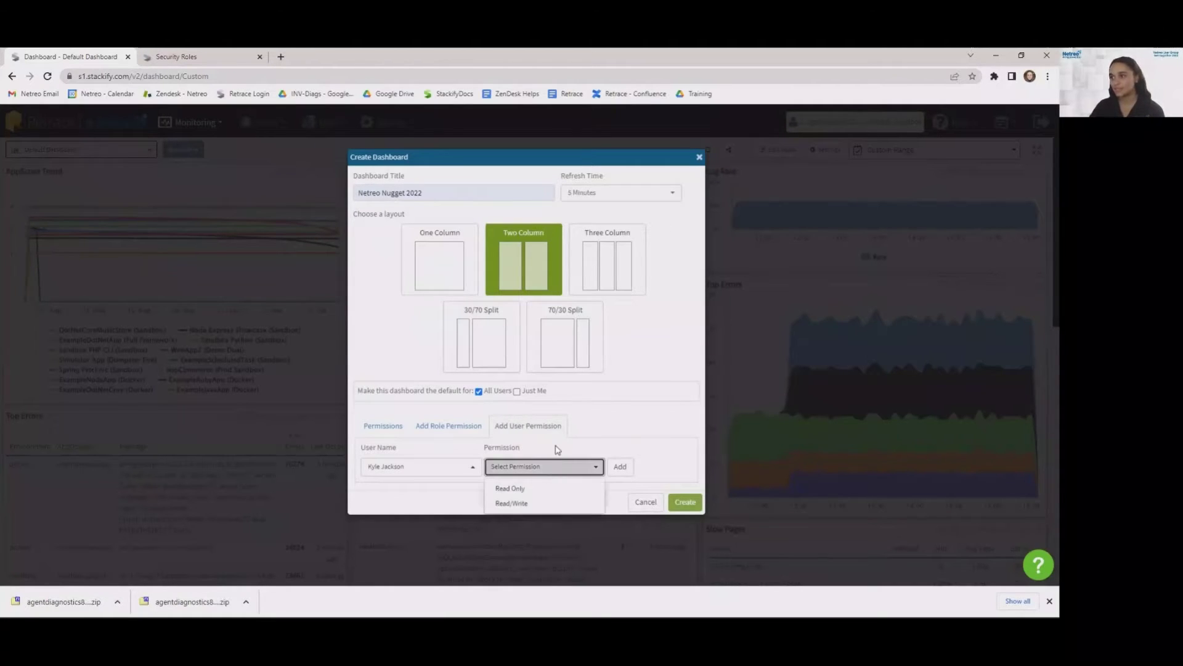
click(515, 493)
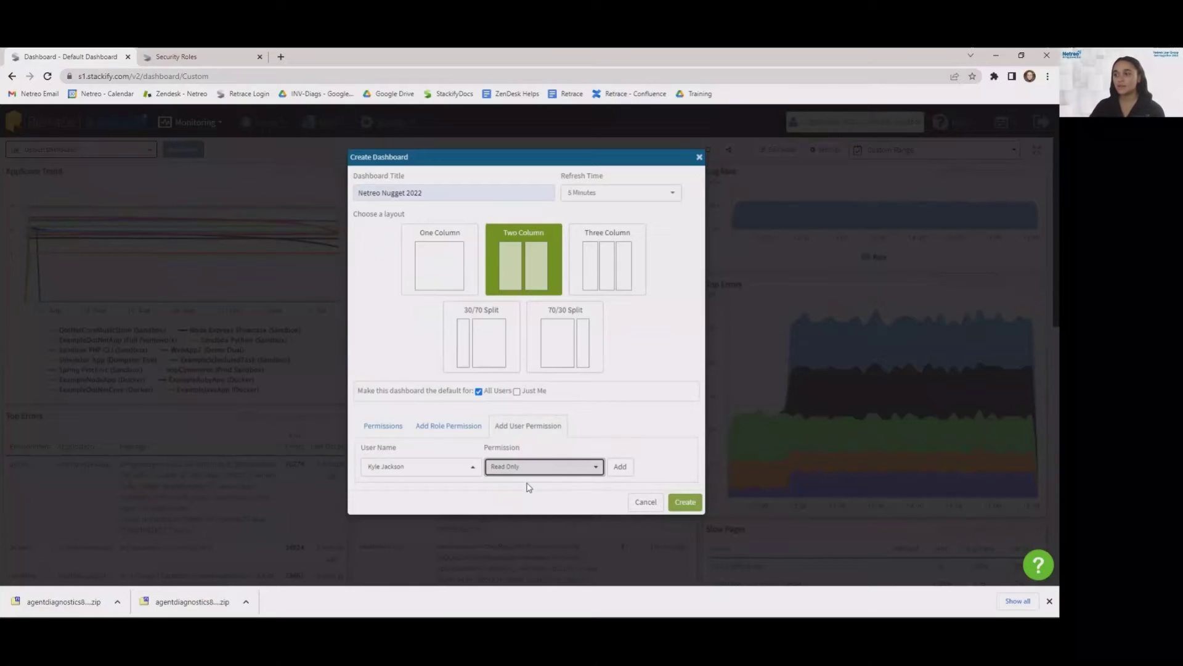
click(621, 472)
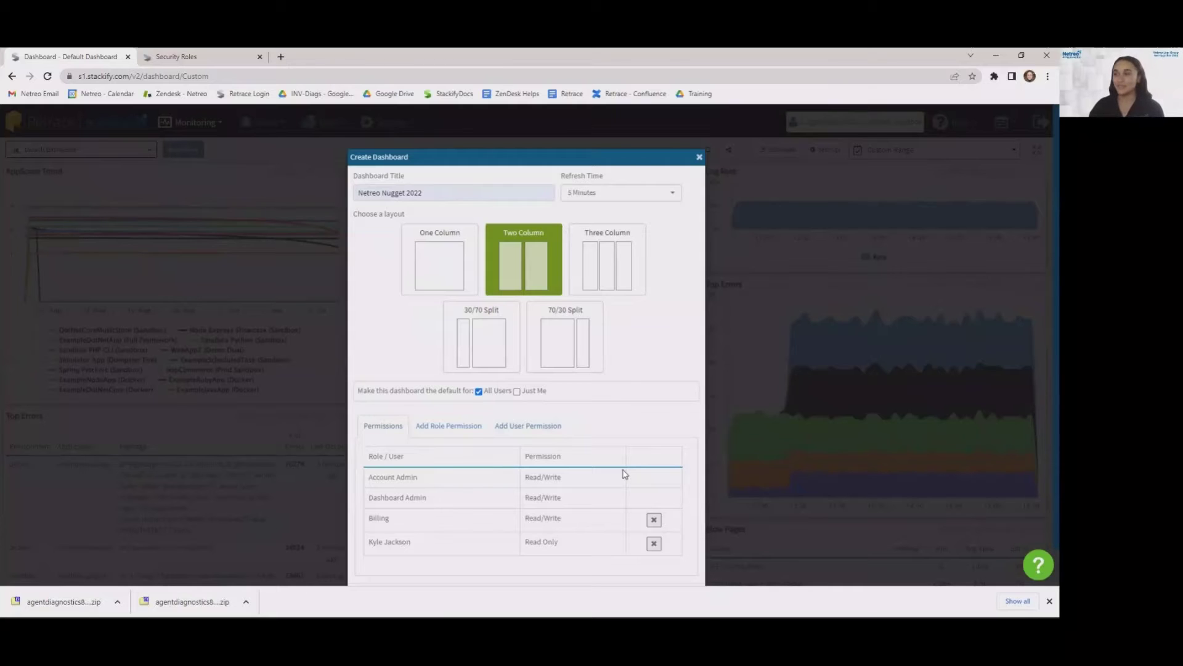
scroll(619, 444, down, 1)
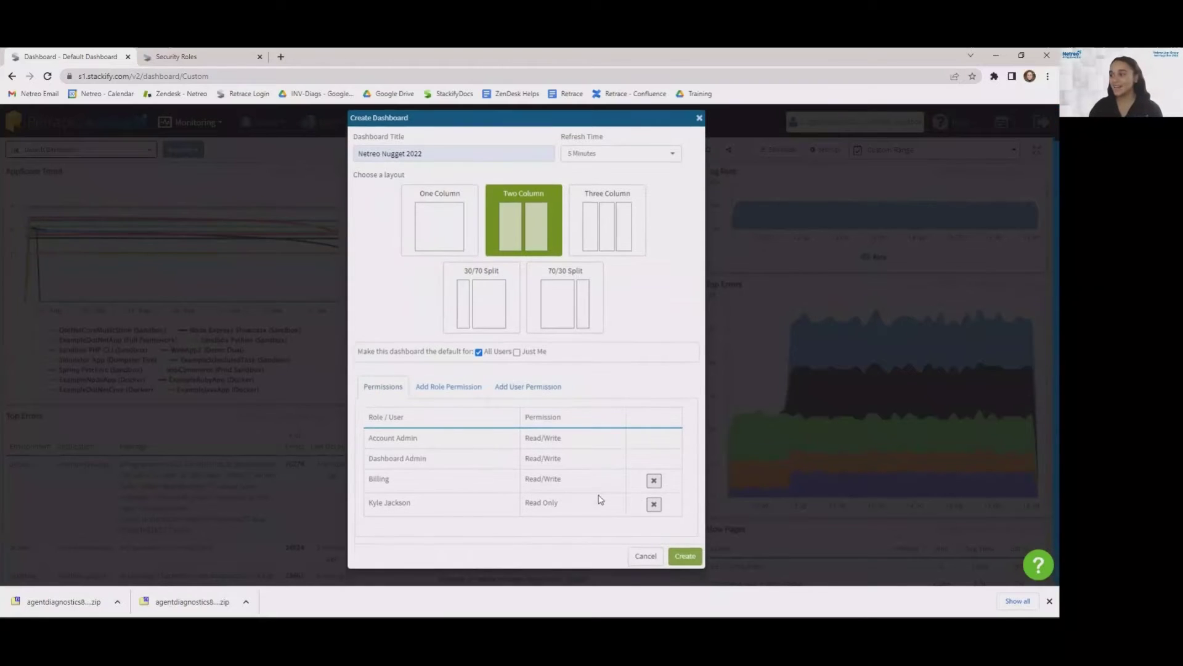
click(689, 557)
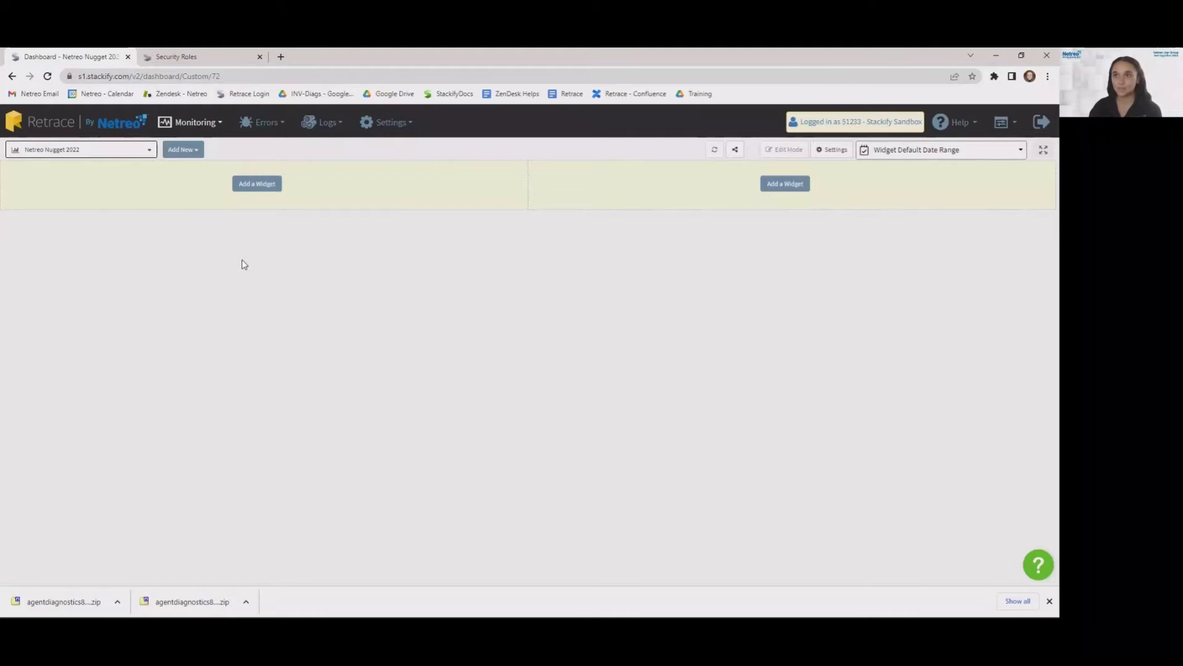
Step: Examine the widgets available for the first column under Errors/Logs, Application Performance, Monitoring/Metrics and App Score
click(243, 186)
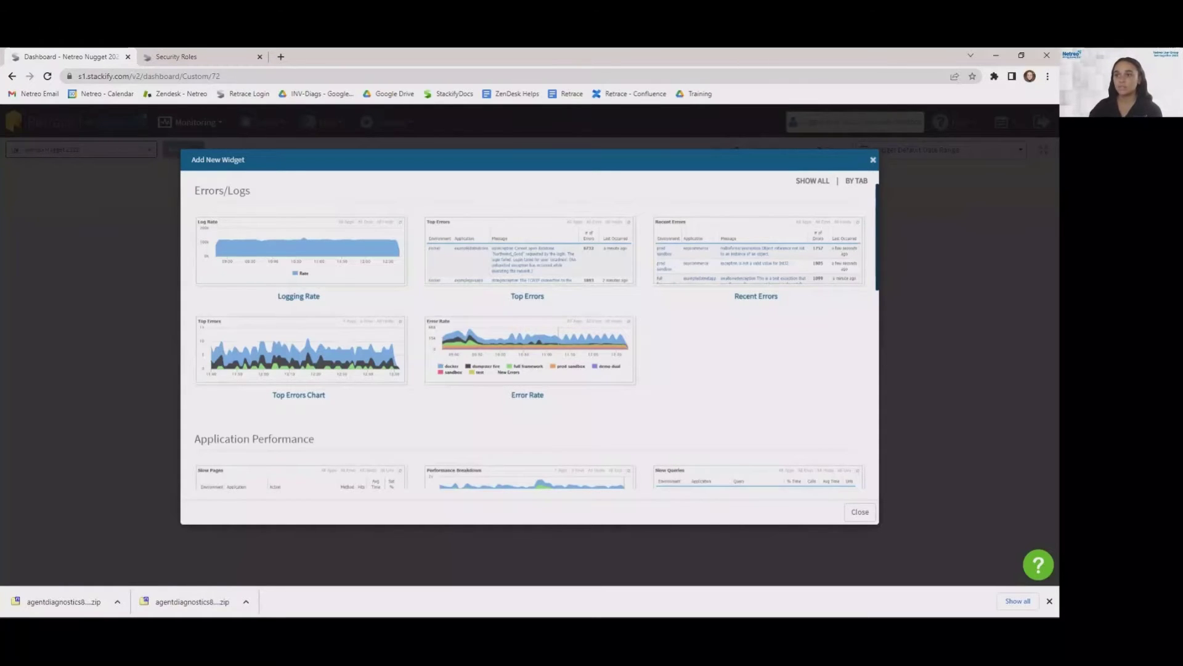
drag(215, 191, 277, 193)
click(278, 193)
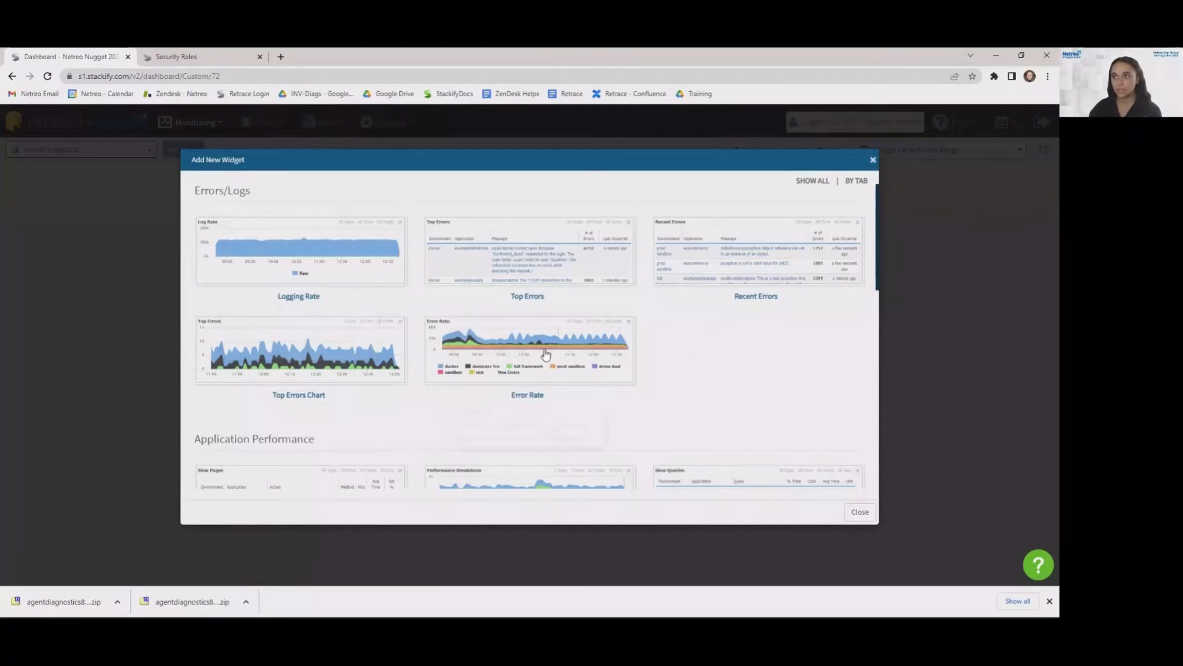
scroll(354, 335, down, 1)
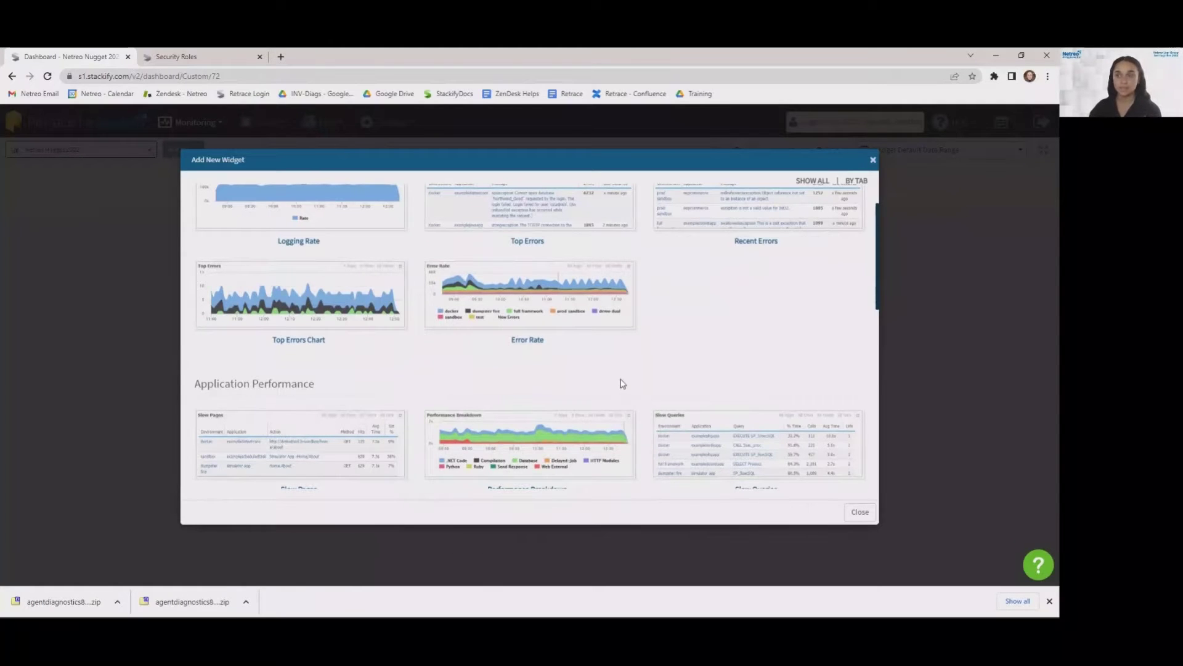
scroll(416, 368, up, 1)
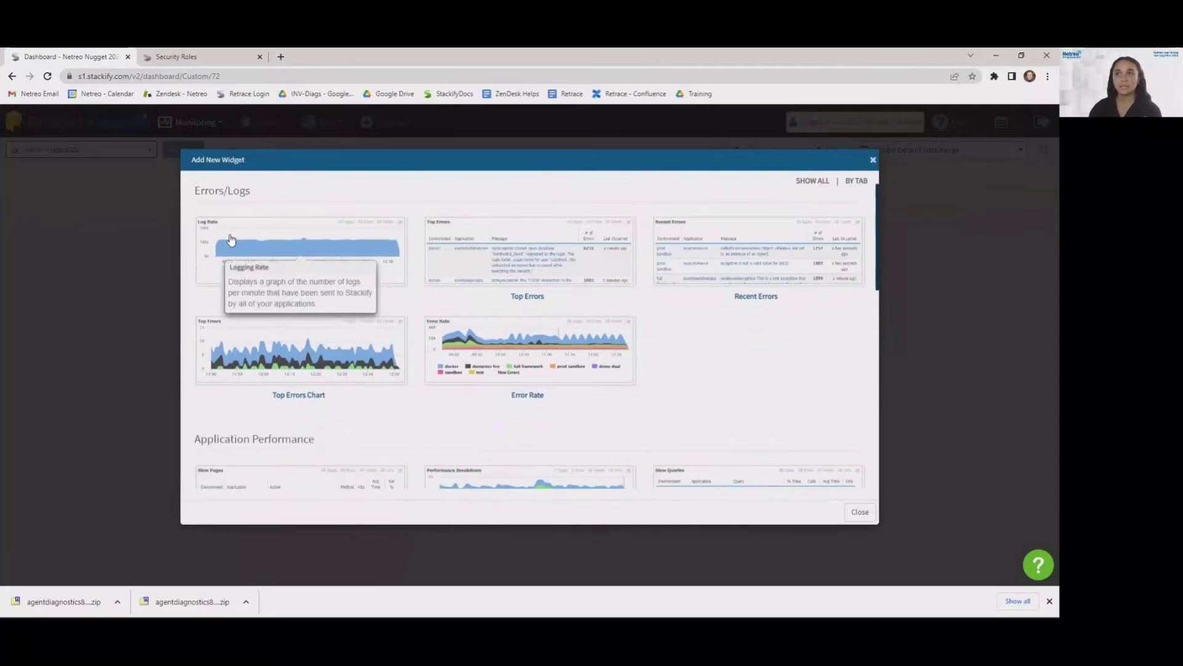
scroll(314, 367, down, 1)
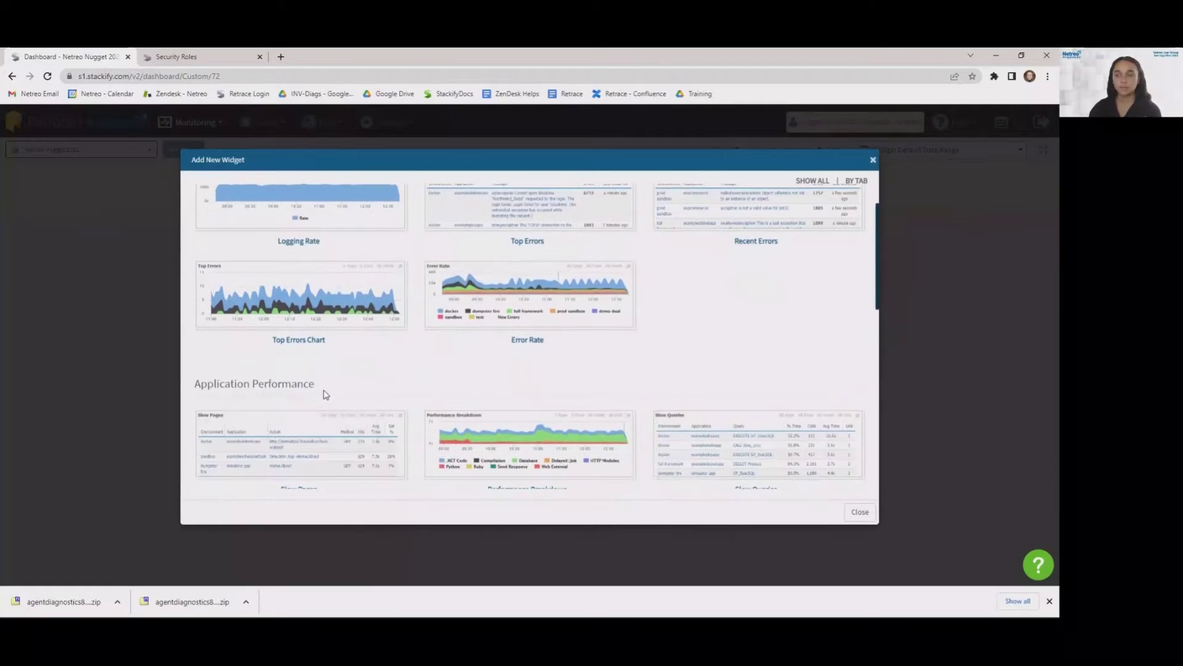
scroll(314, 385, down, 6)
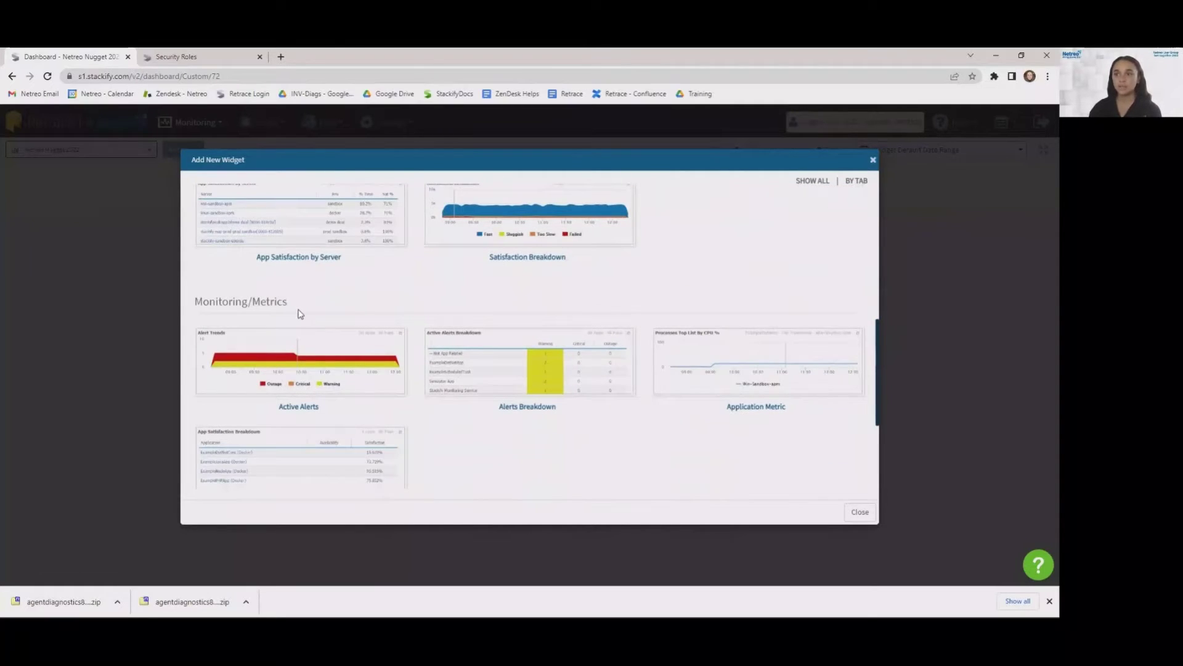
scroll(294, 324, down, 3)
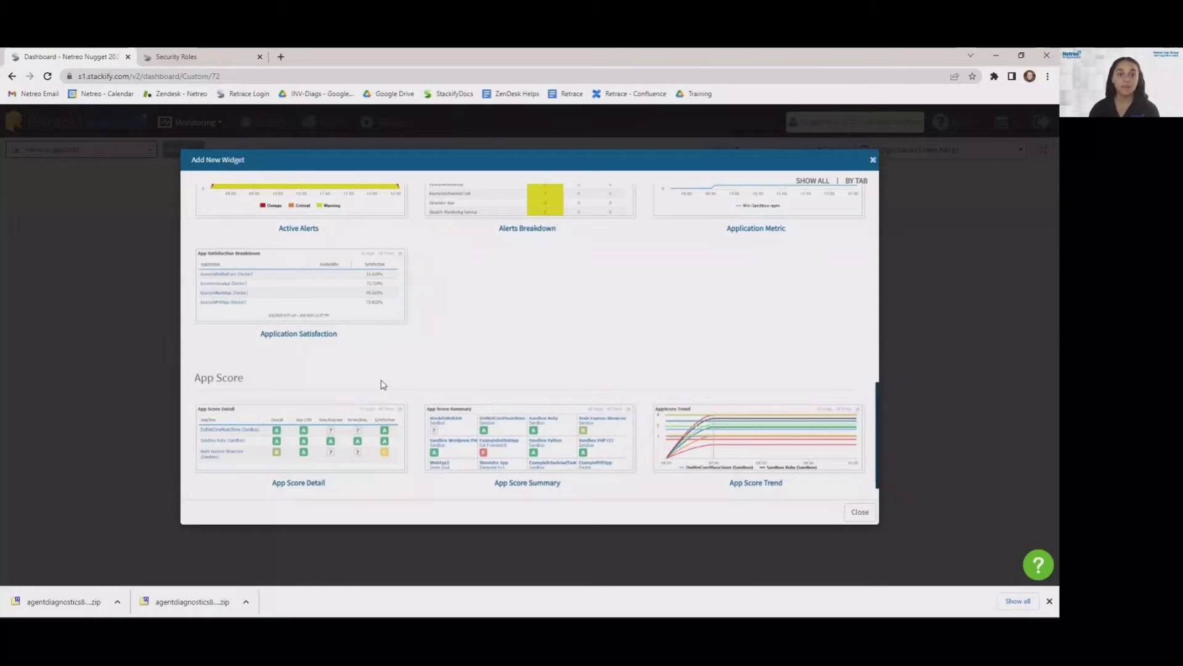
scroll(382, 384, up, 4)
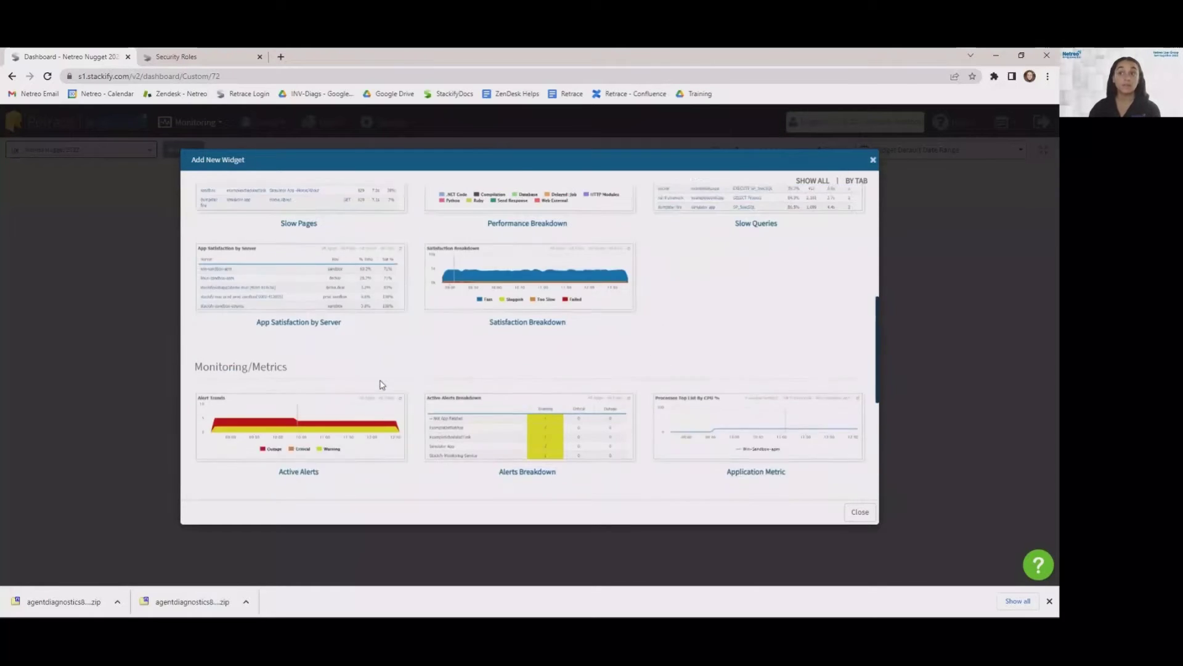
scroll(382, 384, up, 1)
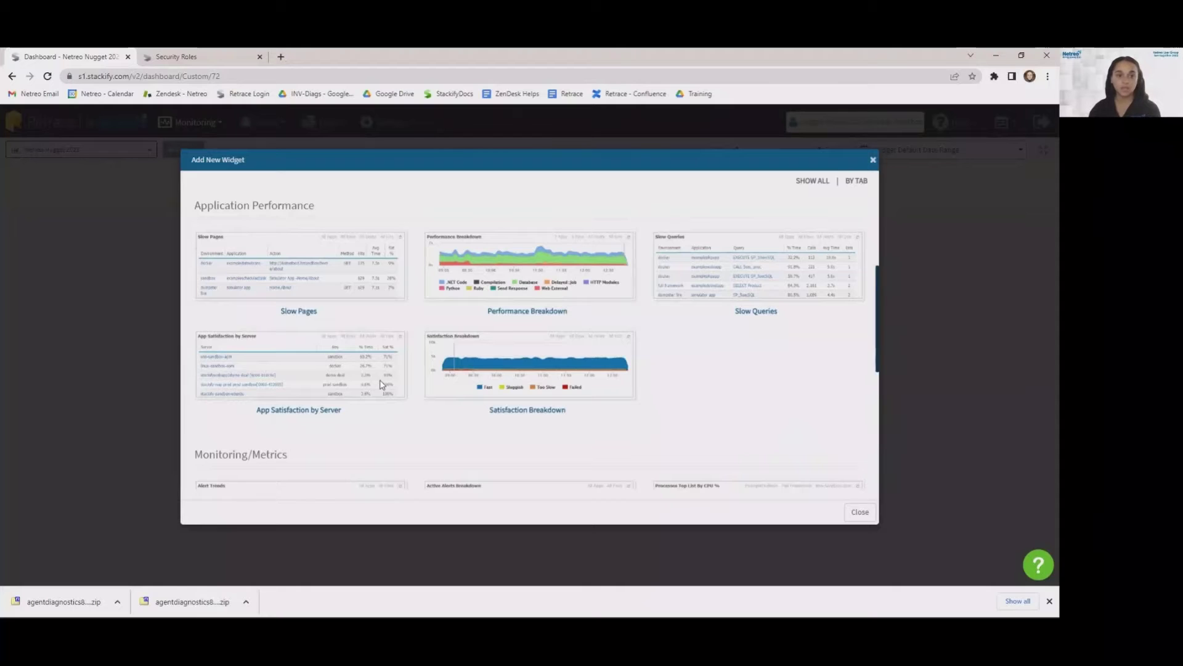
scroll(487, 388, up, 2)
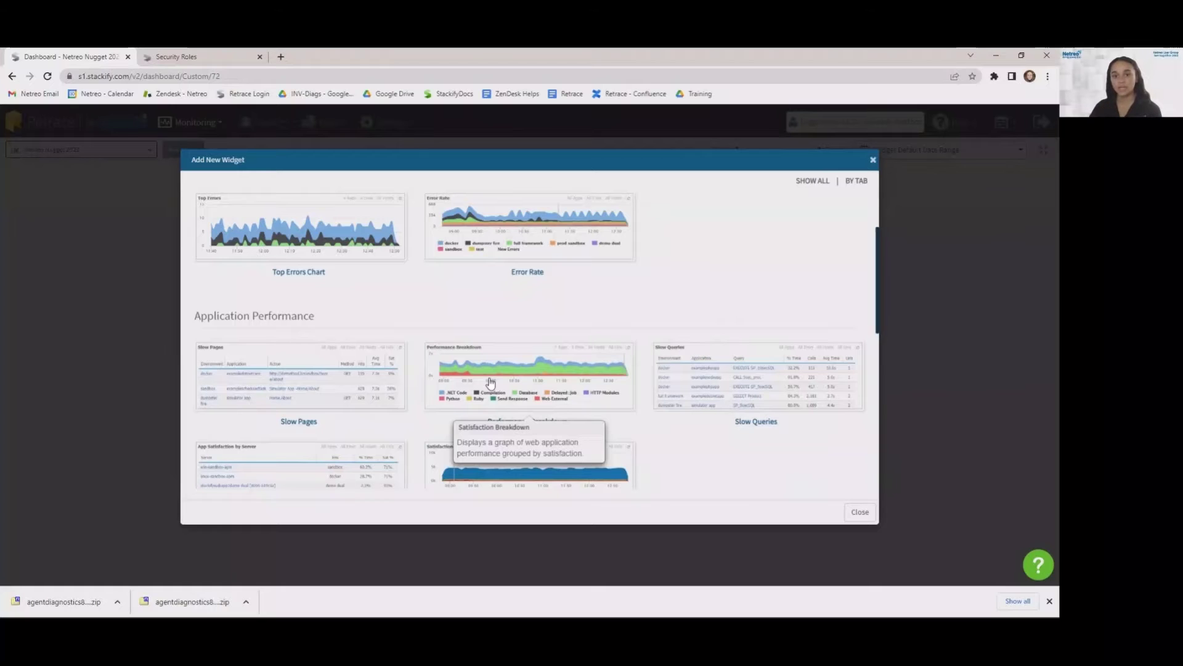
scroll(490, 382, up, 2)
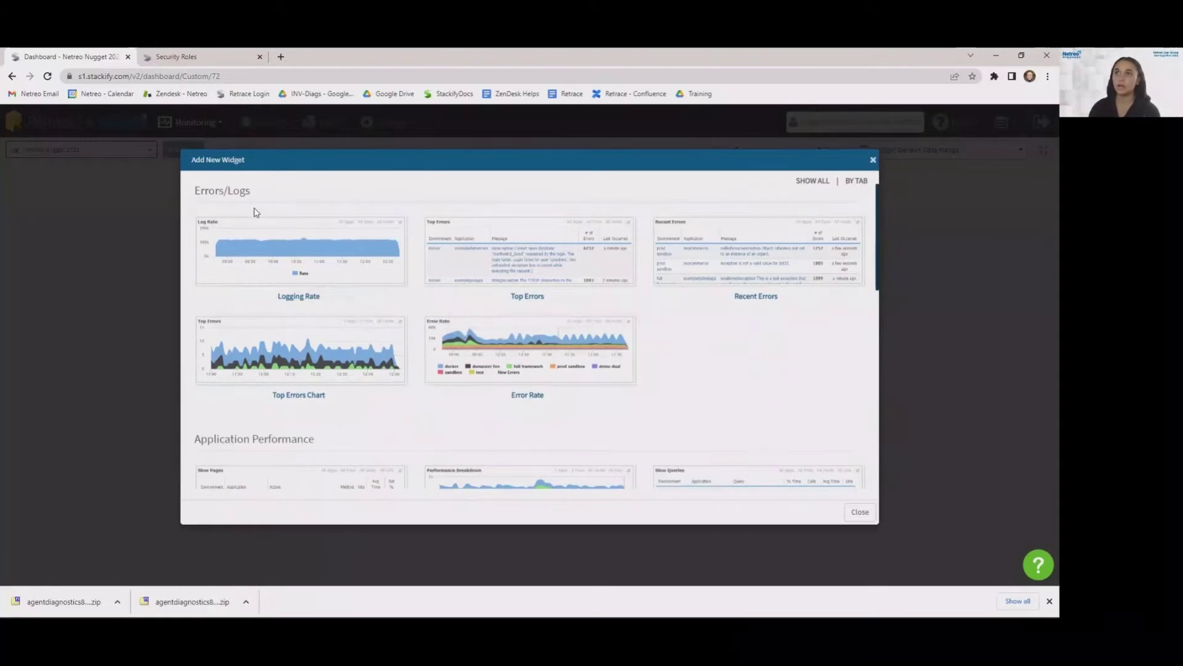
Step: Start a new Top Errors widget without a custom title and limit its environment to production
click(503, 269)
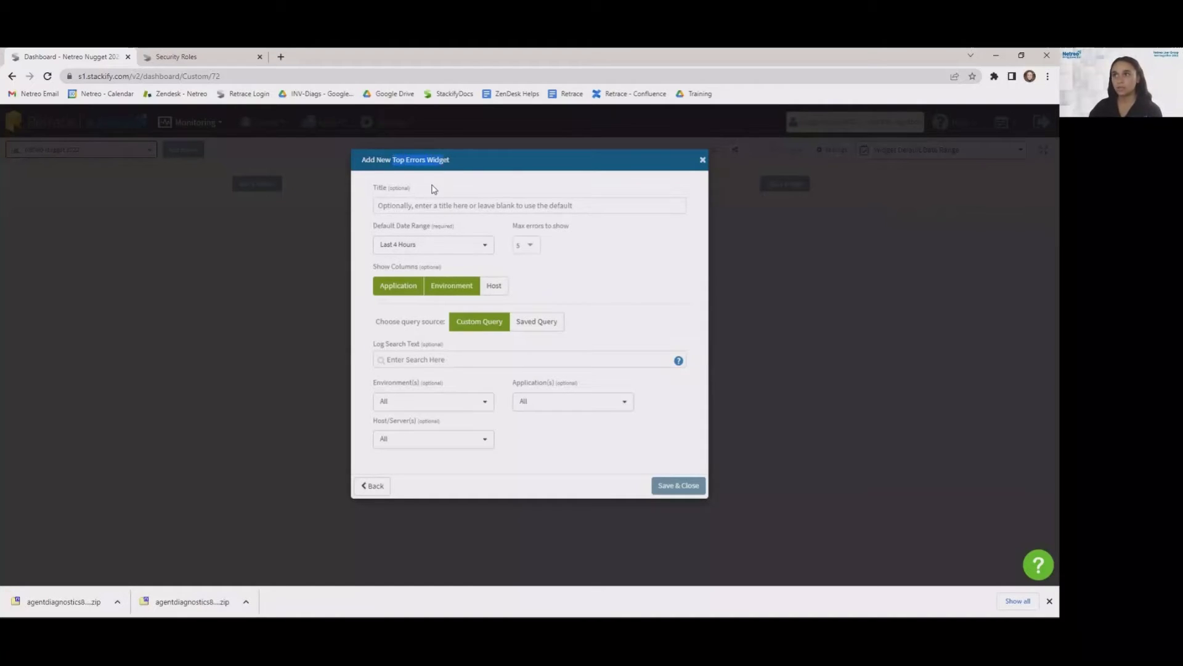
click(400, 207)
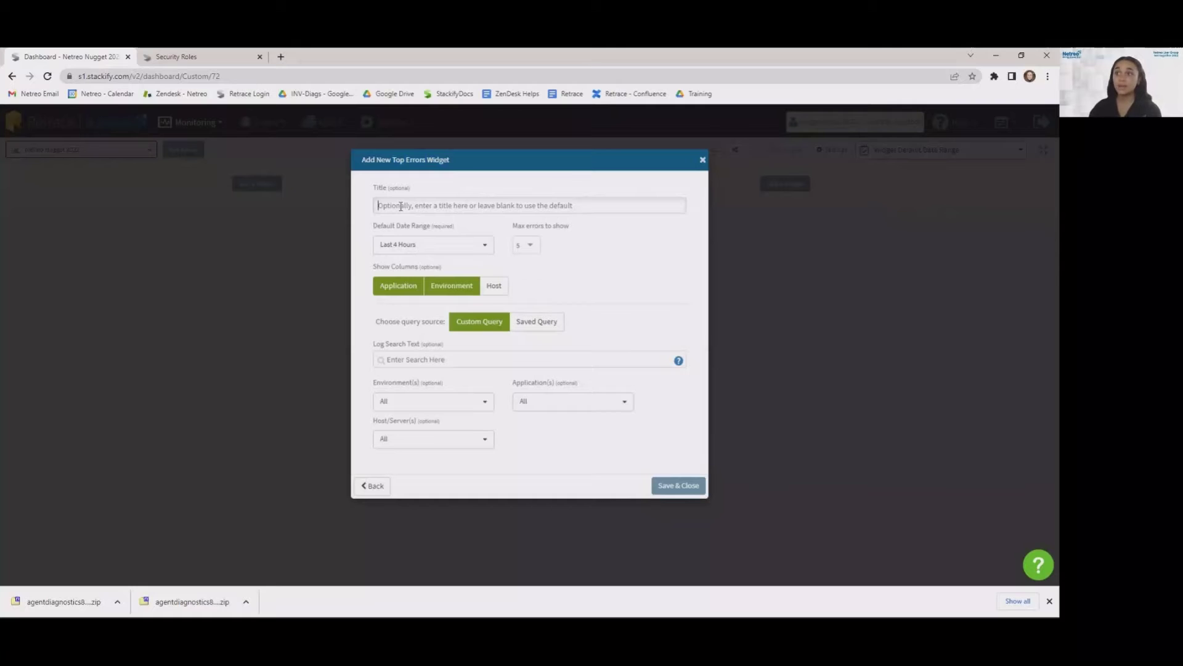
click(435, 407)
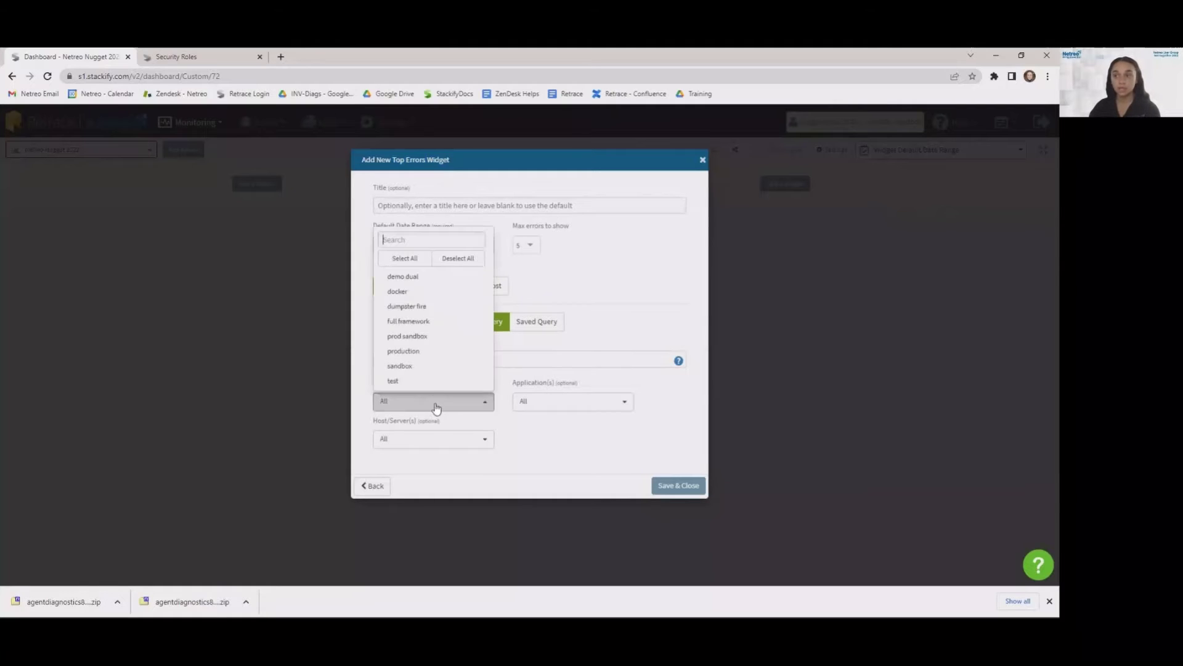
click(419, 351)
click(502, 381)
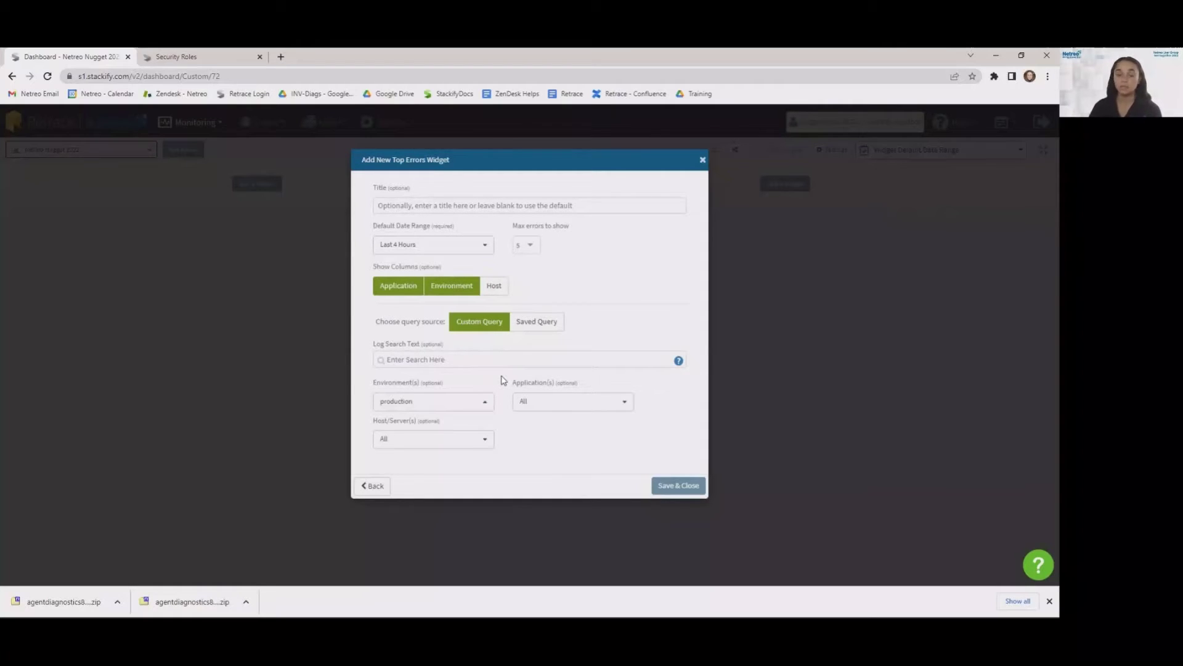
Step: Clear the production environment filter of the Top Errors widget and set its default date range to Last 7 Days
click(469, 403)
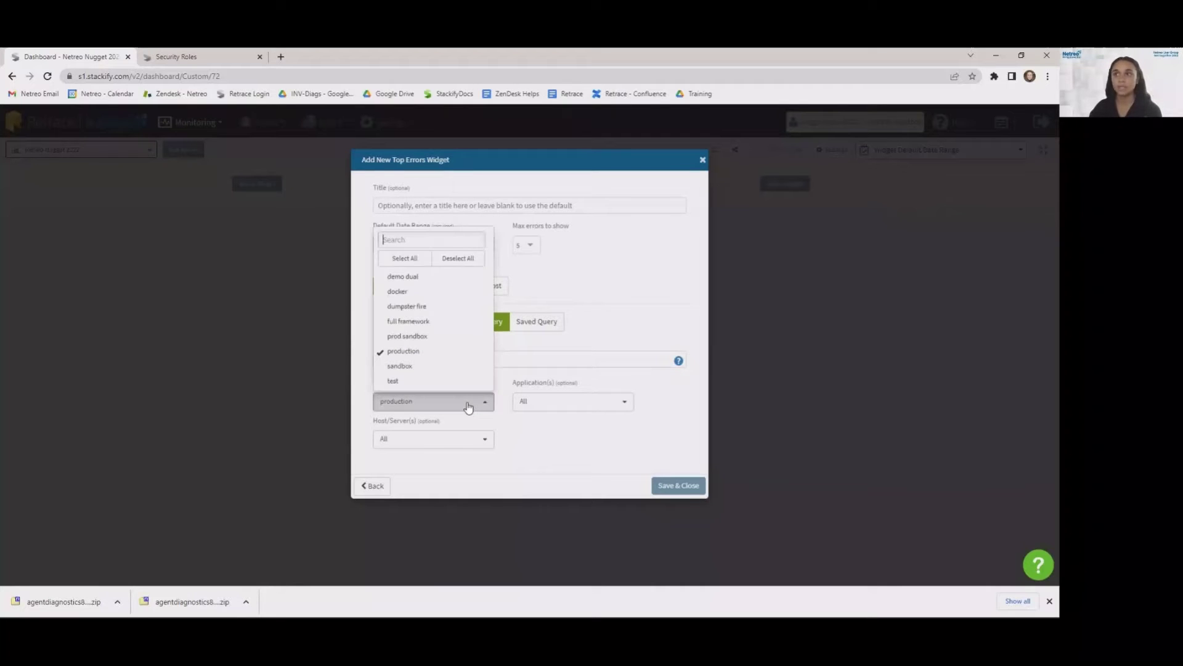
click(461, 350)
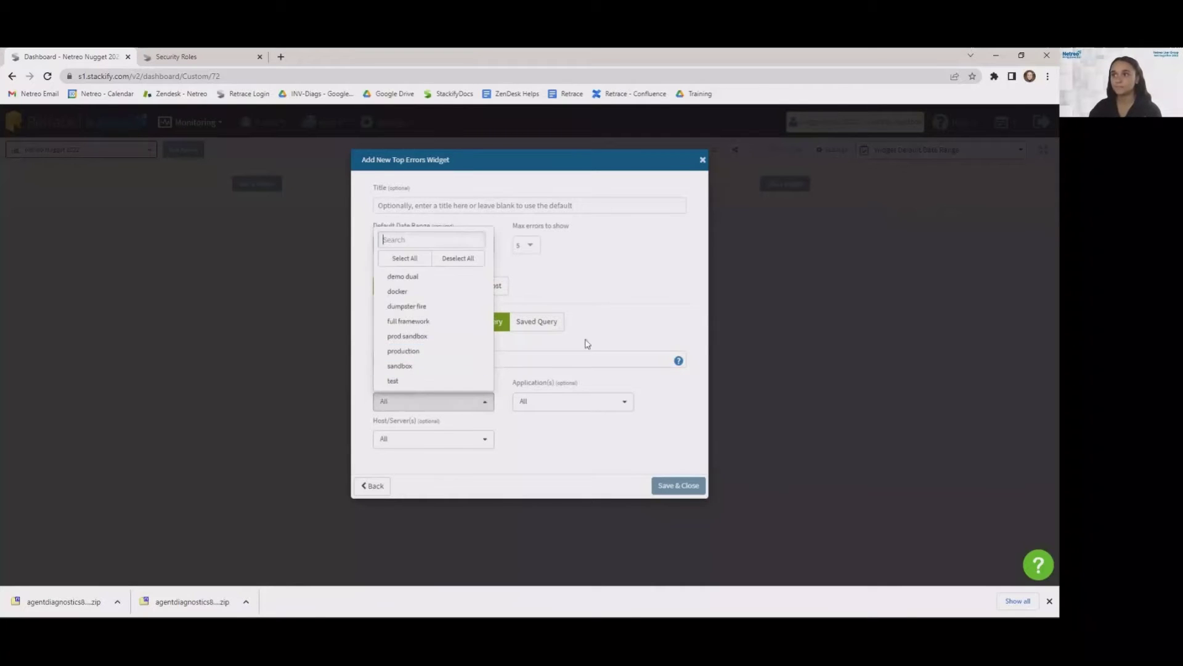
click(479, 226)
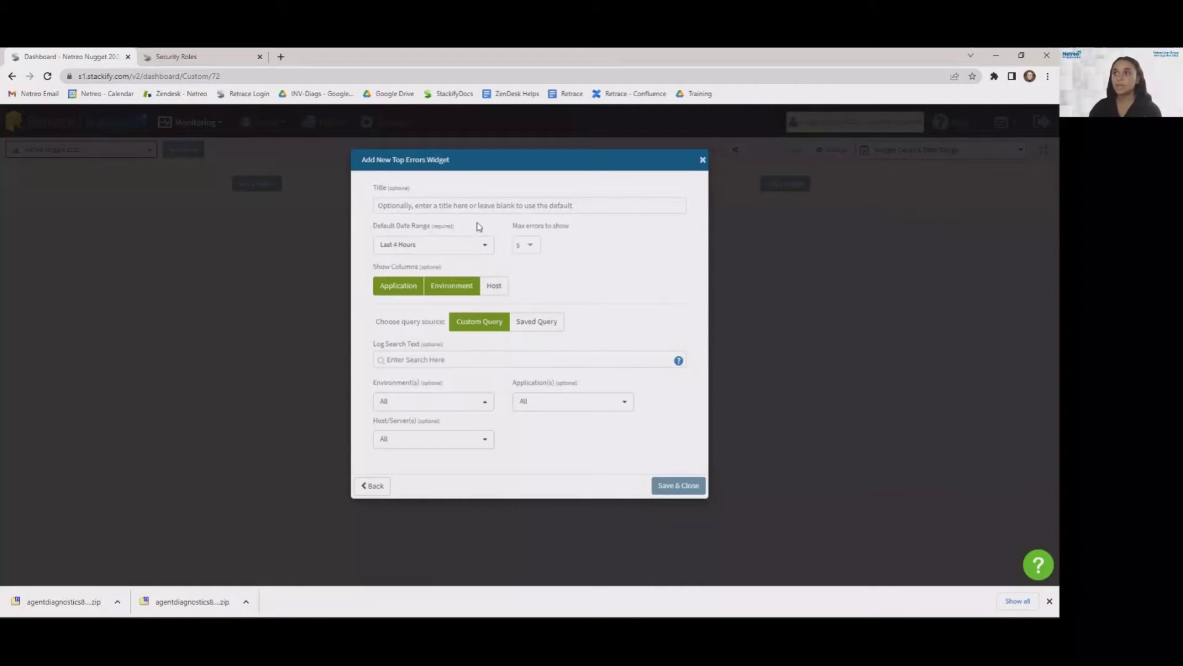
click(443, 248)
click(417, 309)
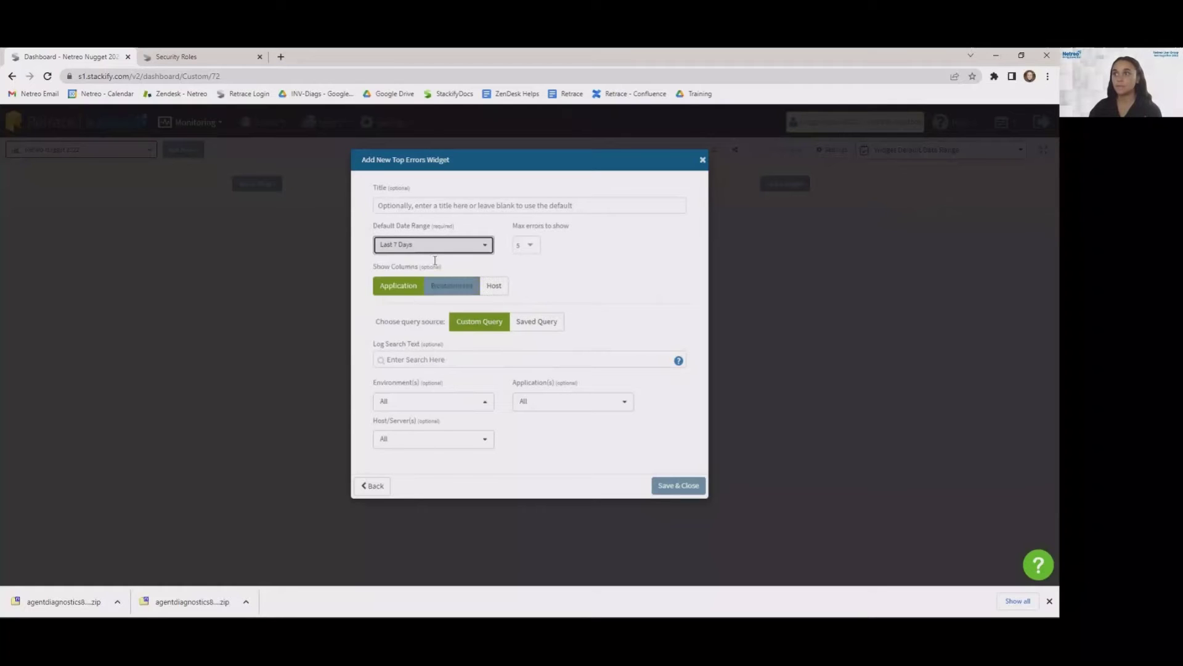
click(458, 227)
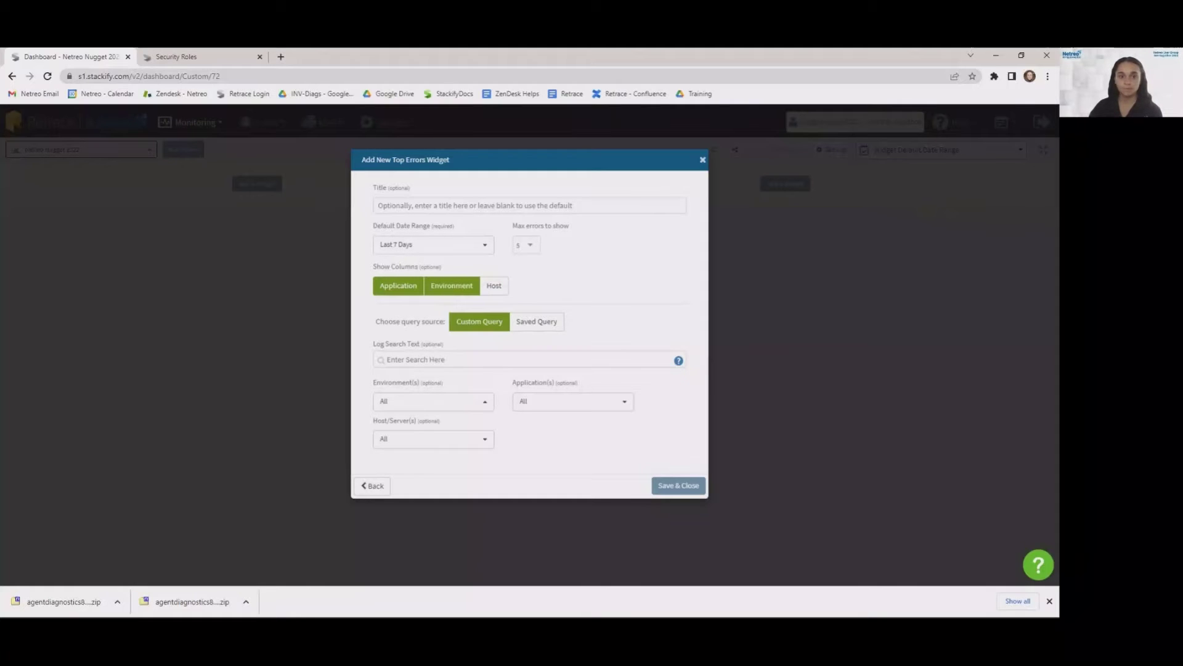
Step: Check the options for the maximum errors to show and include the Host column alongside Application and Environment
click(521, 247)
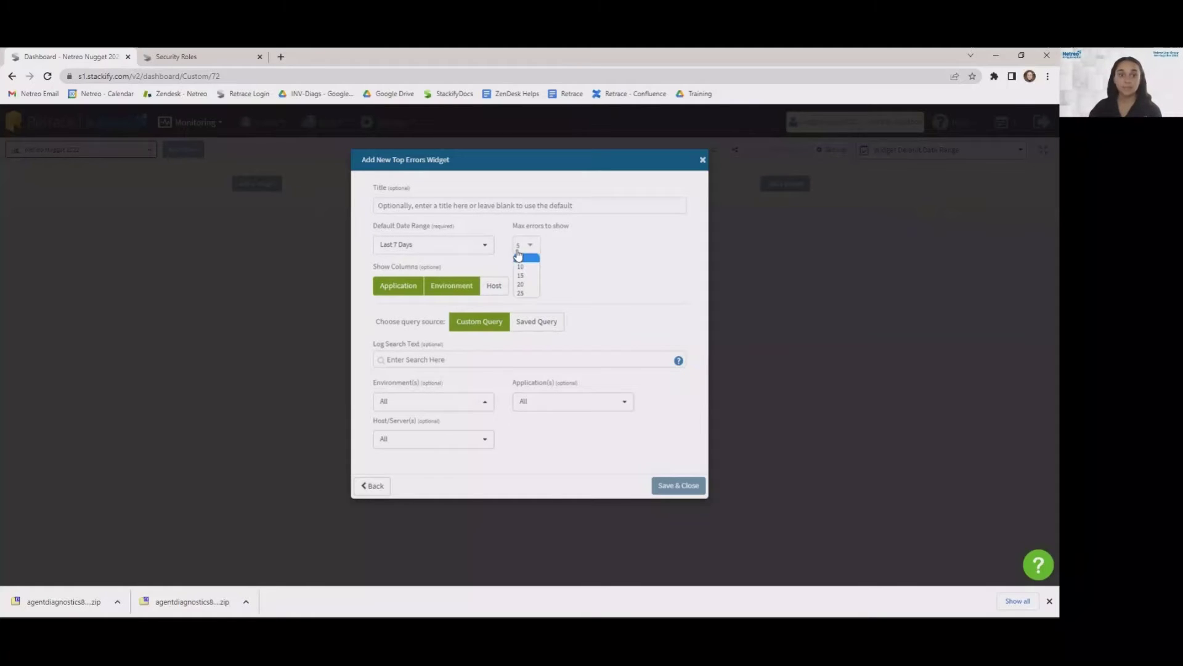
click(589, 247)
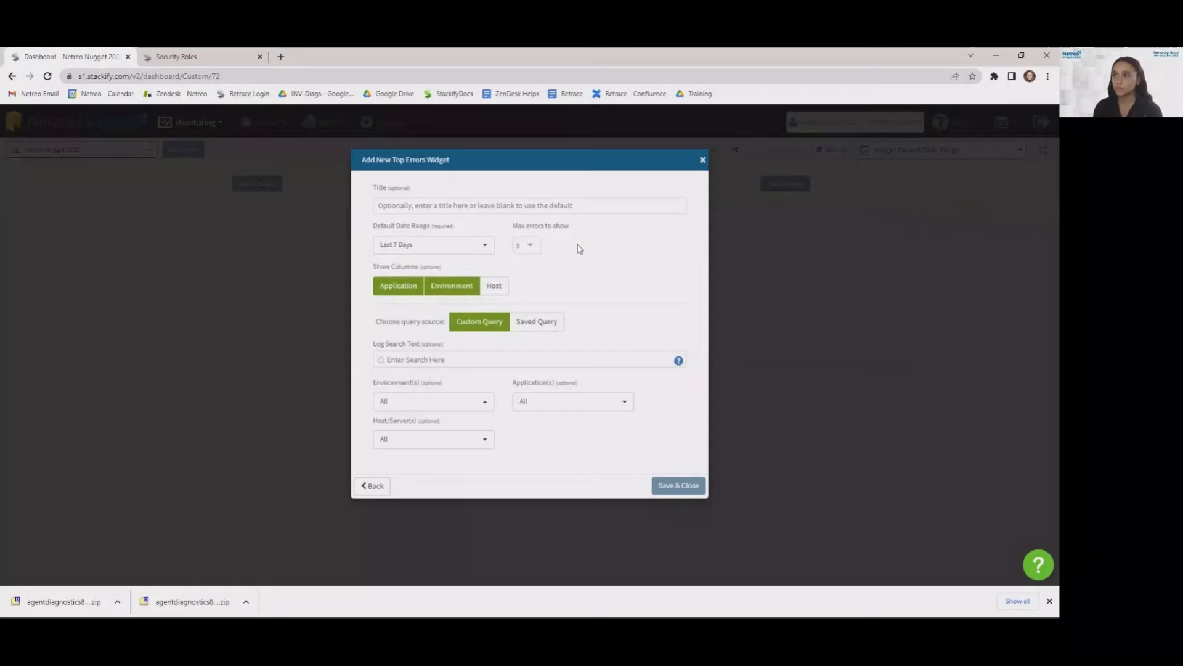
click(404, 287)
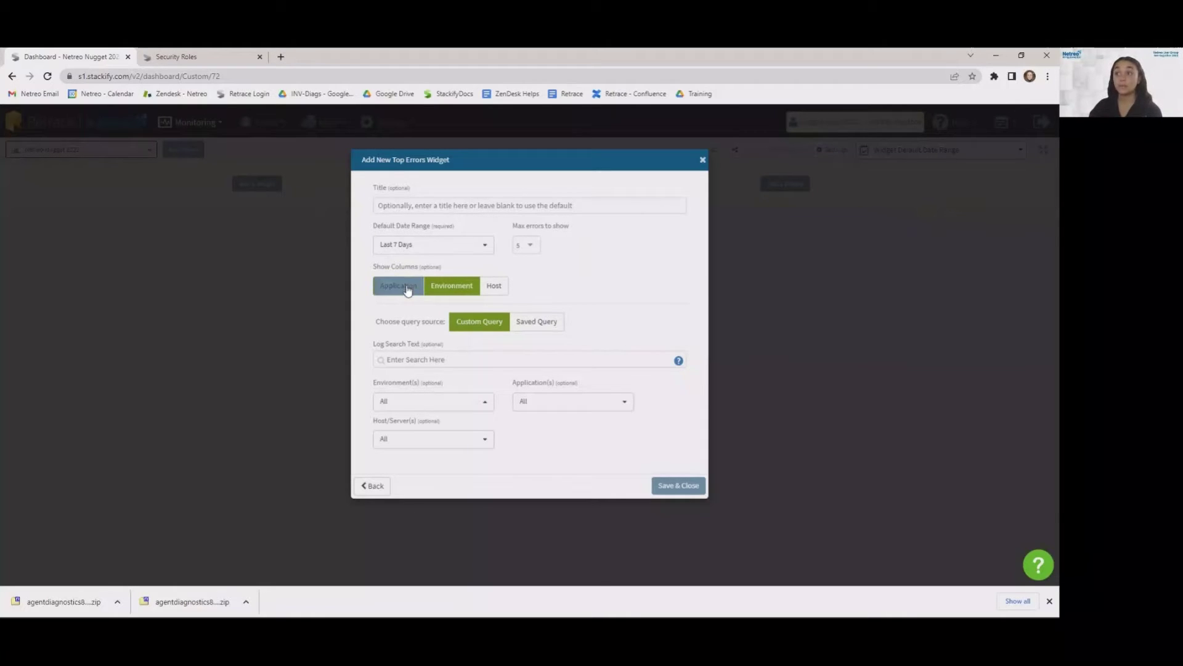
click(496, 287)
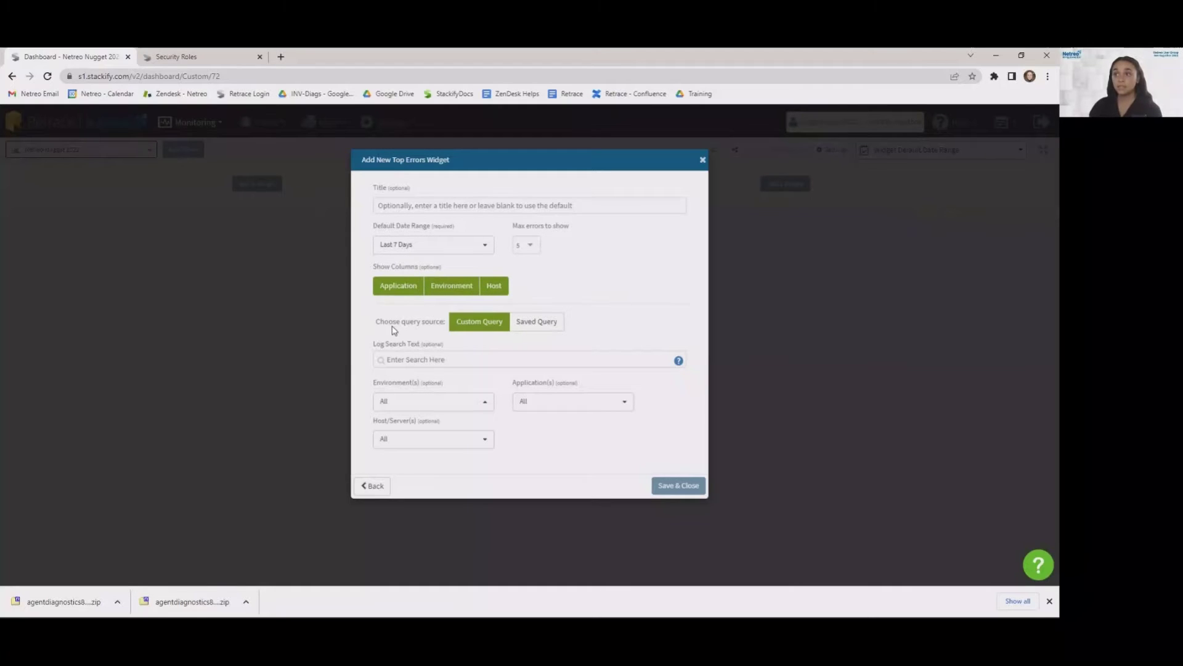
drag(377, 325, 442, 323)
click(414, 313)
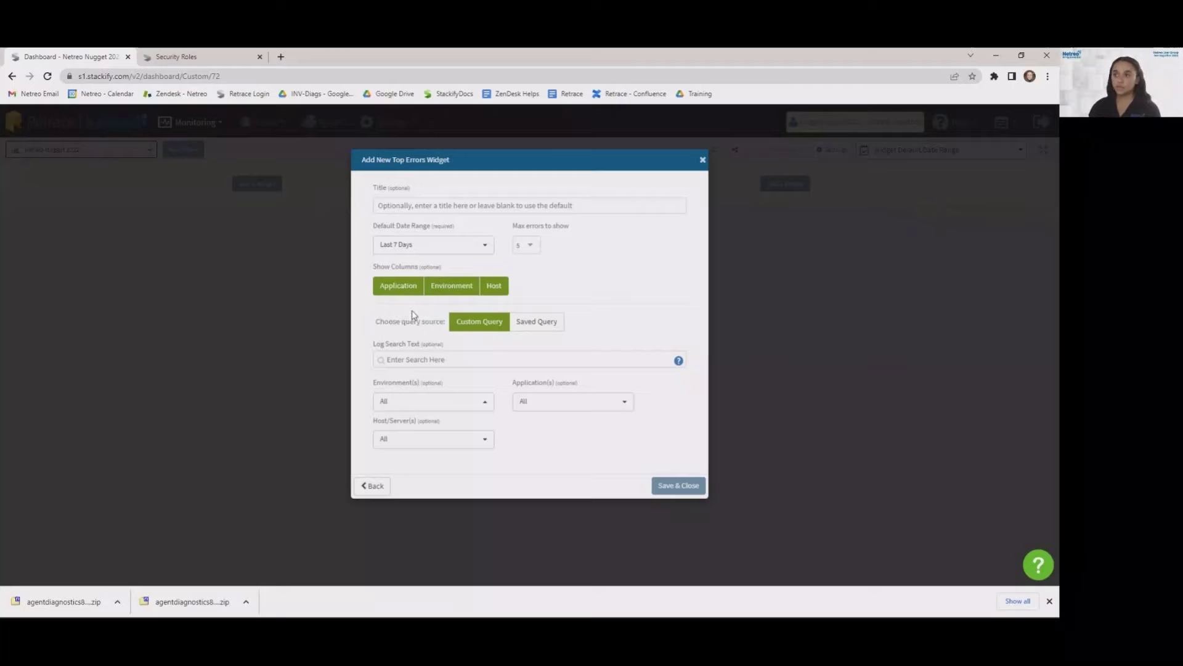
Step: Look through the saved queries available as the widget's query source and return to Custom Query
click(543, 331)
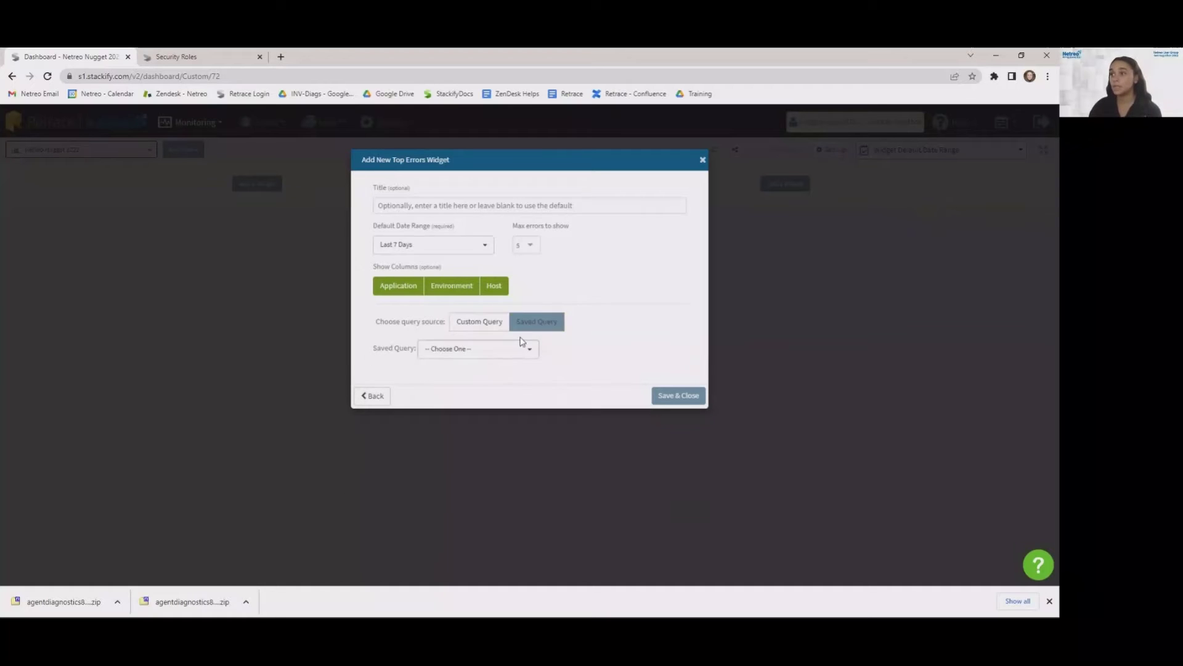
click(478, 352)
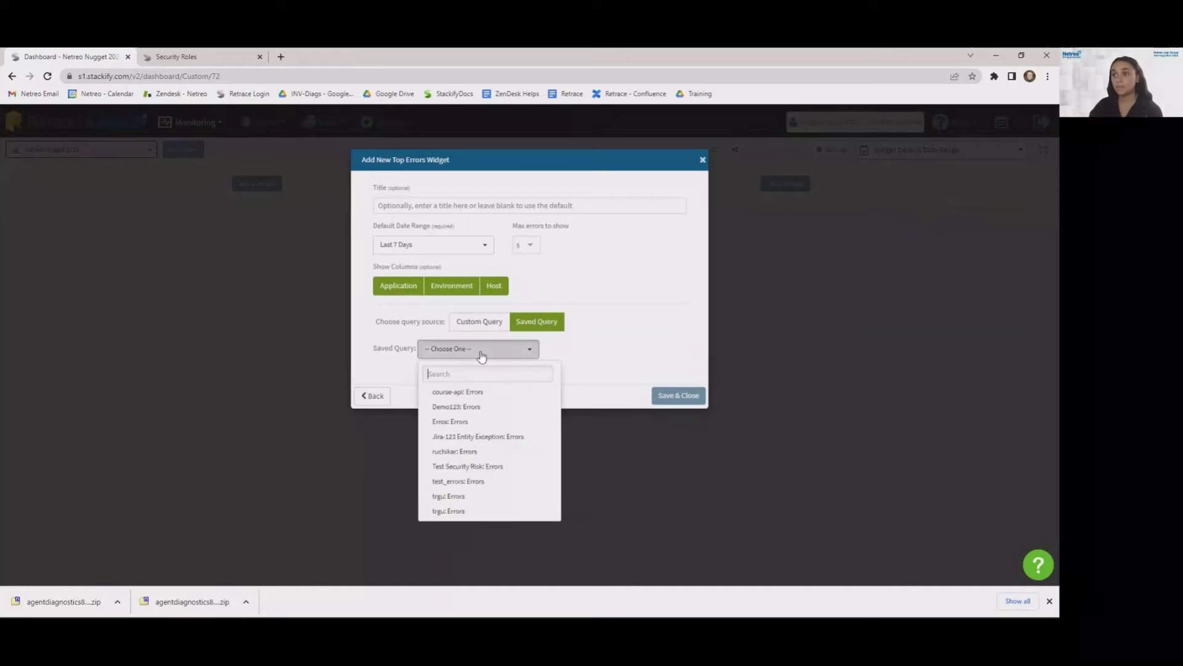
click(437, 343)
click(460, 331)
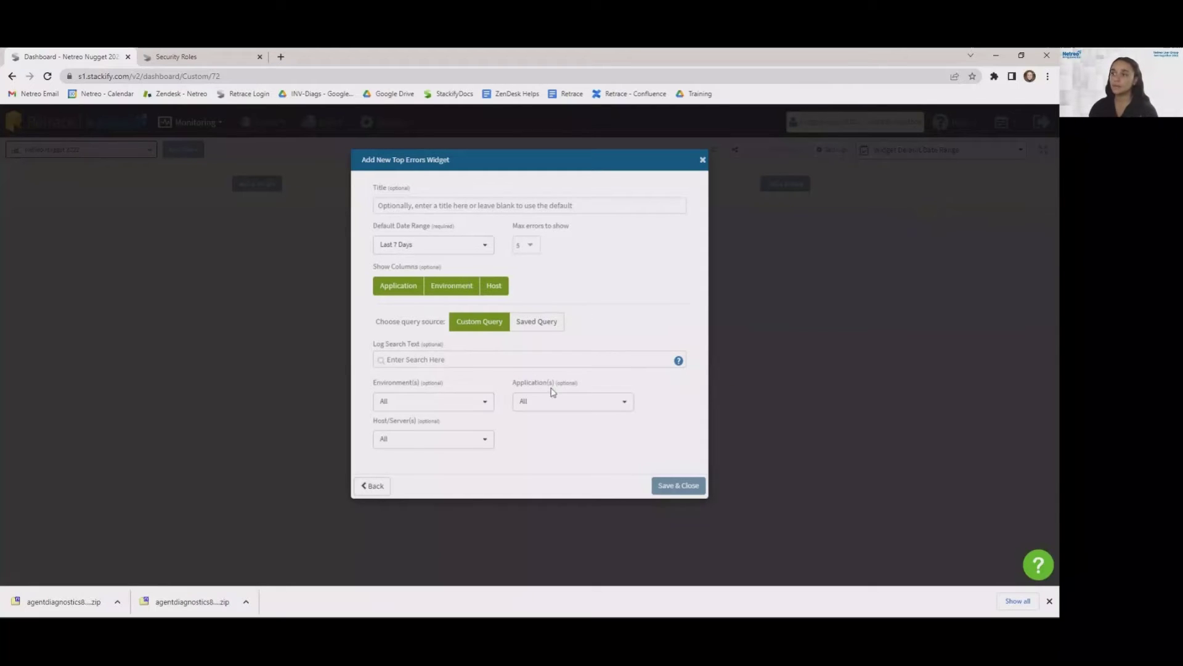
Step: Check the available hosts, leave the host filter at All and save the Top Errors widget
click(411, 440)
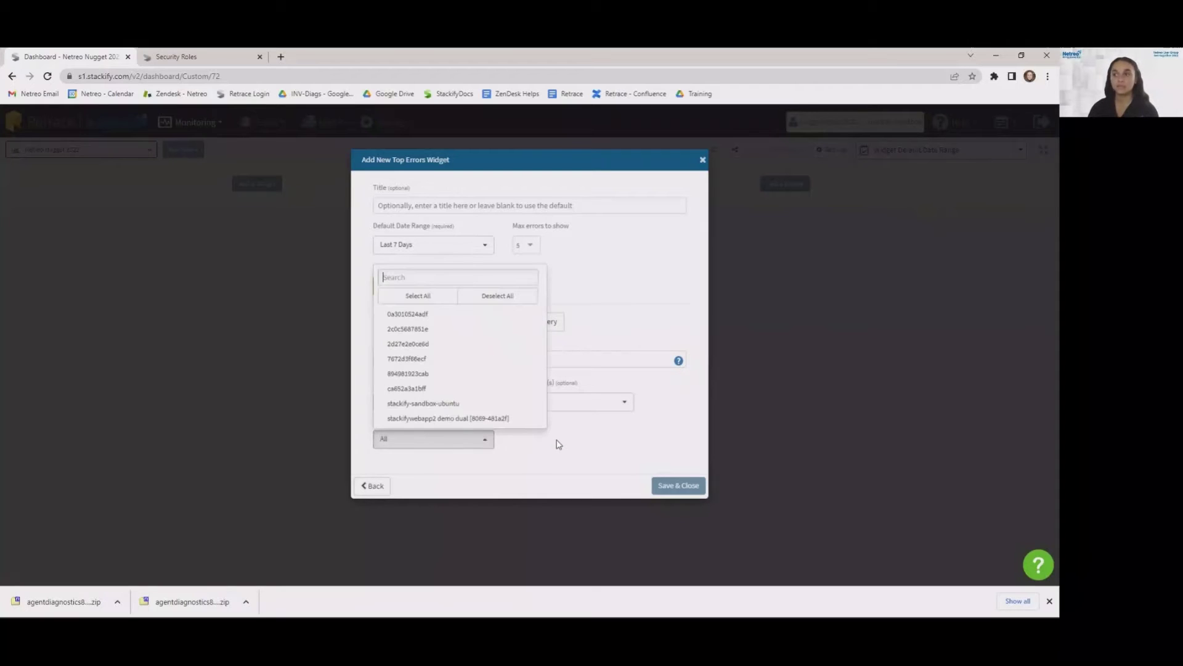
click(558, 442)
click(676, 487)
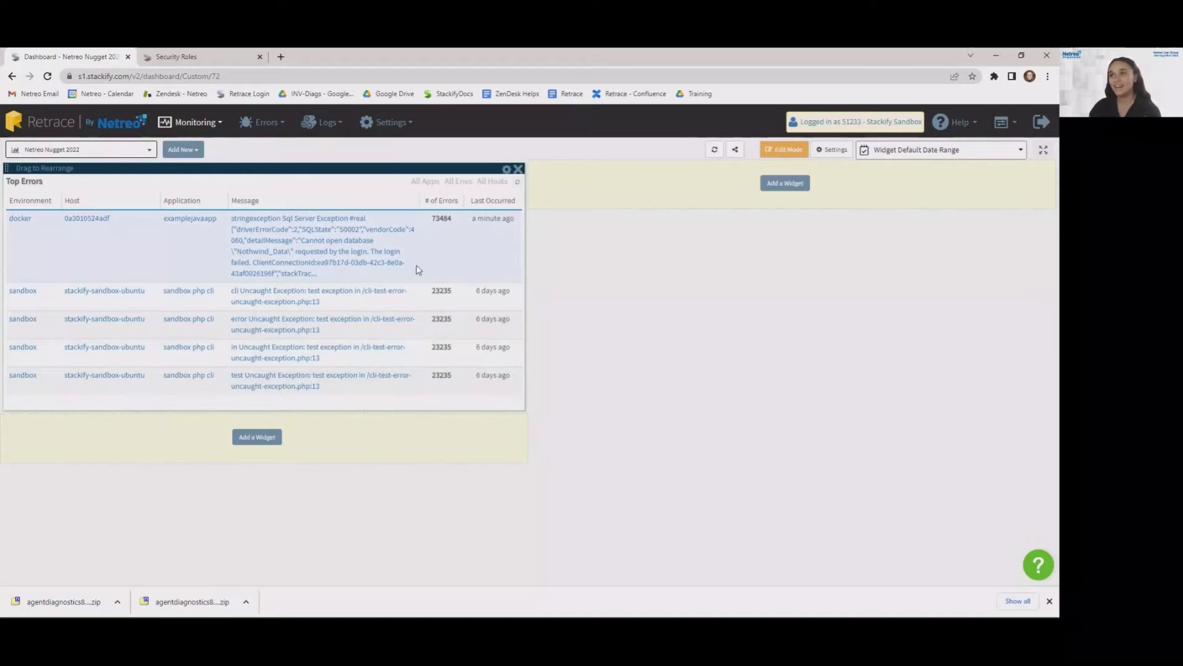
Step: Examine the docker StringException's error details and server variables in a separate browser tab, and return to the dashboard
right_click(326, 231)
click(364, 241)
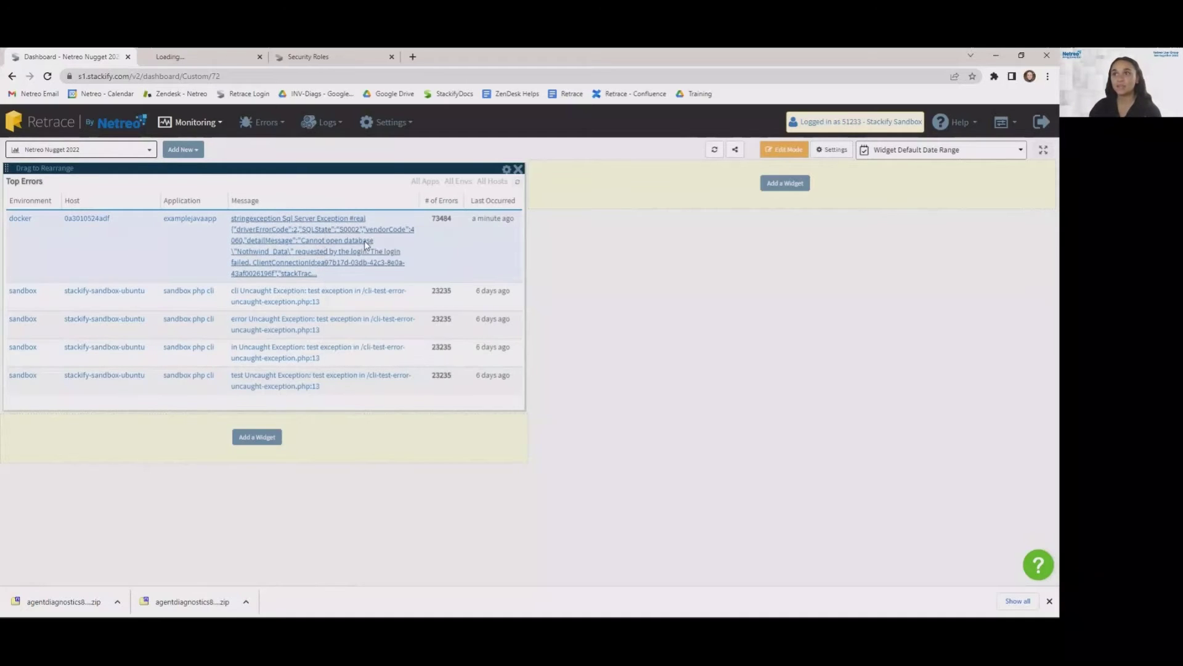
click(211, 56)
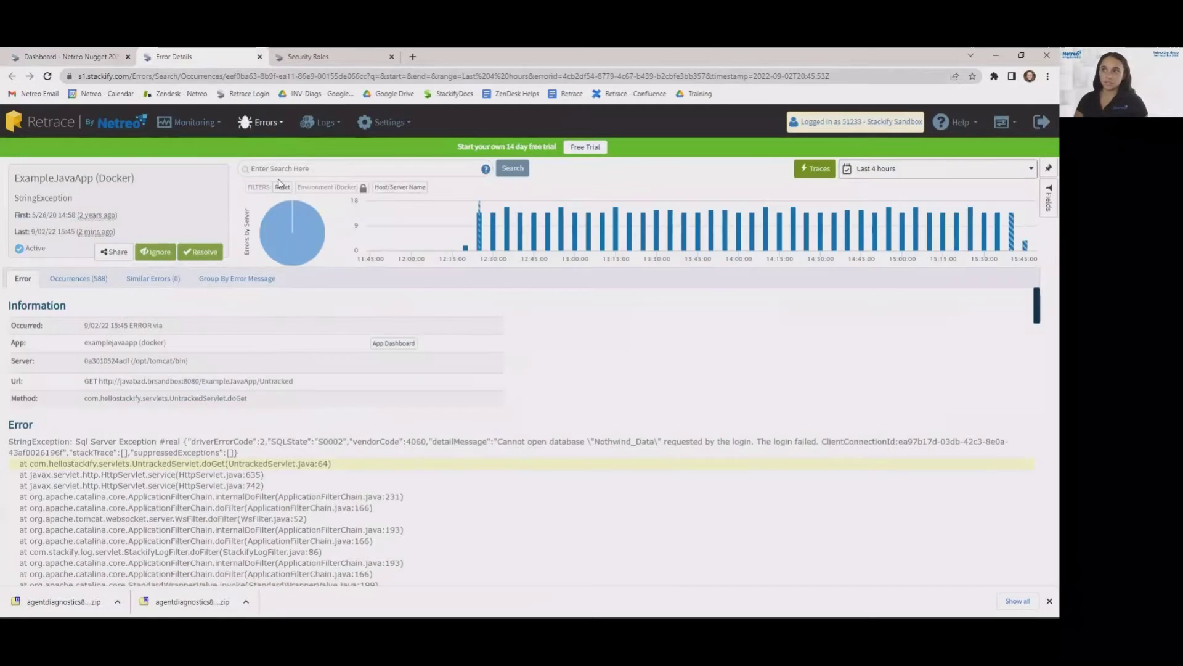
mouse_move(292, 253)
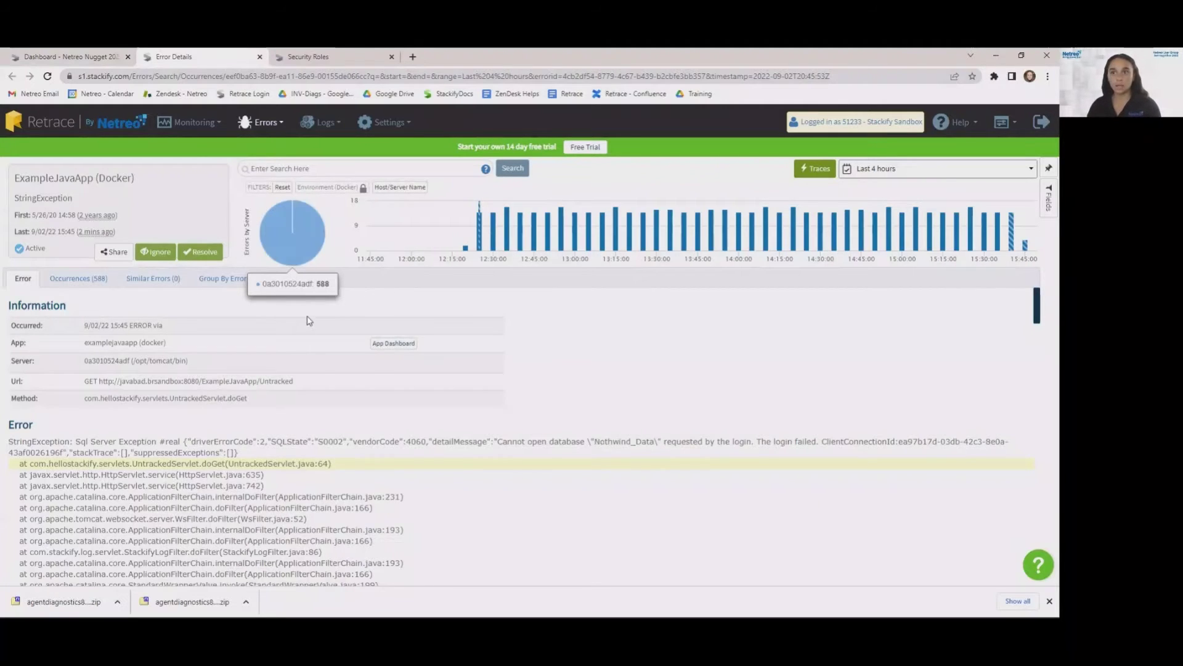
scroll(320, 361, down, 10)
scroll(321, 360, down, 15)
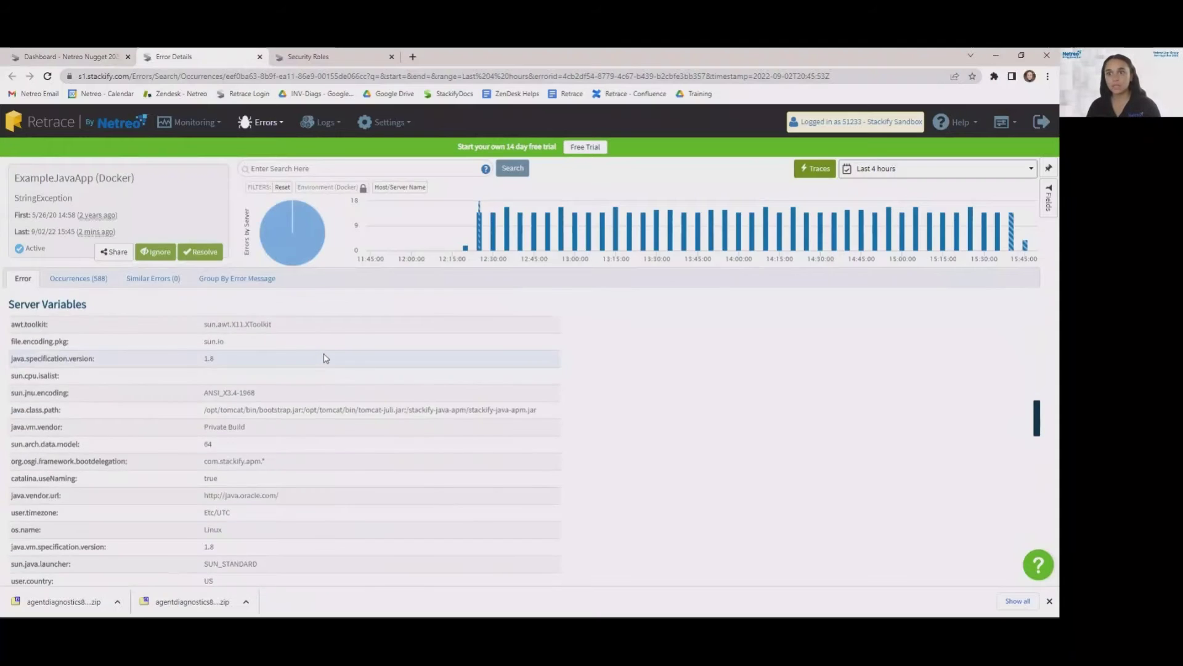
scroll(320, 359, down, 5)
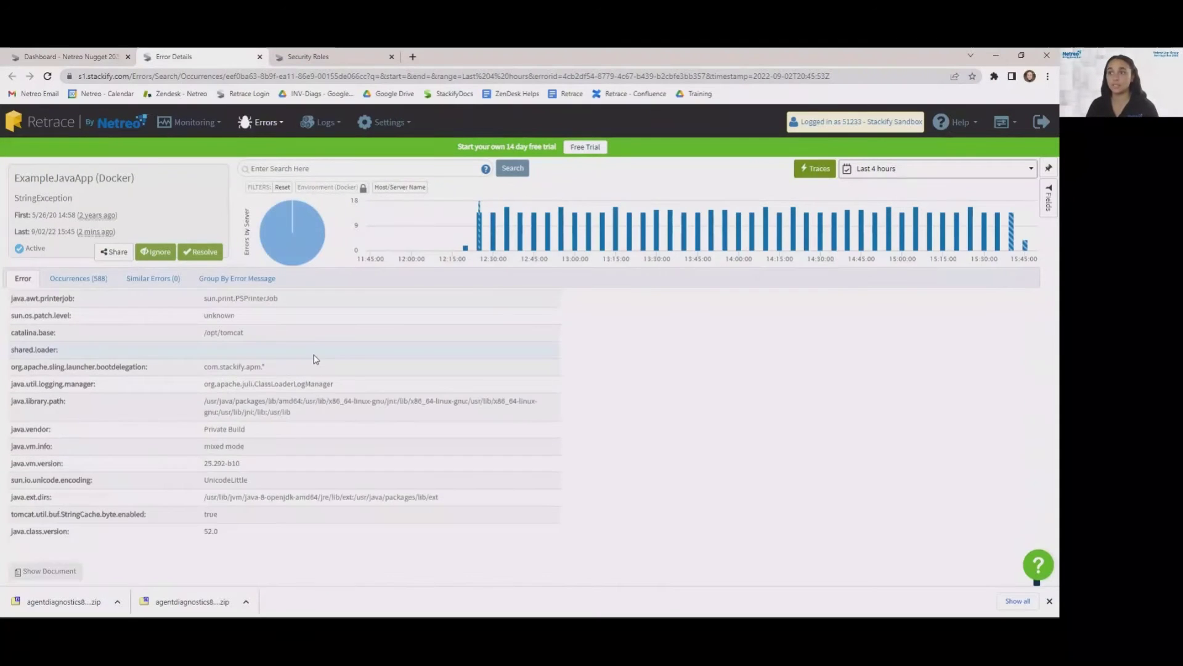
click(259, 56)
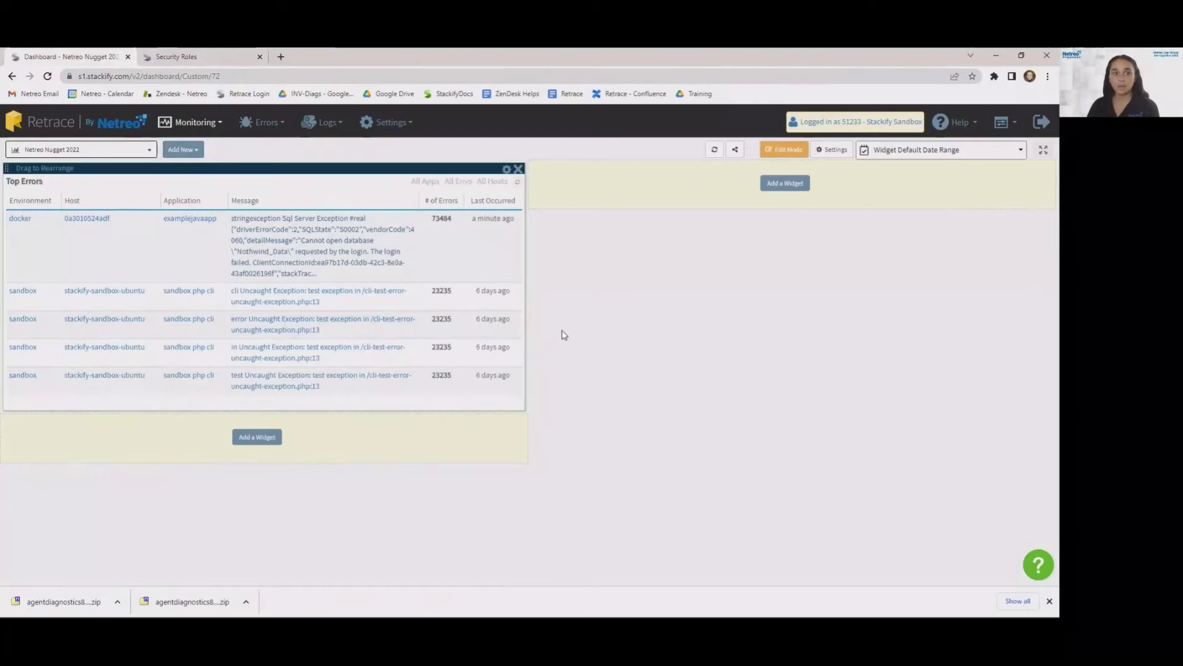
Step: Start a Performance Breakdown widget in the second column with a default date range of Last 7 Days
click(782, 184)
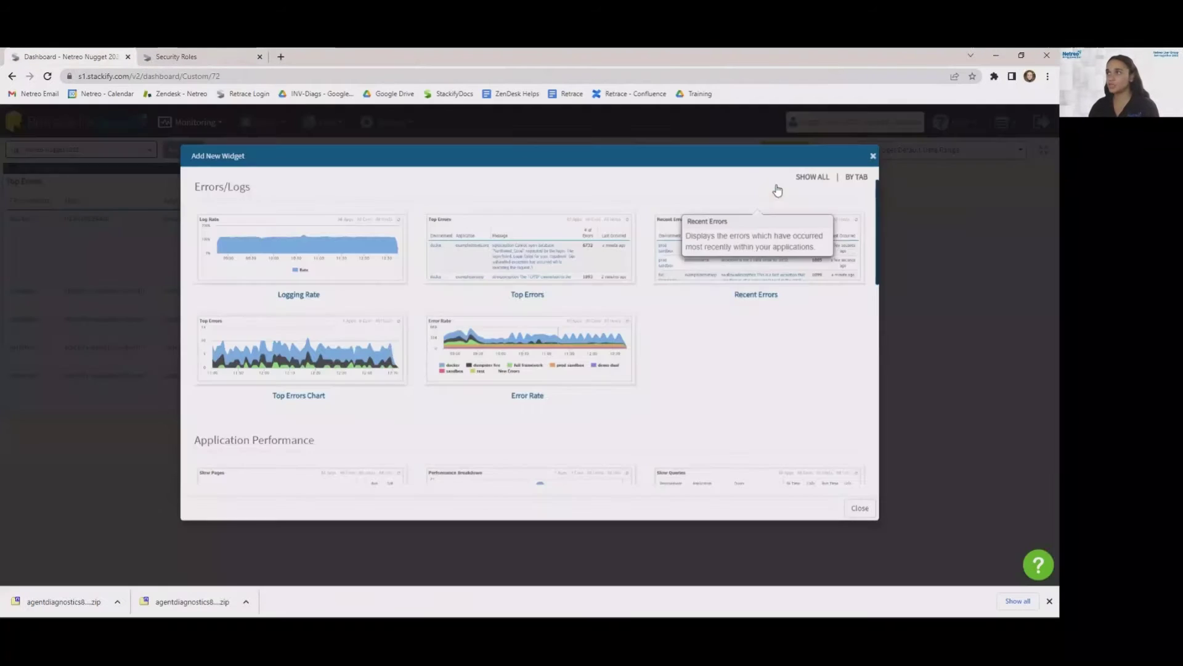
scroll(241, 395, down, 3)
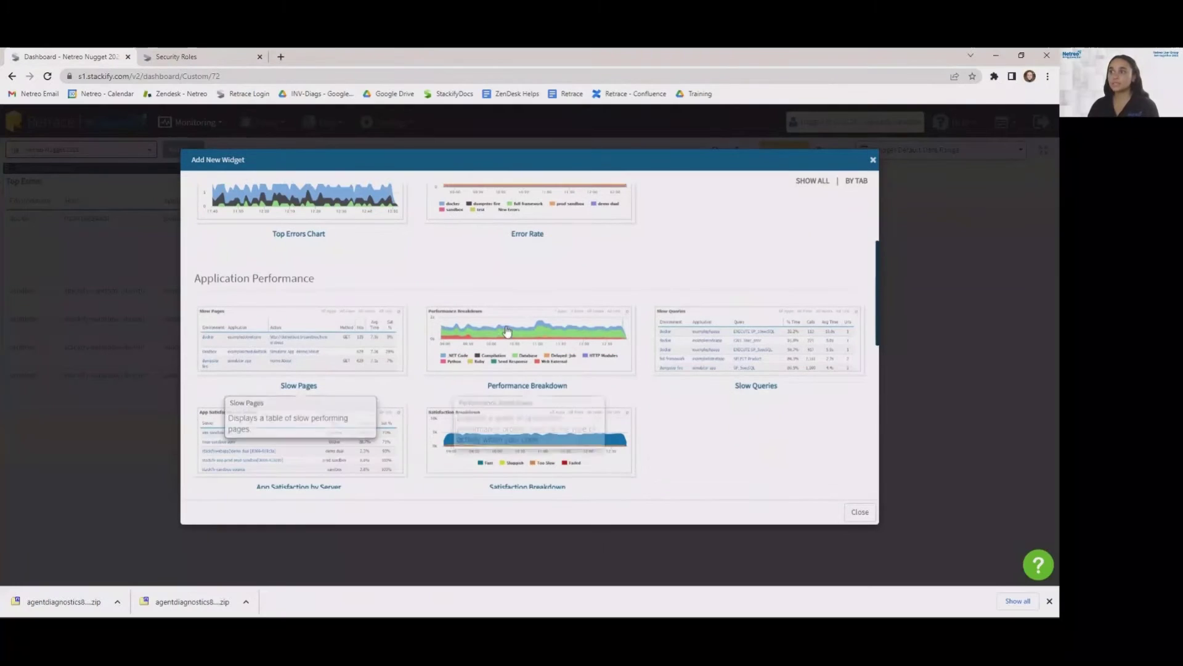
click(517, 342)
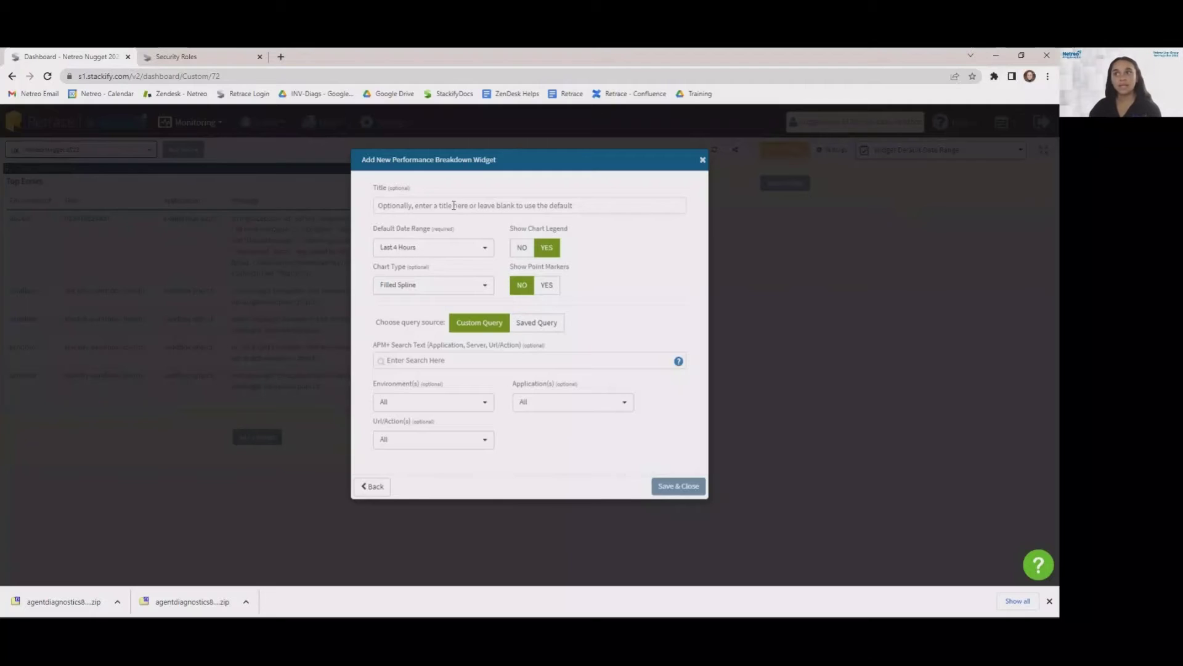
drag(400, 163, 499, 163)
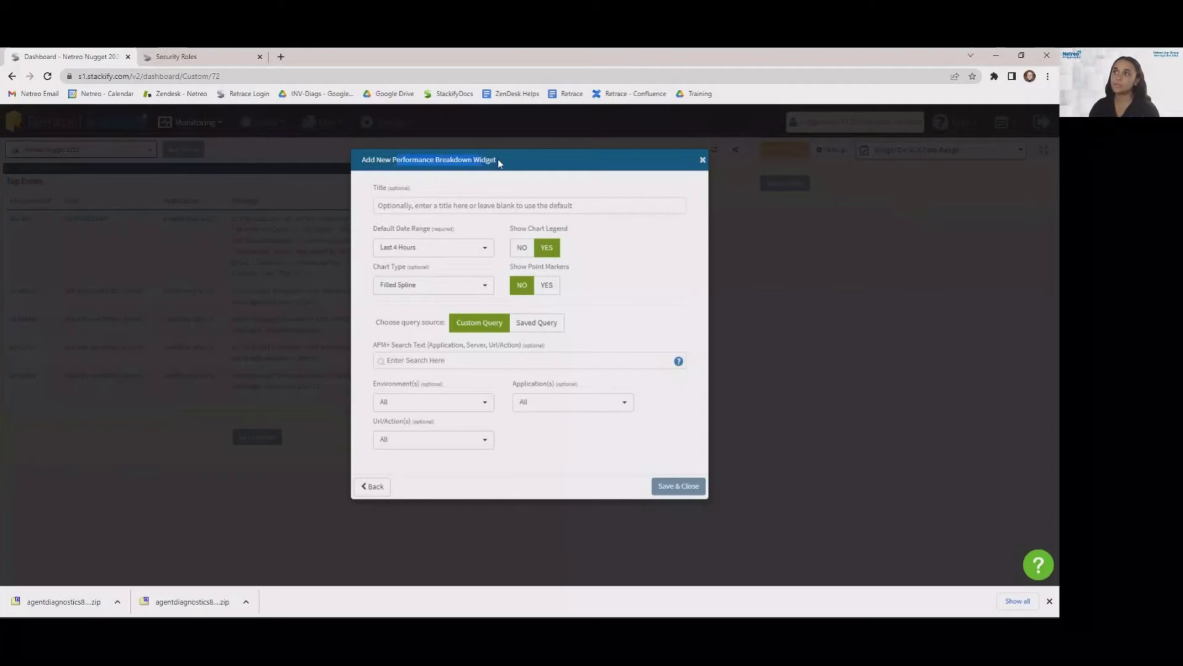
click(501, 180)
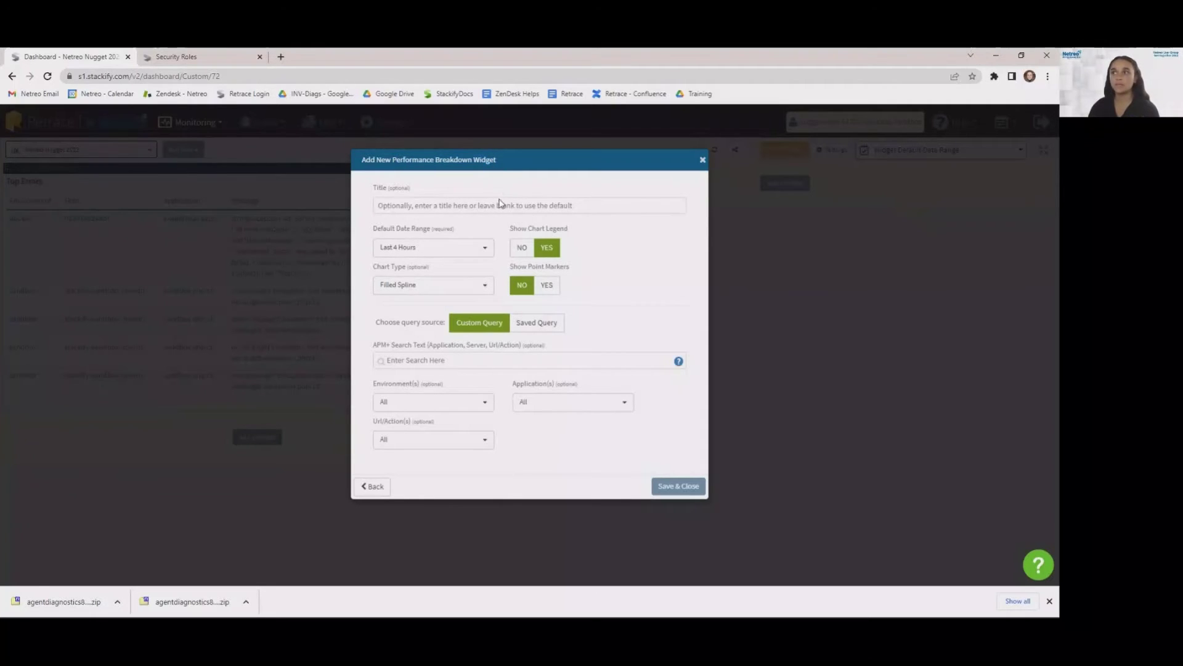
click(484, 247)
click(442, 315)
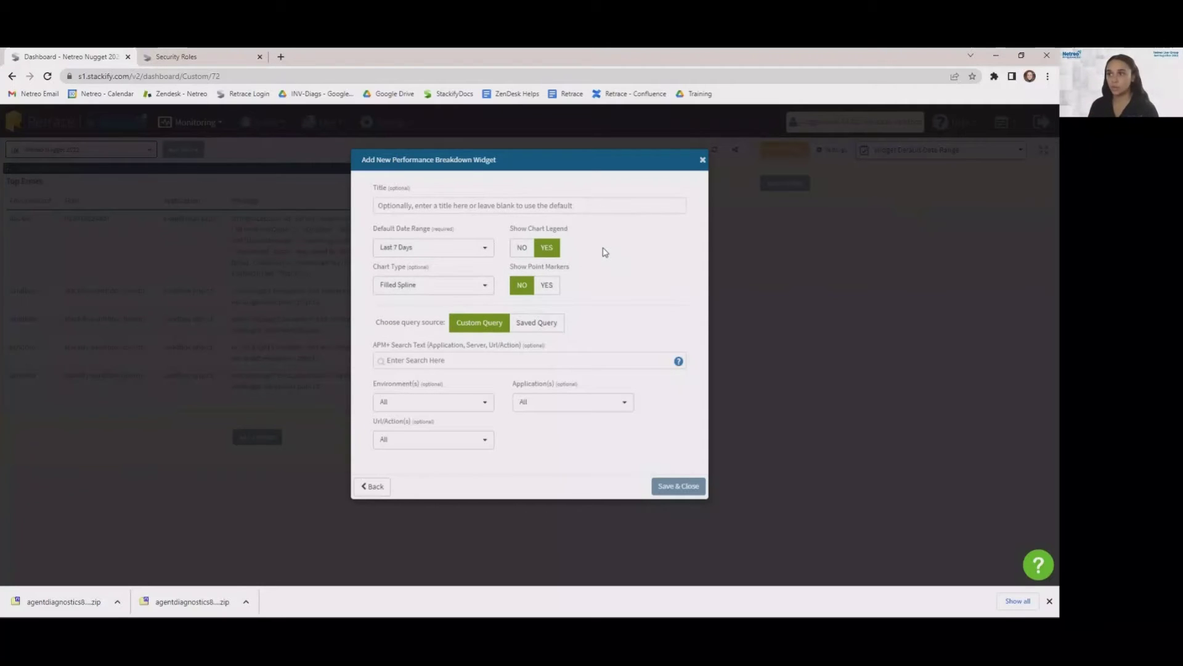
Step: Set the Performance Breakdown chart type to Filled Line, limit it to the exampledotnetcore application and save the widget
click(456, 287)
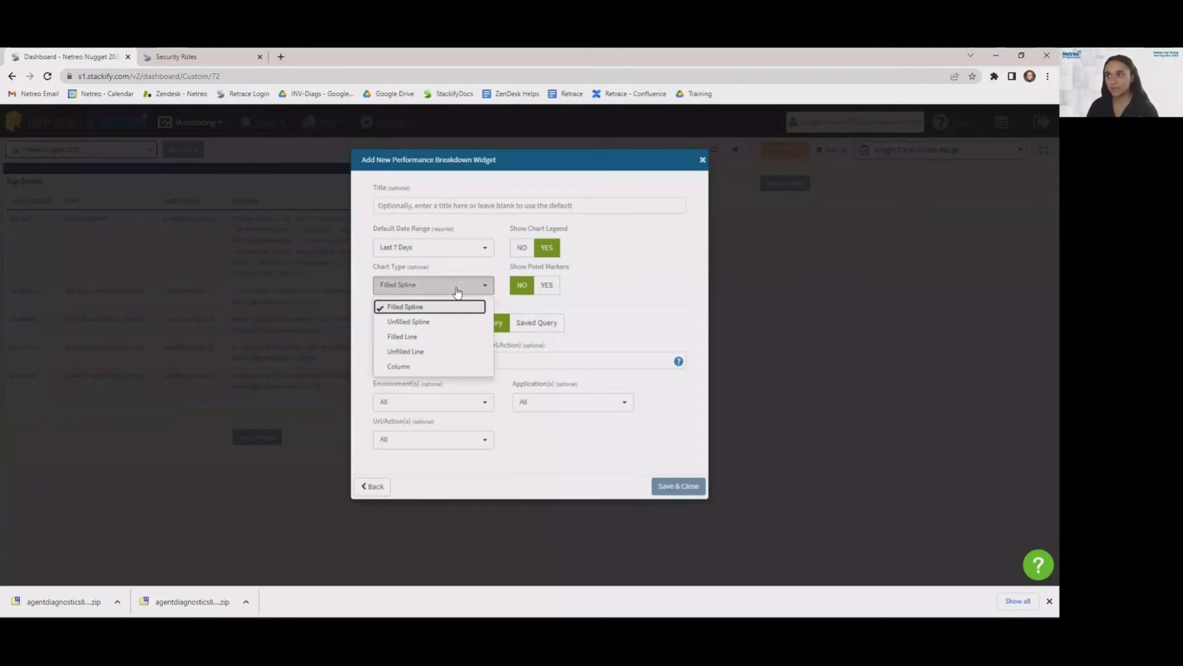
click(440, 338)
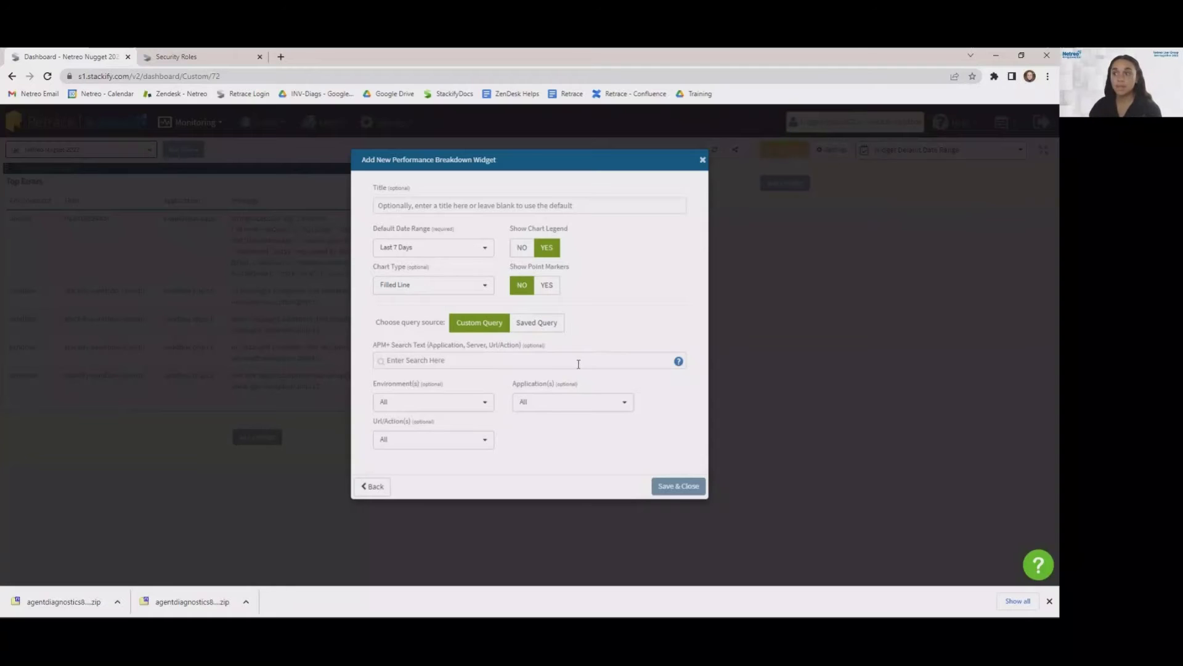
click(589, 404)
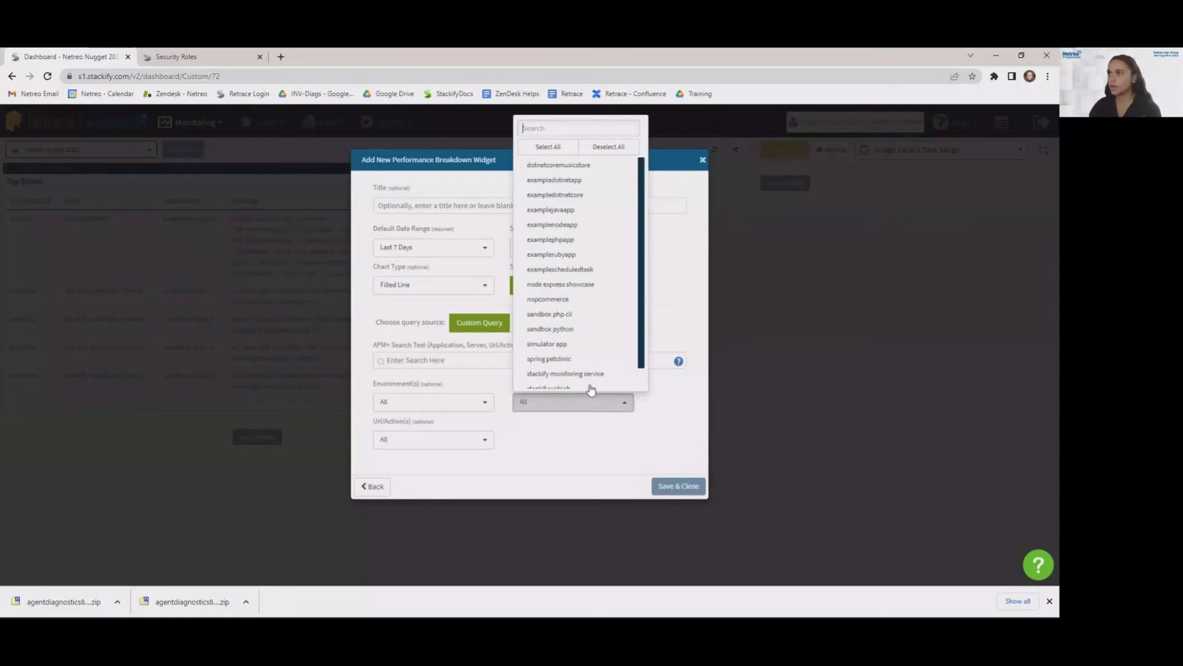
click(589, 203)
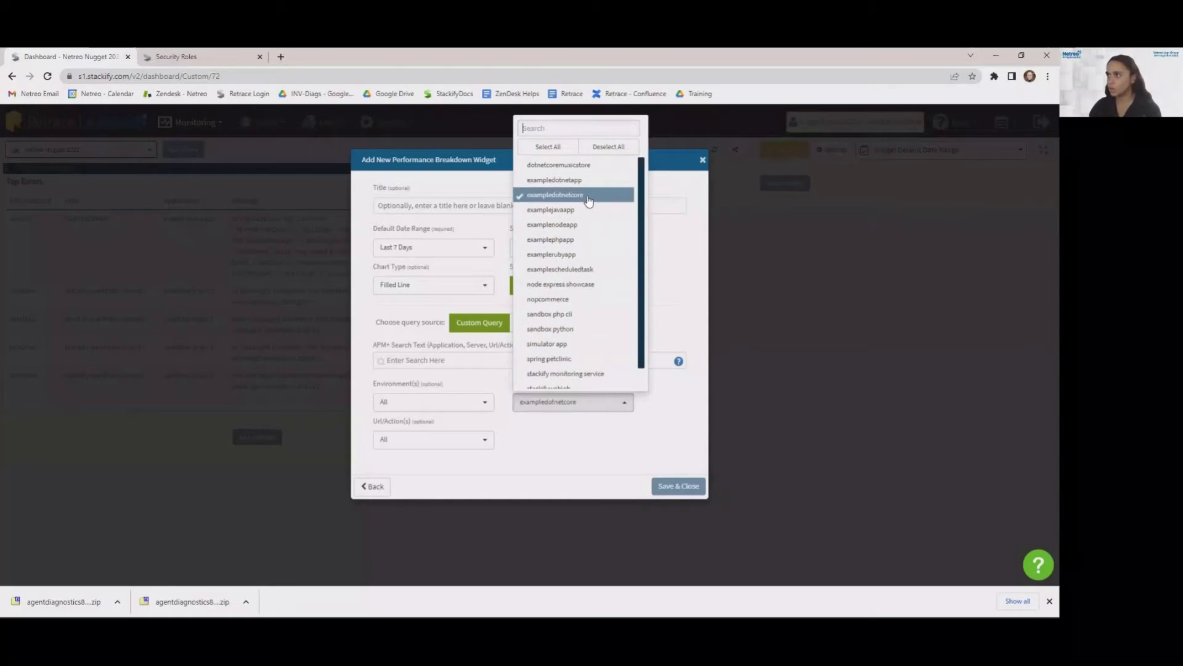
click(656, 445)
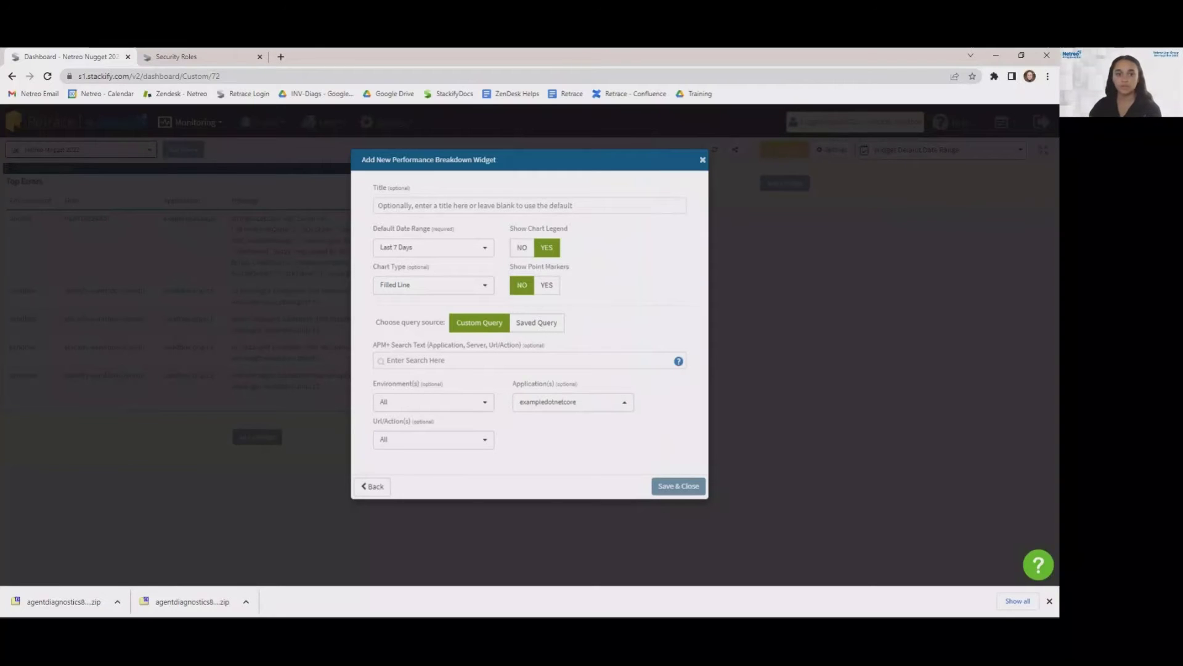
click(664, 487)
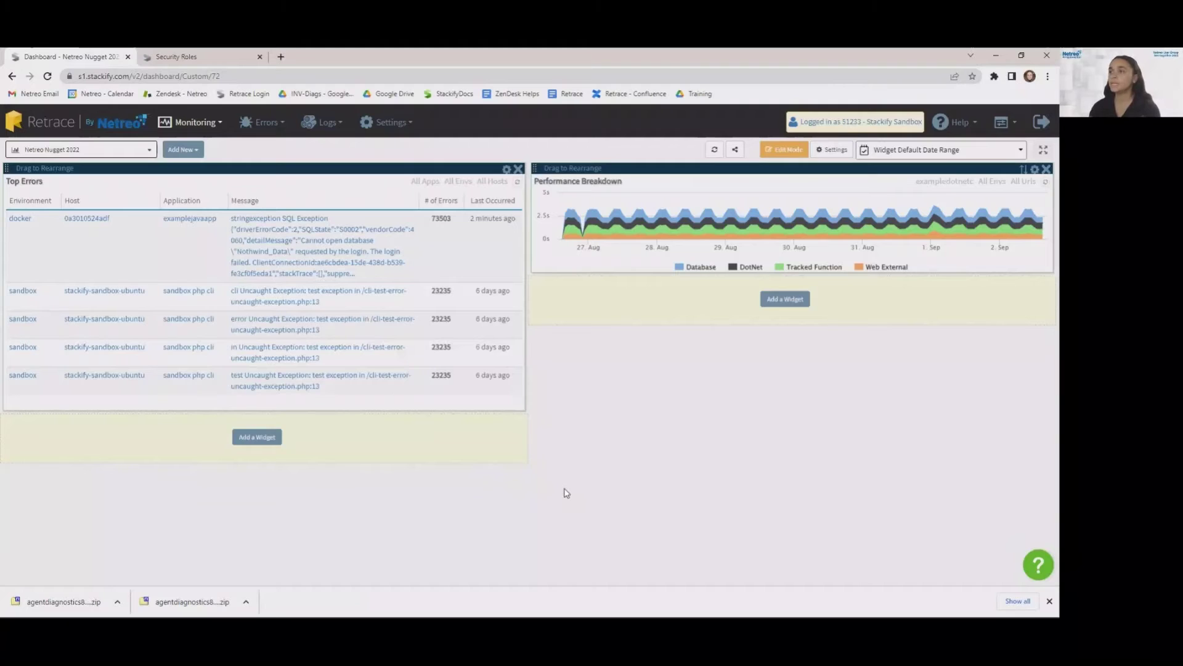
Step: Start an Active Alerts widget in the second column with a default date range of Last 1 Day
mouse_move(695, 223)
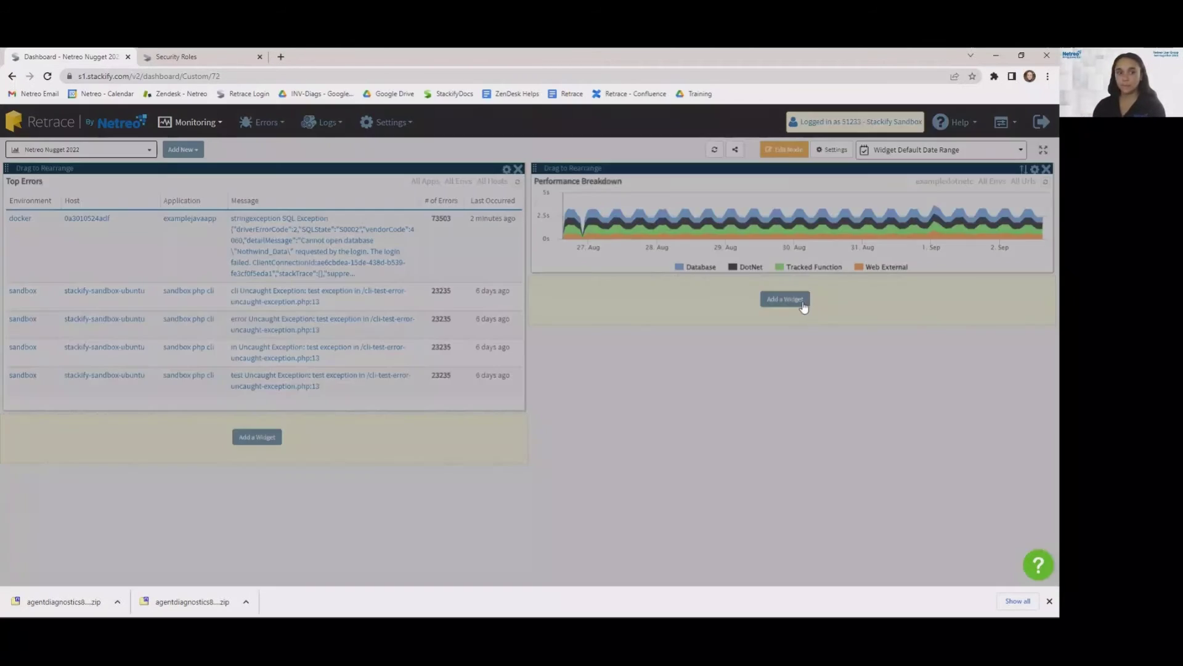
click(800, 301)
scroll(355, 315, down, 4)
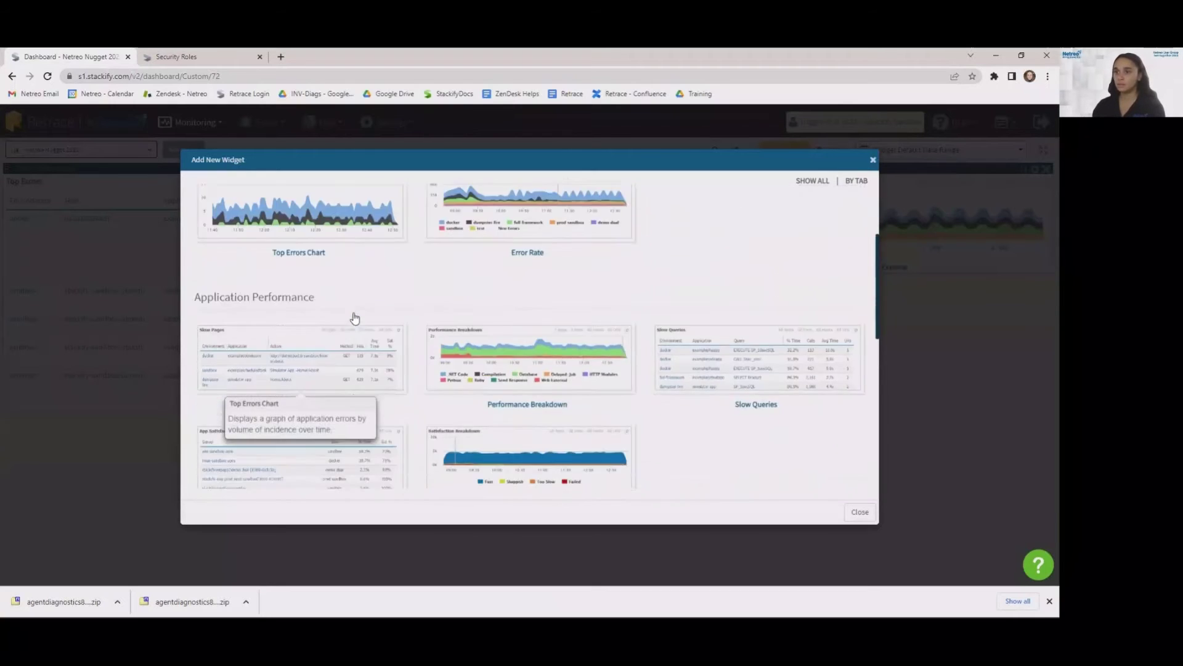
scroll(355, 317, down, 5)
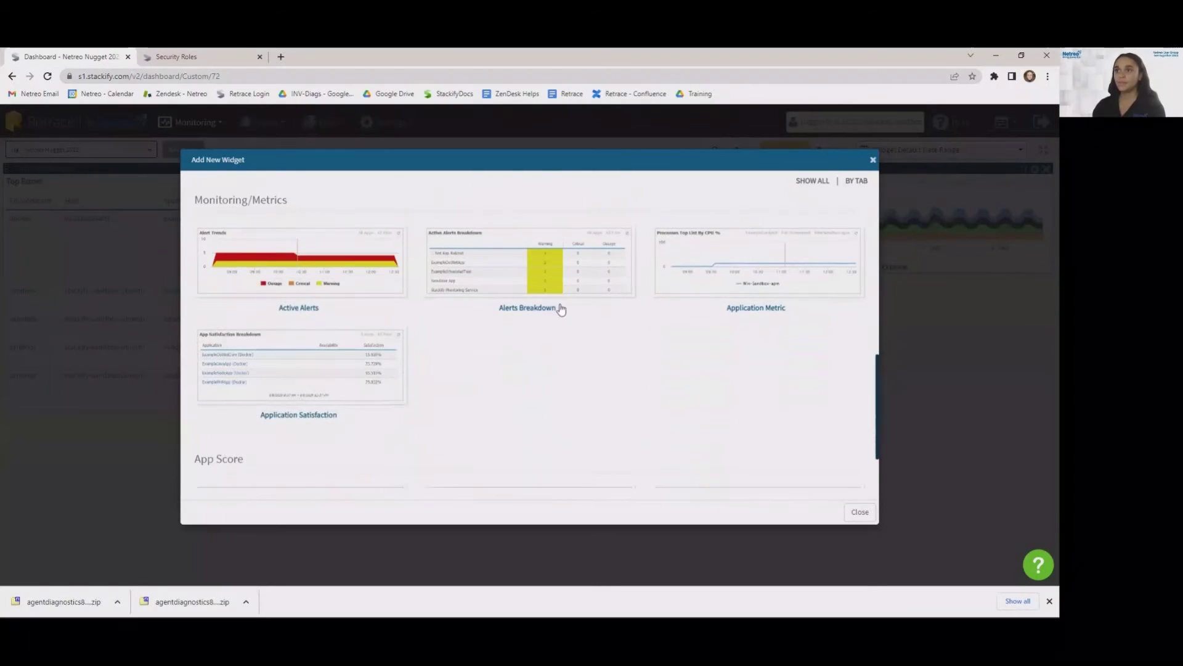
click(341, 268)
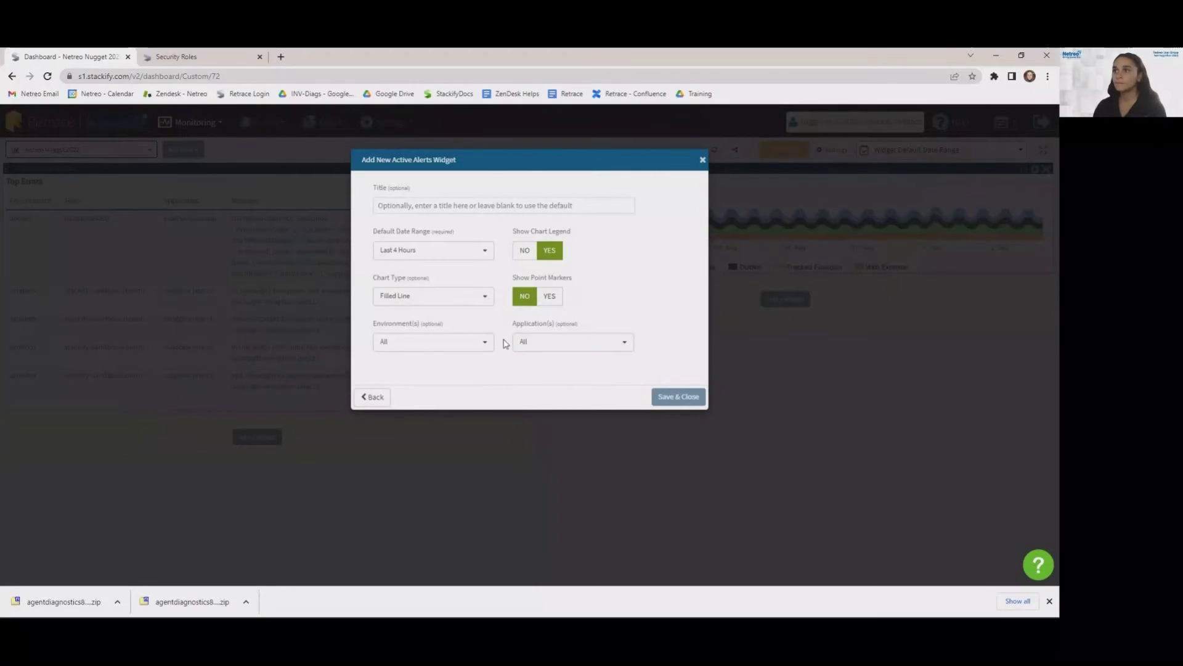
click(449, 251)
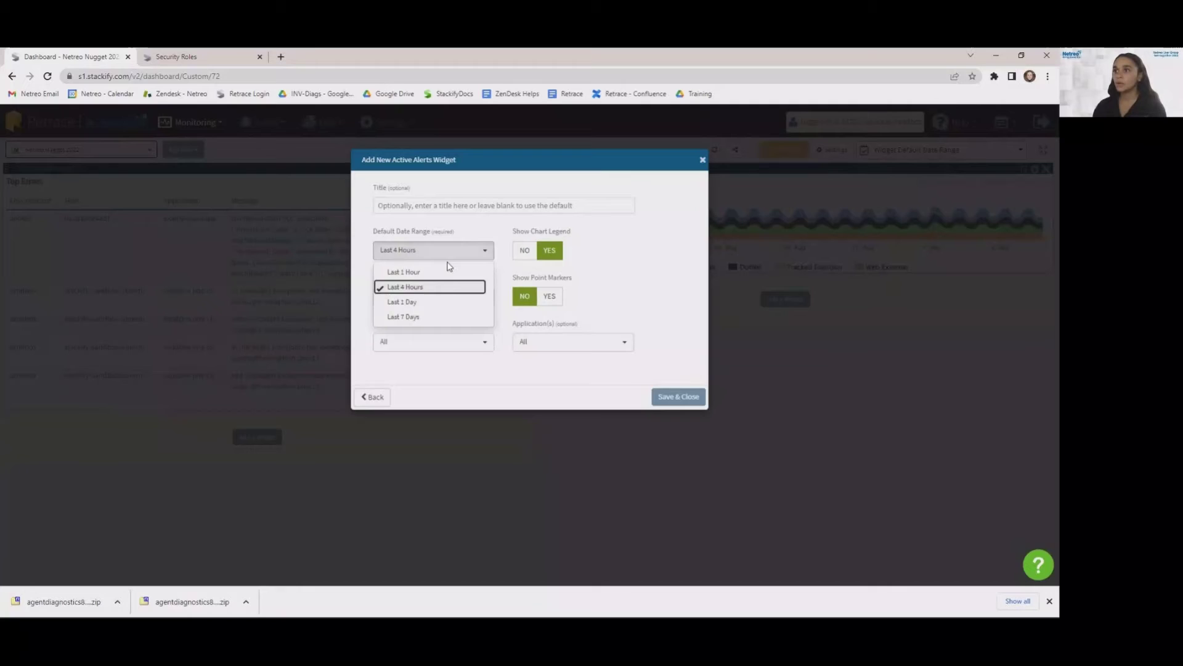
click(443, 317)
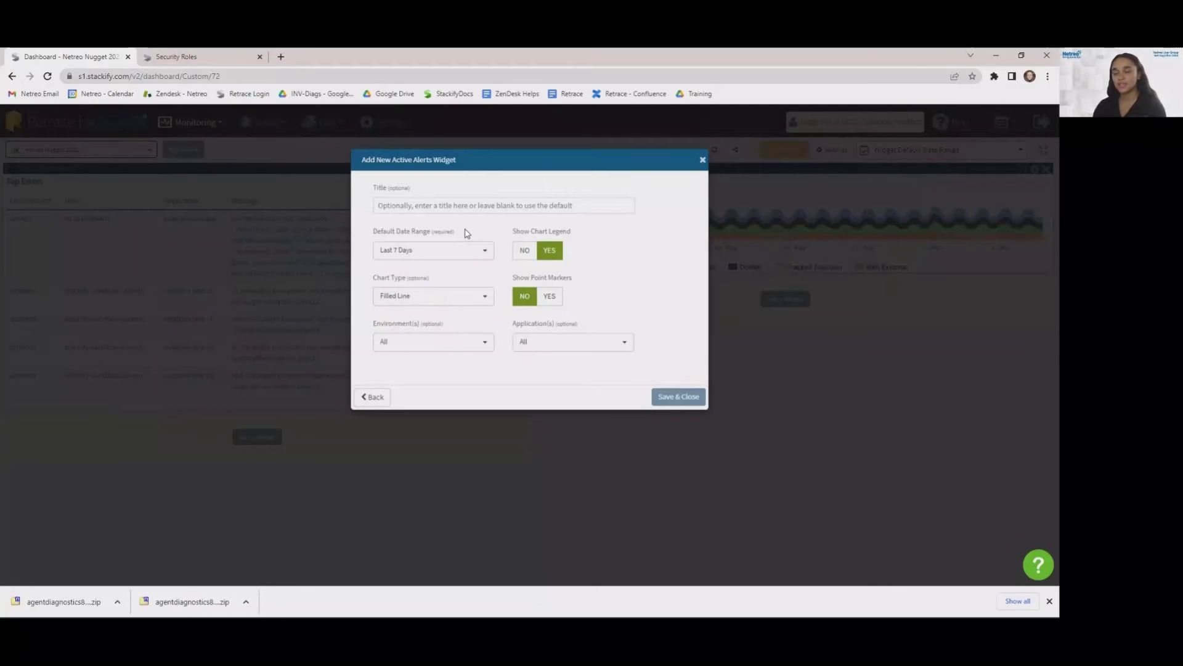
click(462, 251)
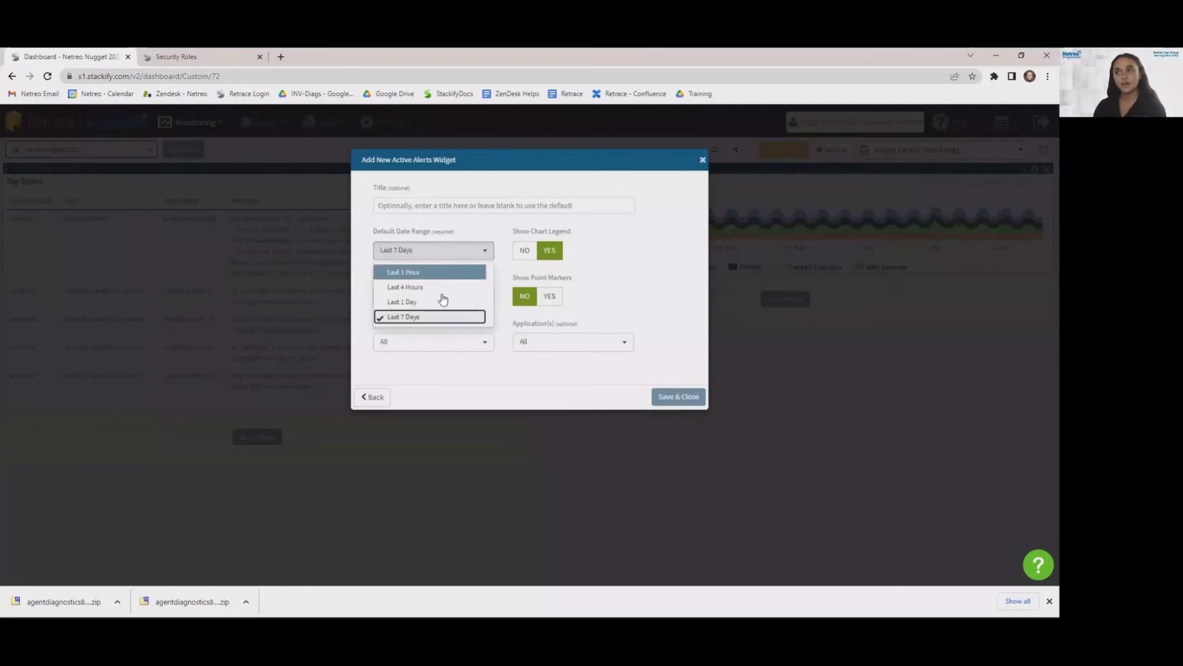
click(441, 302)
click(472, 211)
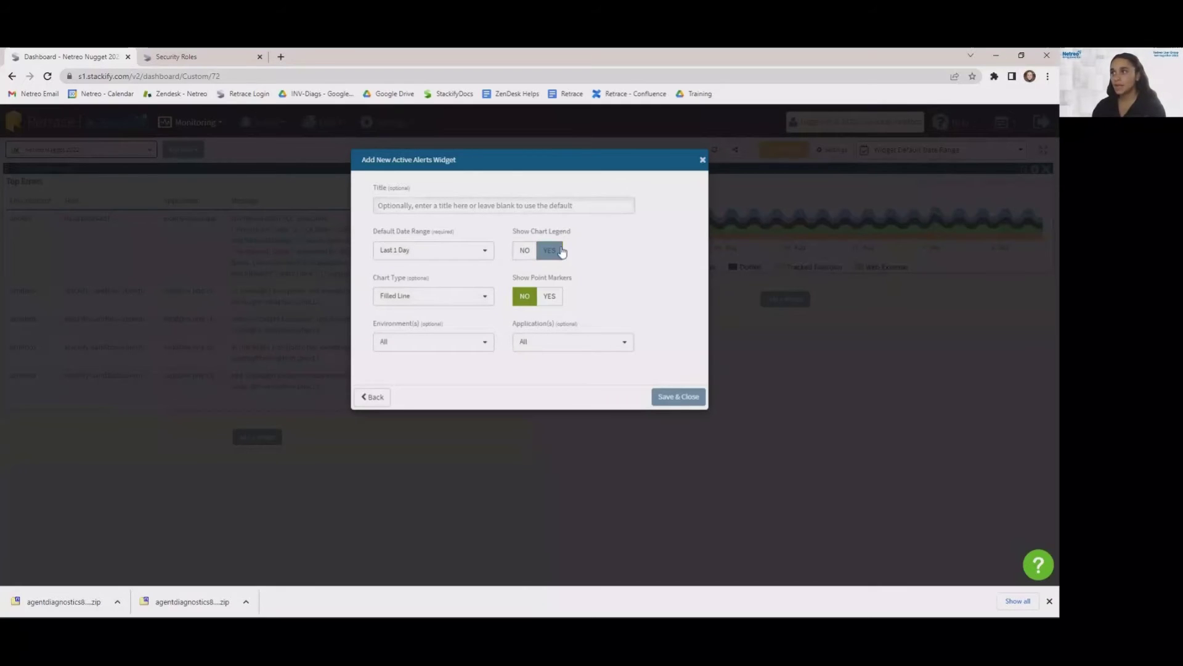
Step: Set the Active Alerts chart type to Filled Spline, enable point markers and save the widget
click(403, 302)
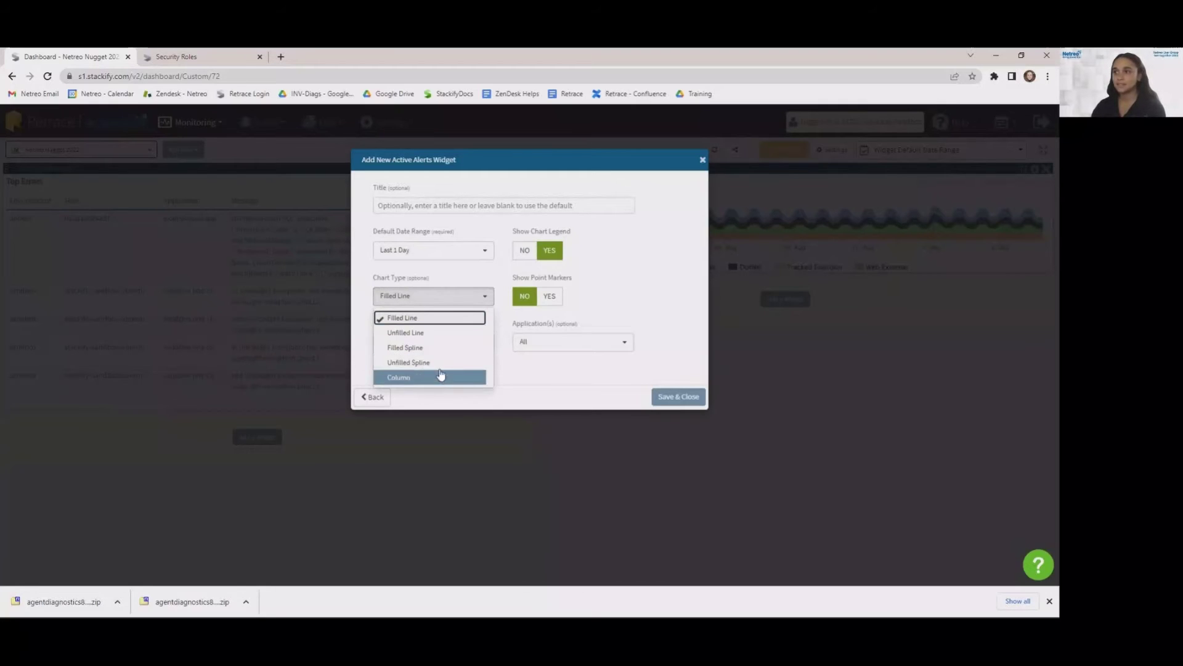
click(443, 348)
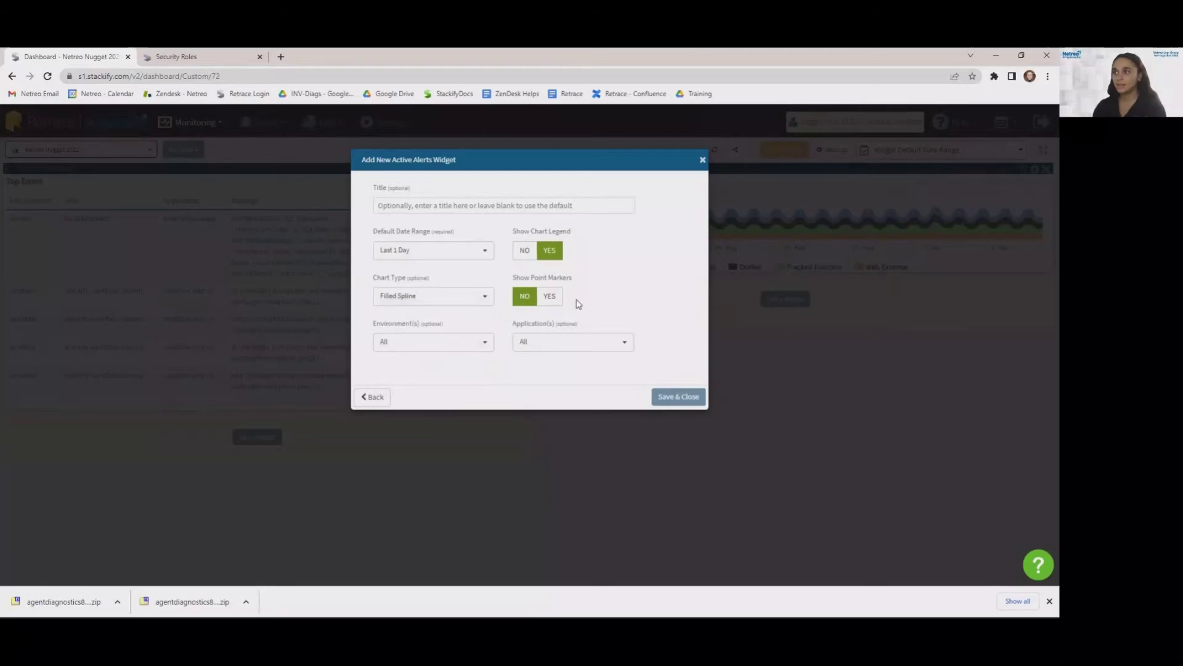
click(550, 296)
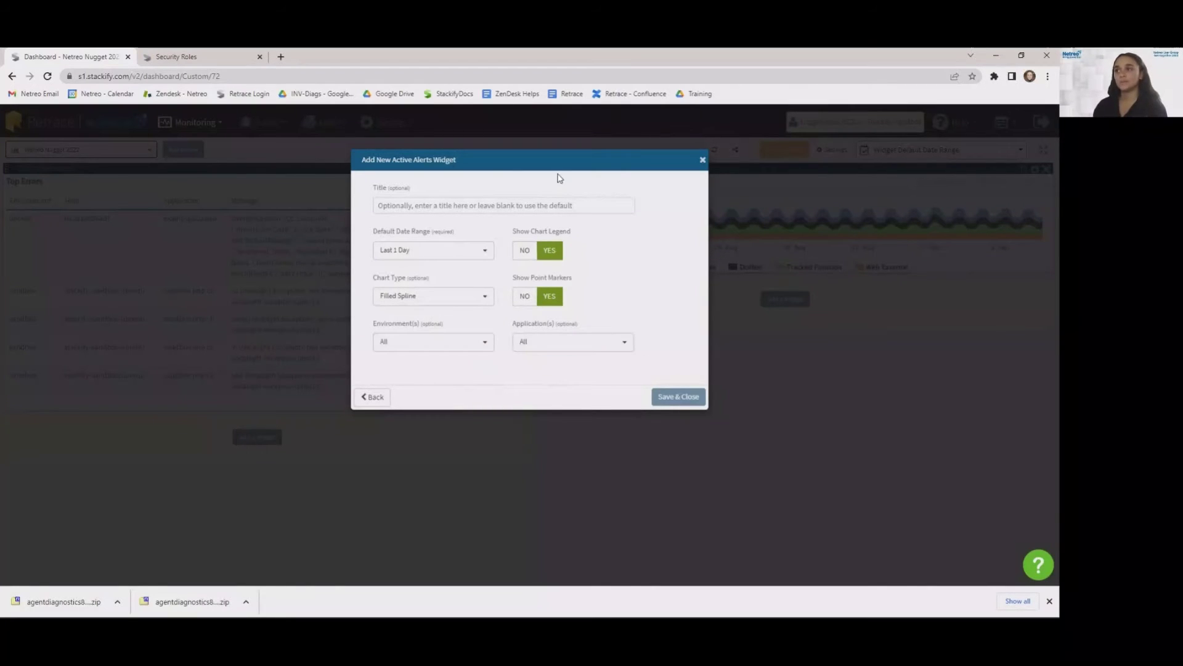
click(683, 403)
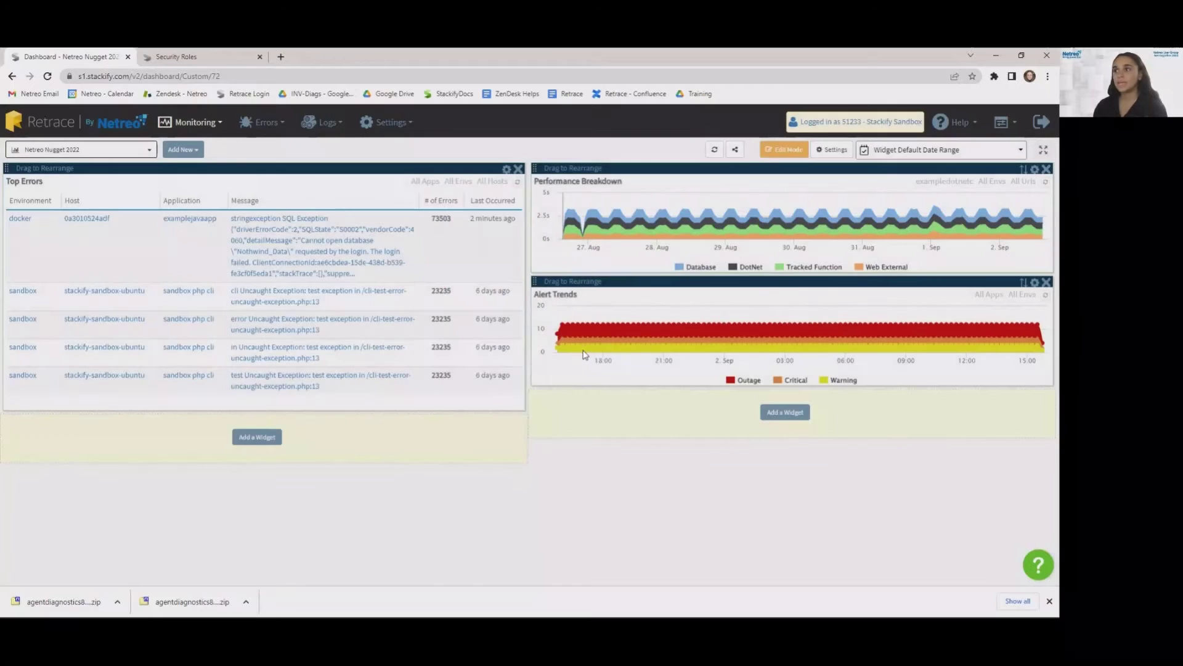
Step: Narrow the dashboard's time range on the Alert Trends chart to 09/01/22 6:11 PM - 7:12 PM
mouse_move(584, 355)
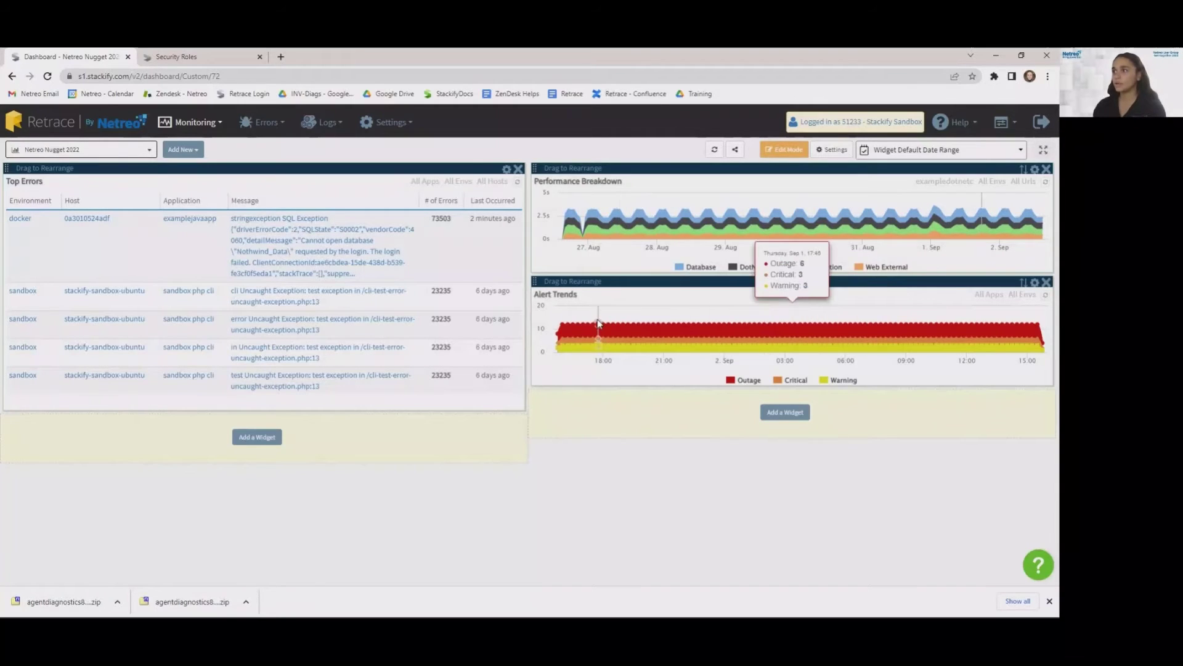
drag(597, 324, 699, 330)
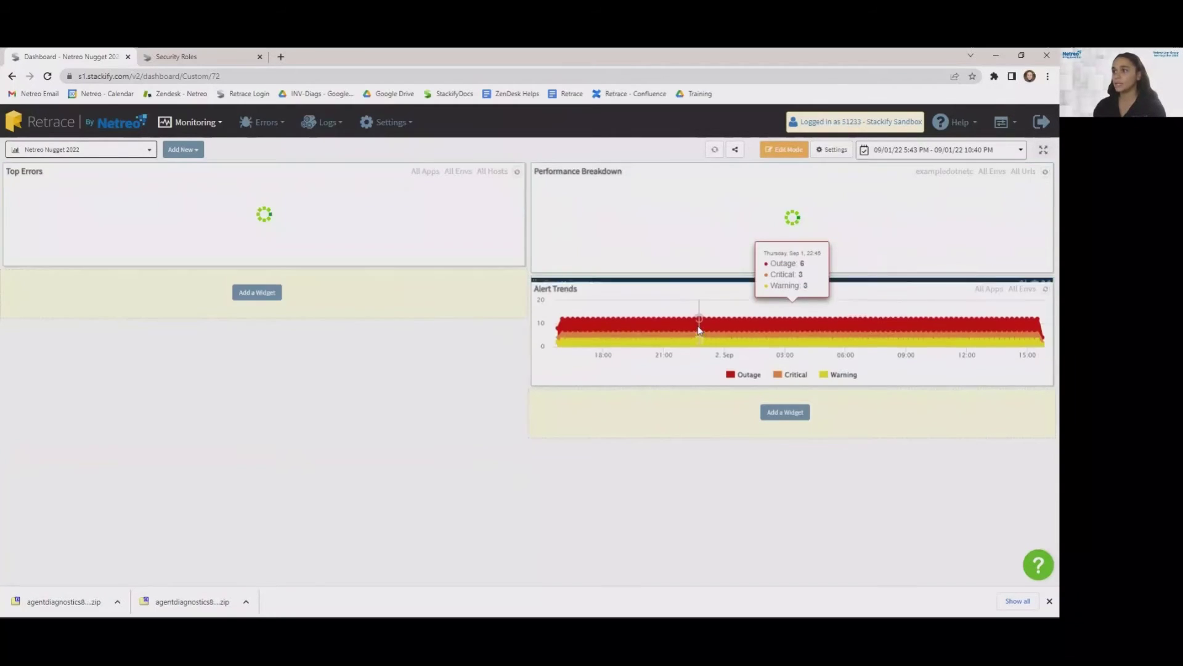
drag(615, 323, 704, 325)
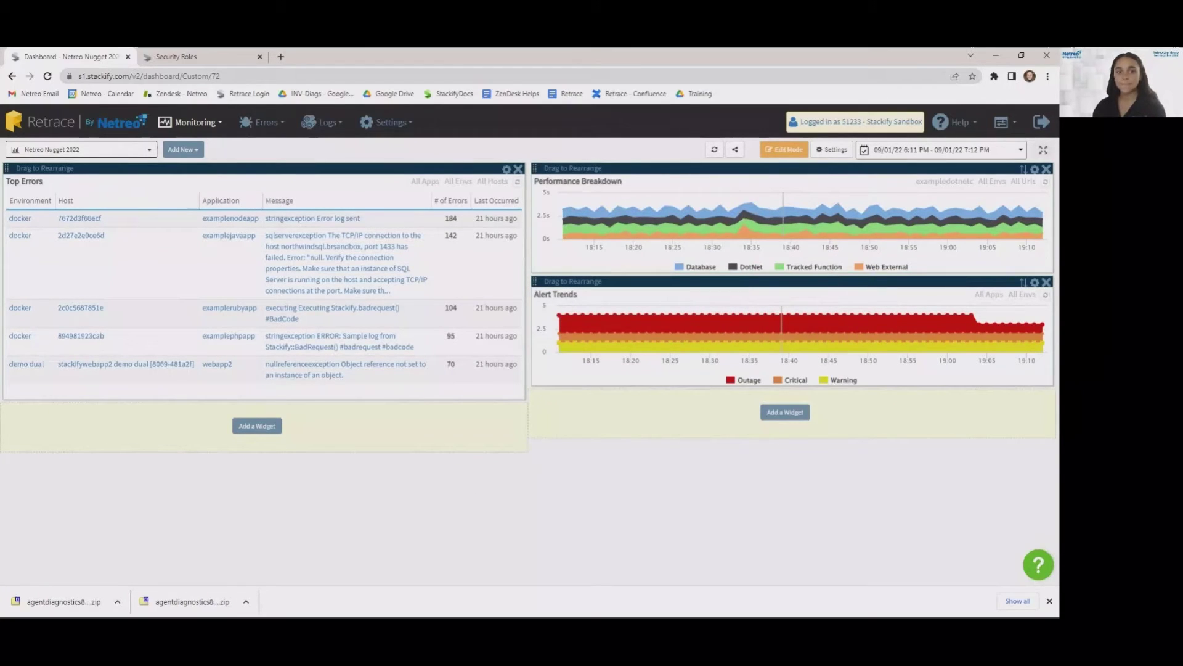
Step: Add an App Score Detail widget to the first column with a default date range of Last 7 Days (Calculated)
click(249, 428)
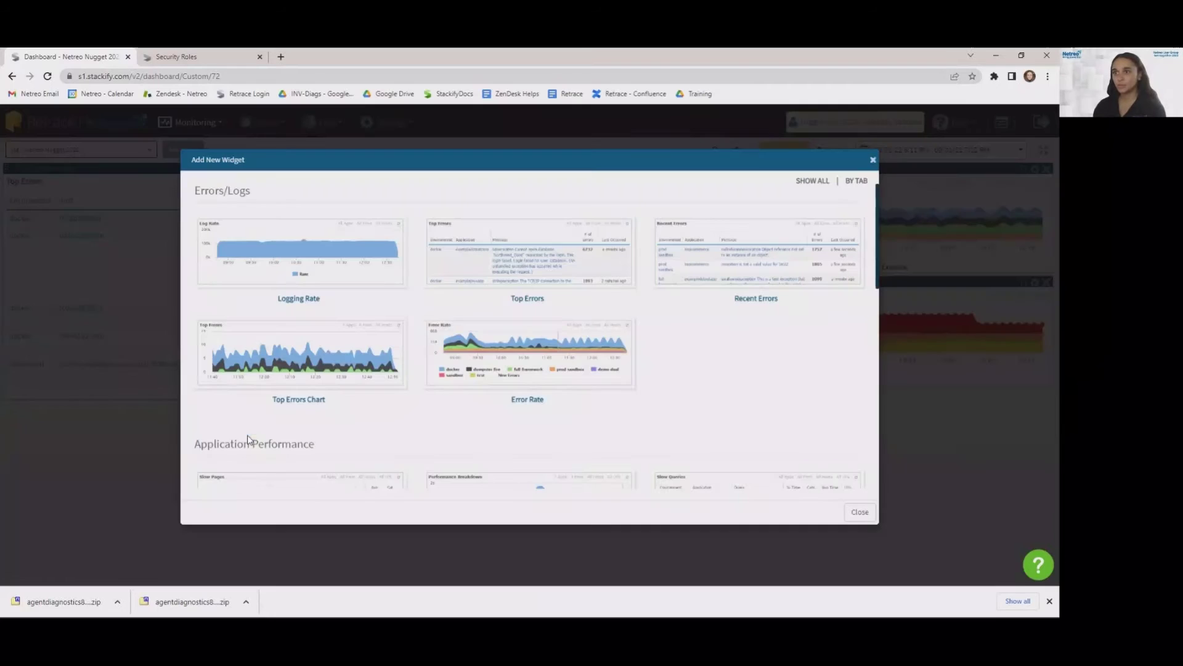
scroll(283, 410, down, 10)
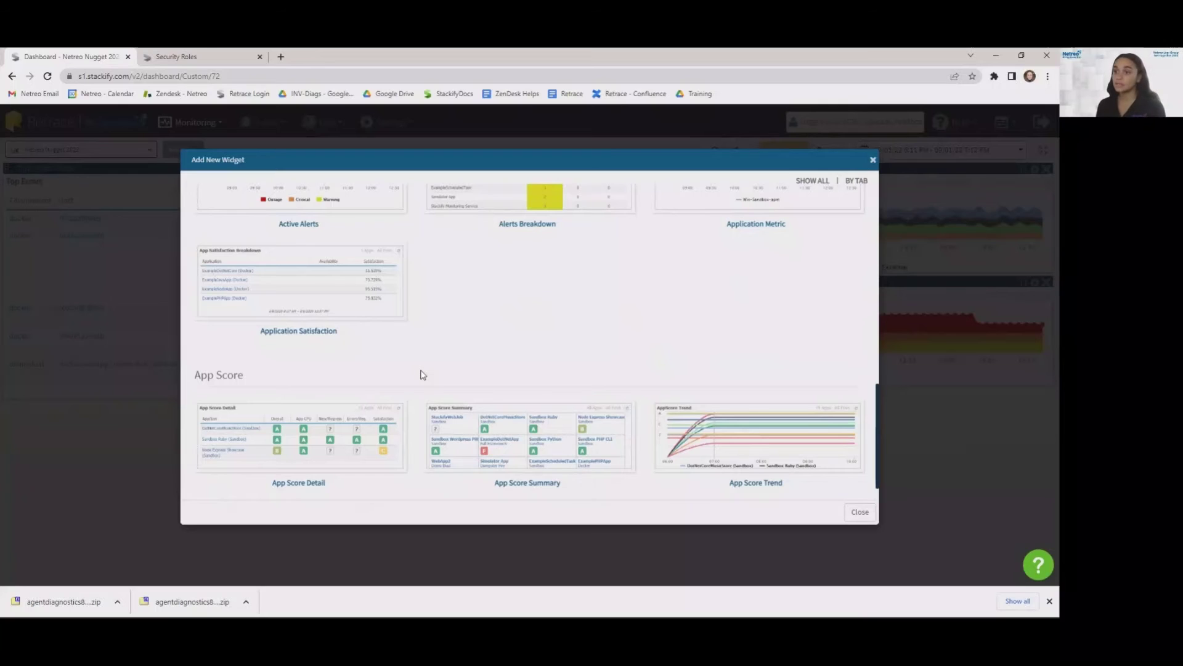
click(309, 454)
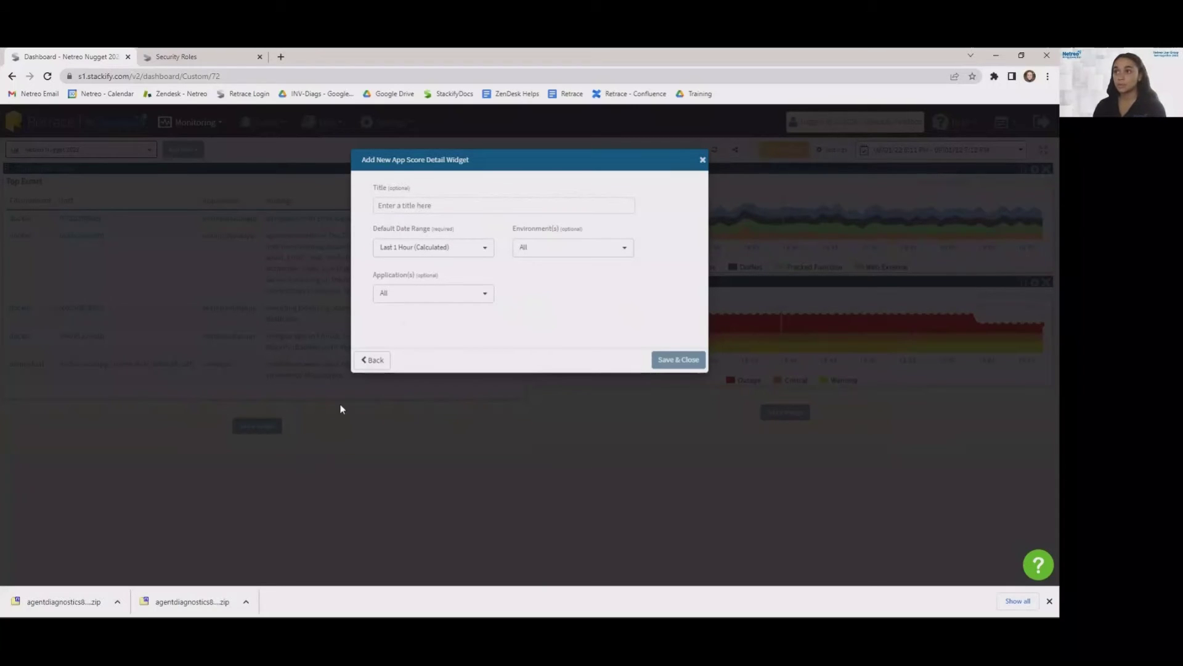
click(411, 203)
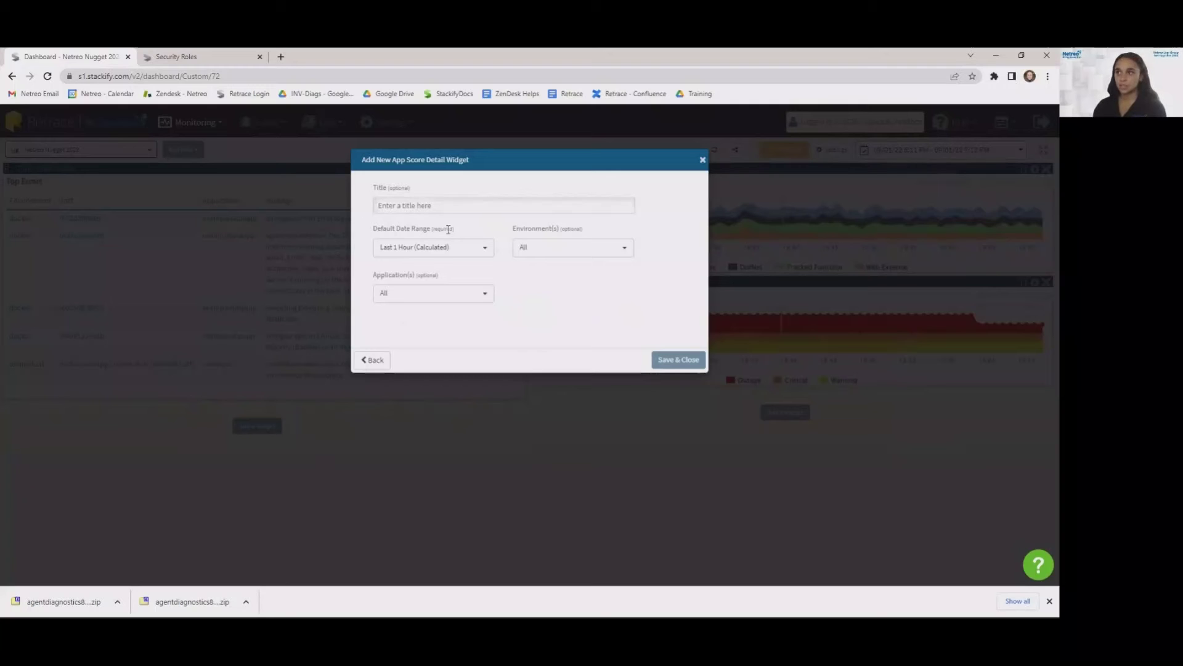
click(480, 250)
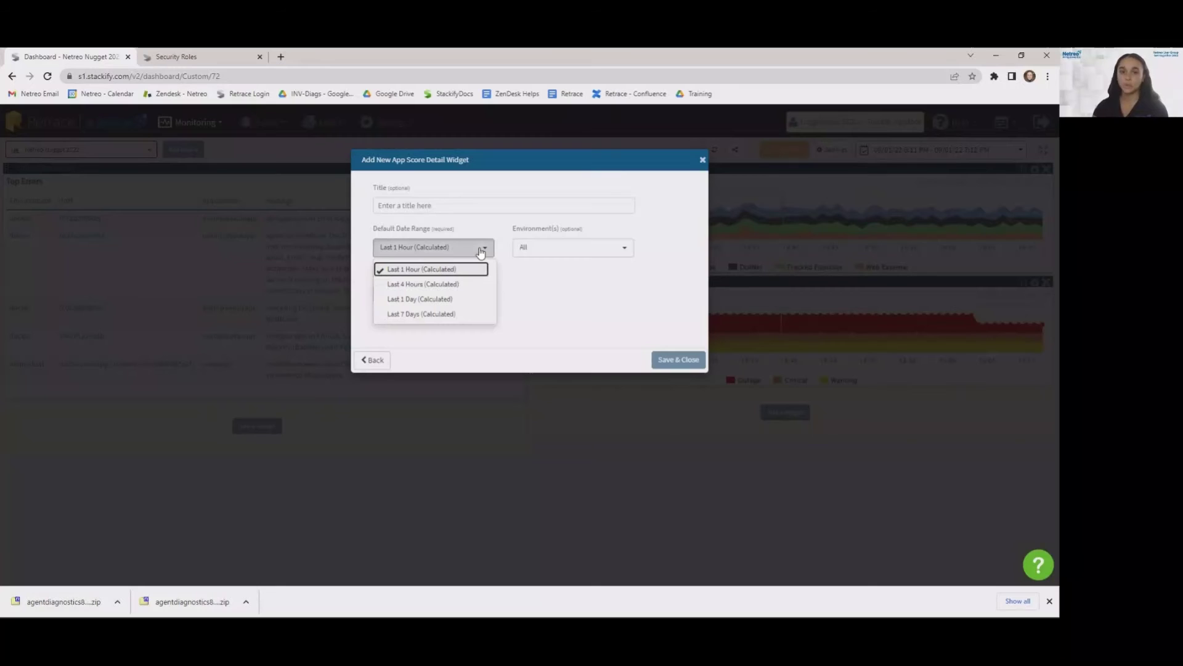
click(476, 314)
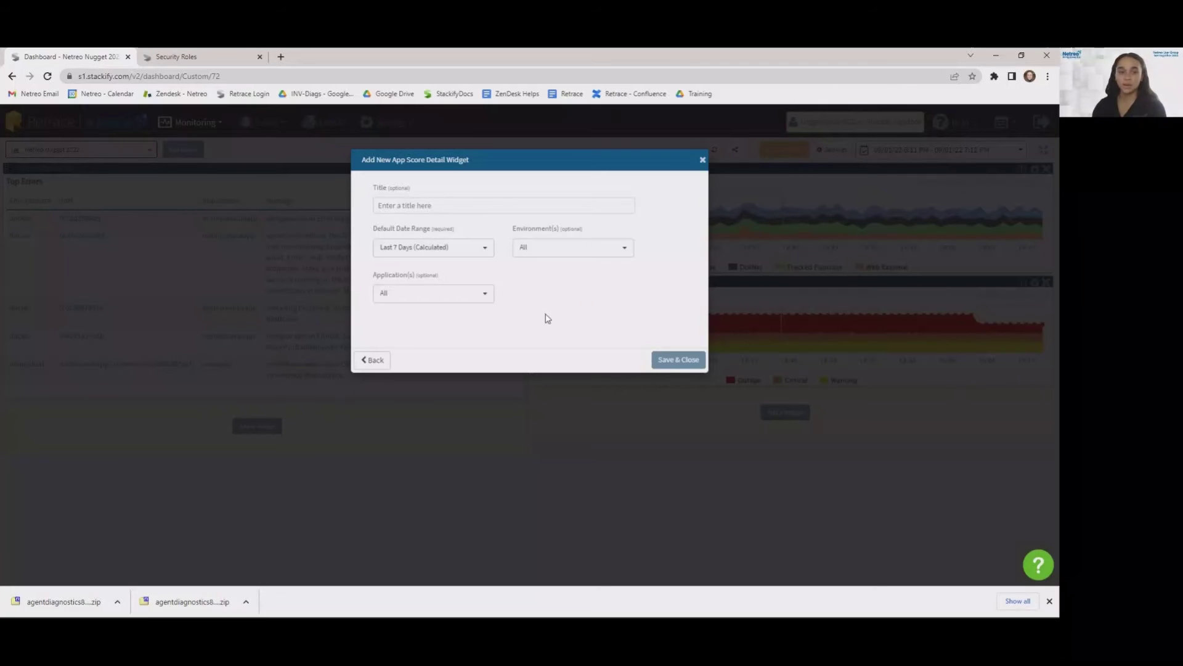
click(670, 360)
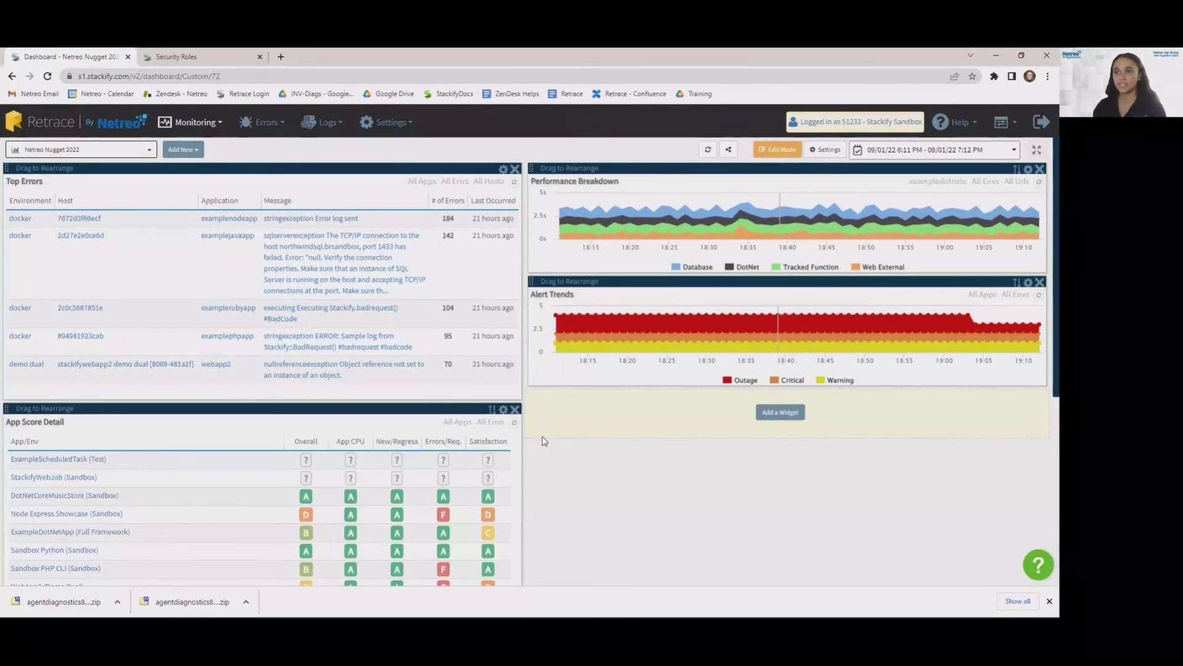
Step: Examine the App Score Detail grades and the score breakdown for ExampleScheduledTask (Sandbox), including its Satisfaction advice, and close the breakdown
scroll(533, 448, down, 3)
scroll(534, 451, down, 3)
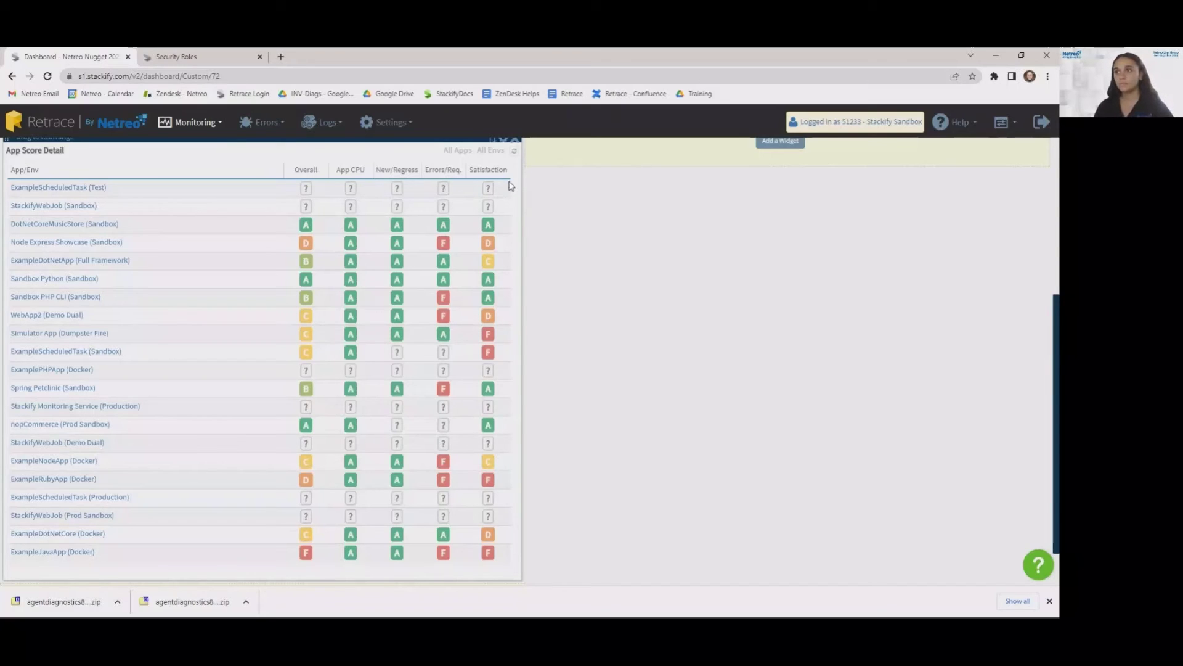
scroll(511, 382, down, 1)
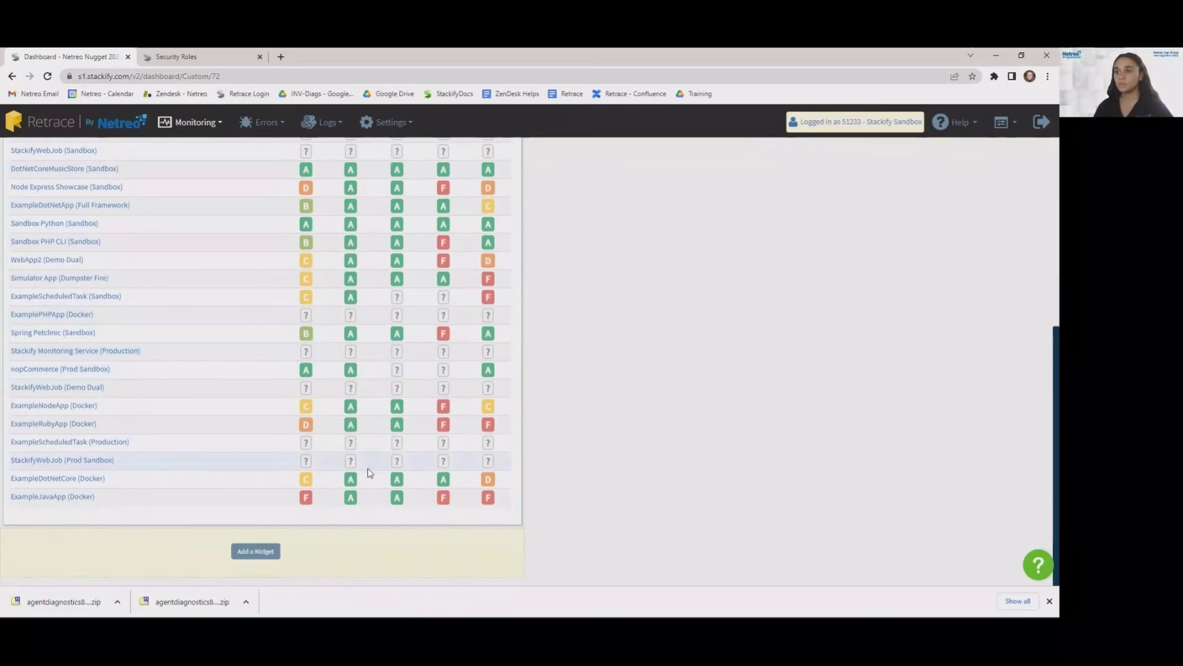
click(487, 299)
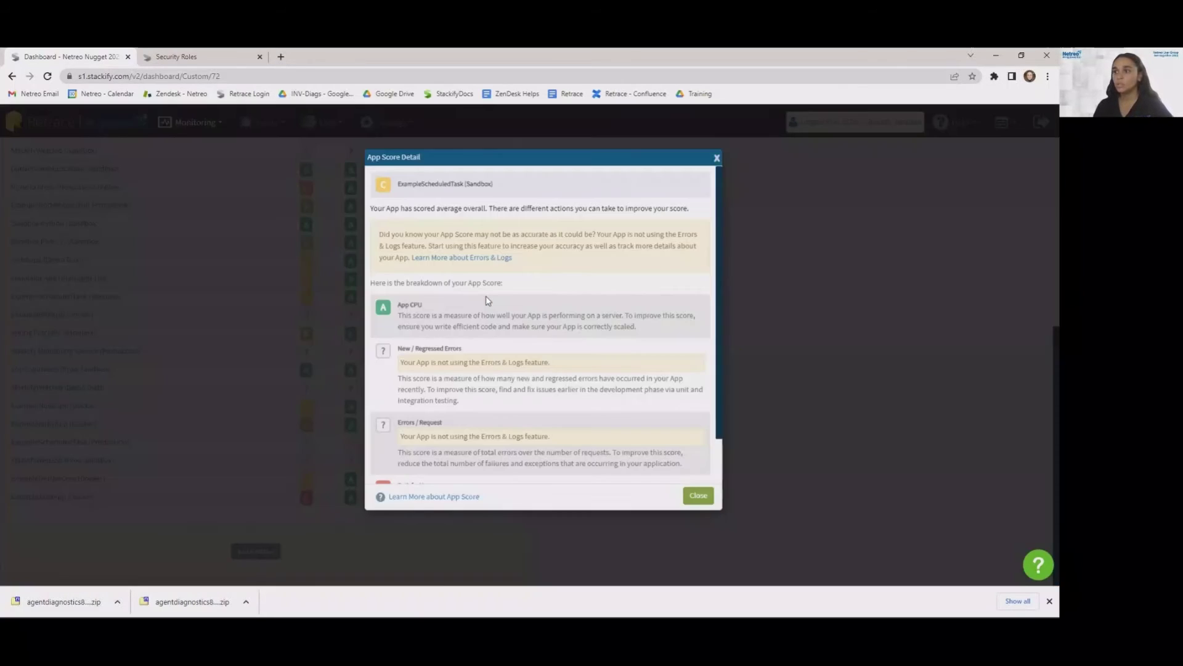
scroll(460, 309, down, 1)
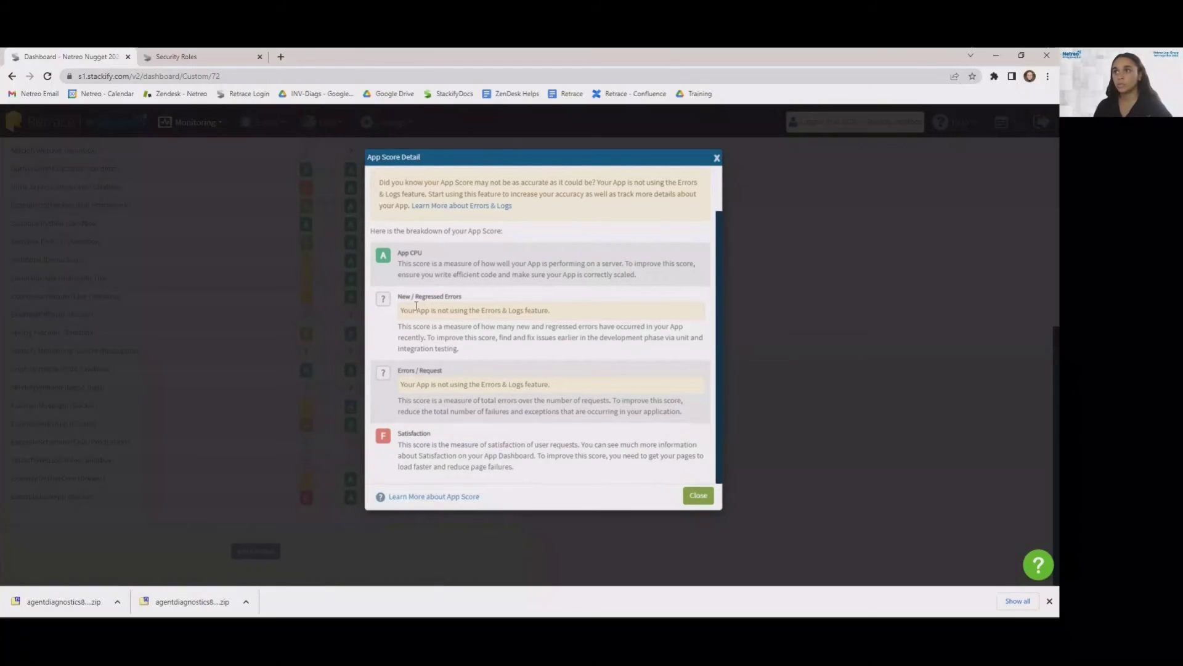
drag(409, 435, 455, 435)
click(456, 436)
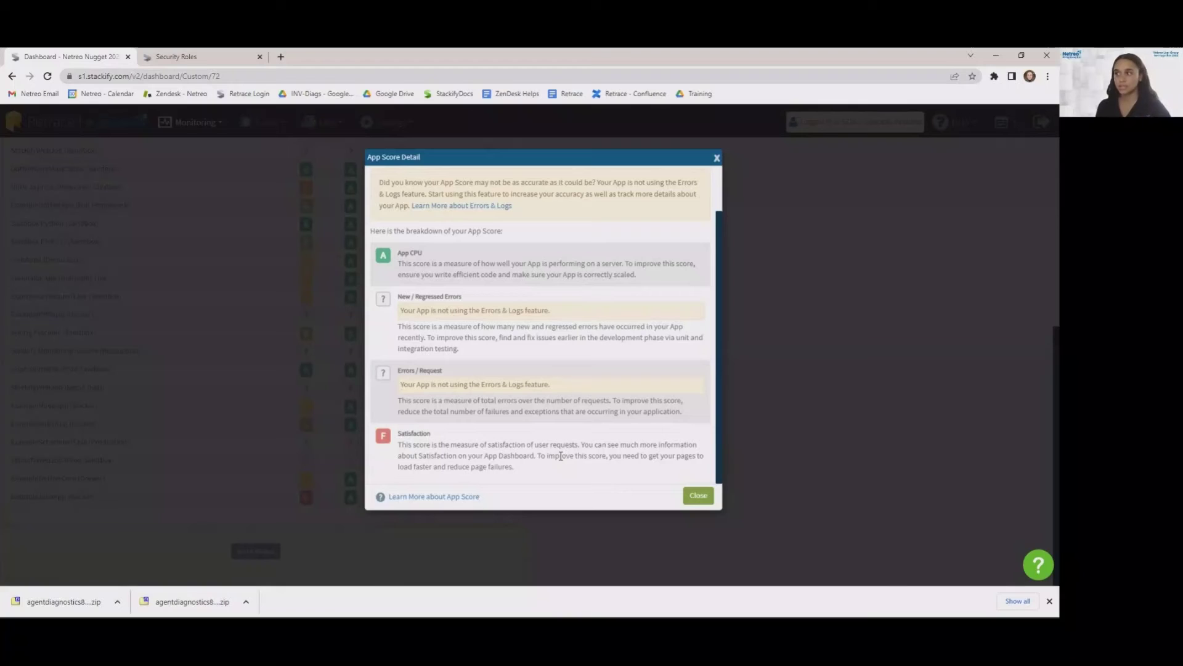
drag(537, 456, 669, 469)
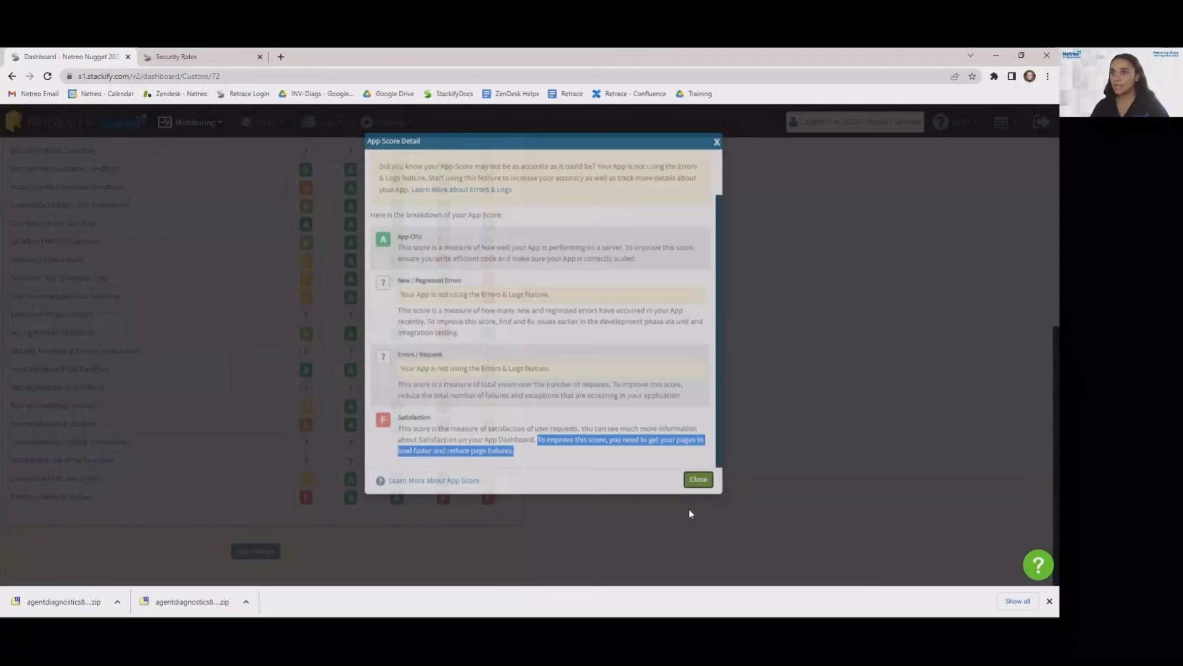
Step: Turn off edit mode for the Netreo Nugget 2022 dashboard
scroll(225, 353, up, 3)
scroll(224, 352, down, 3)
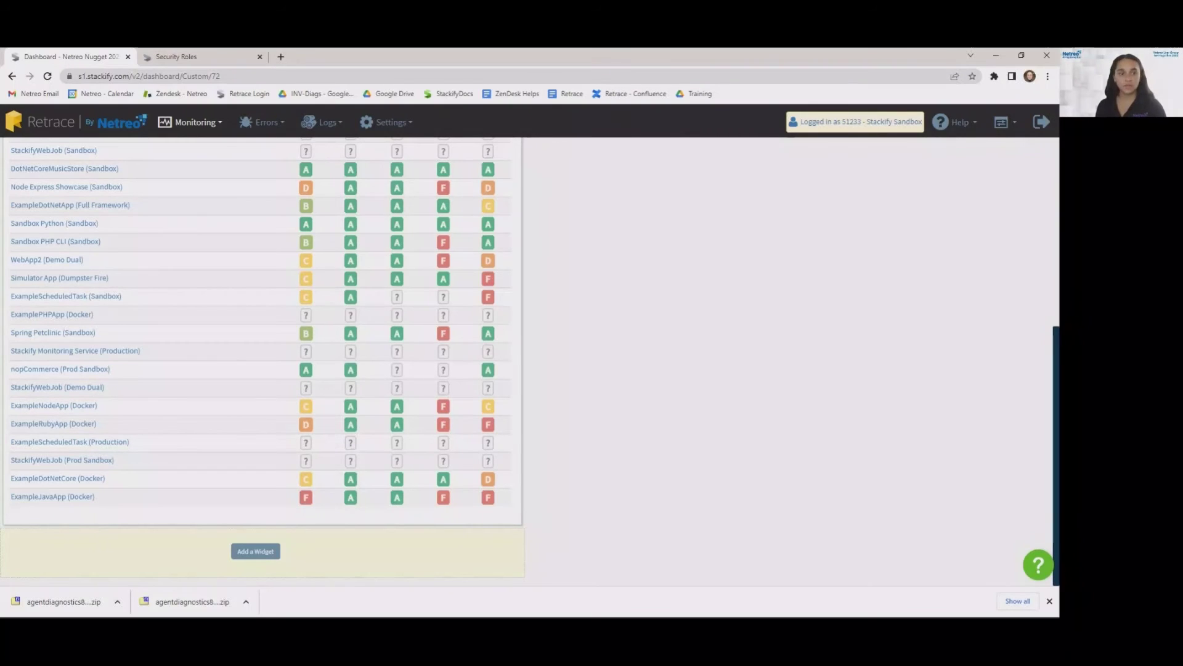
scroll(577, 441, up, 5)
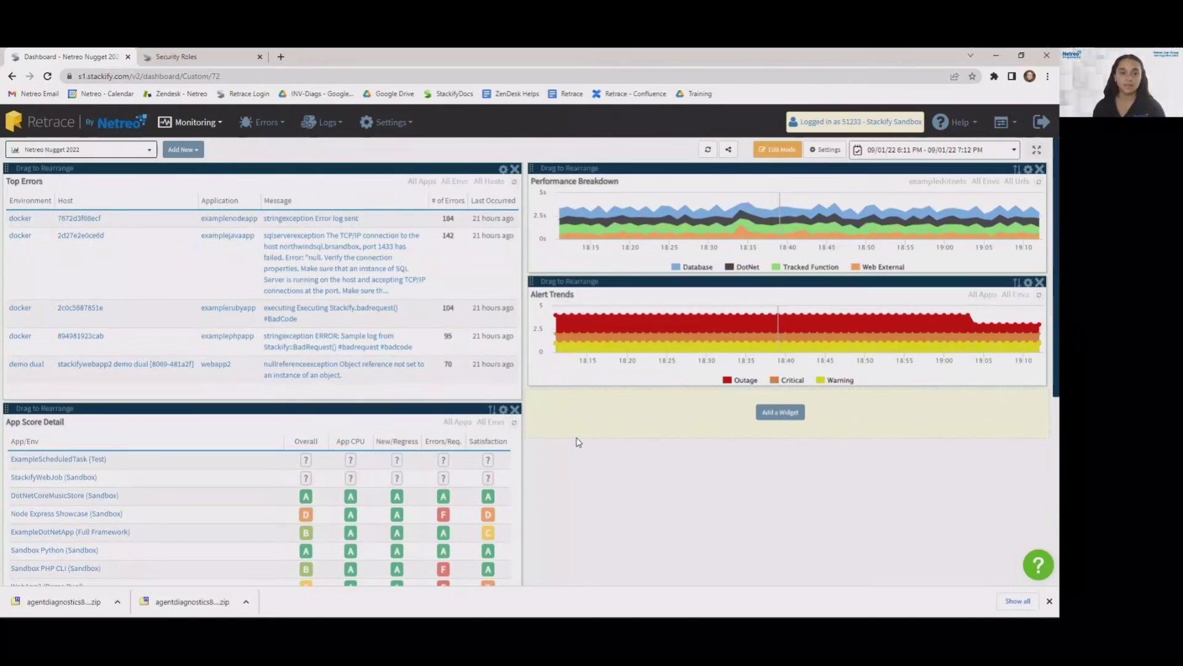
click(765, 150)
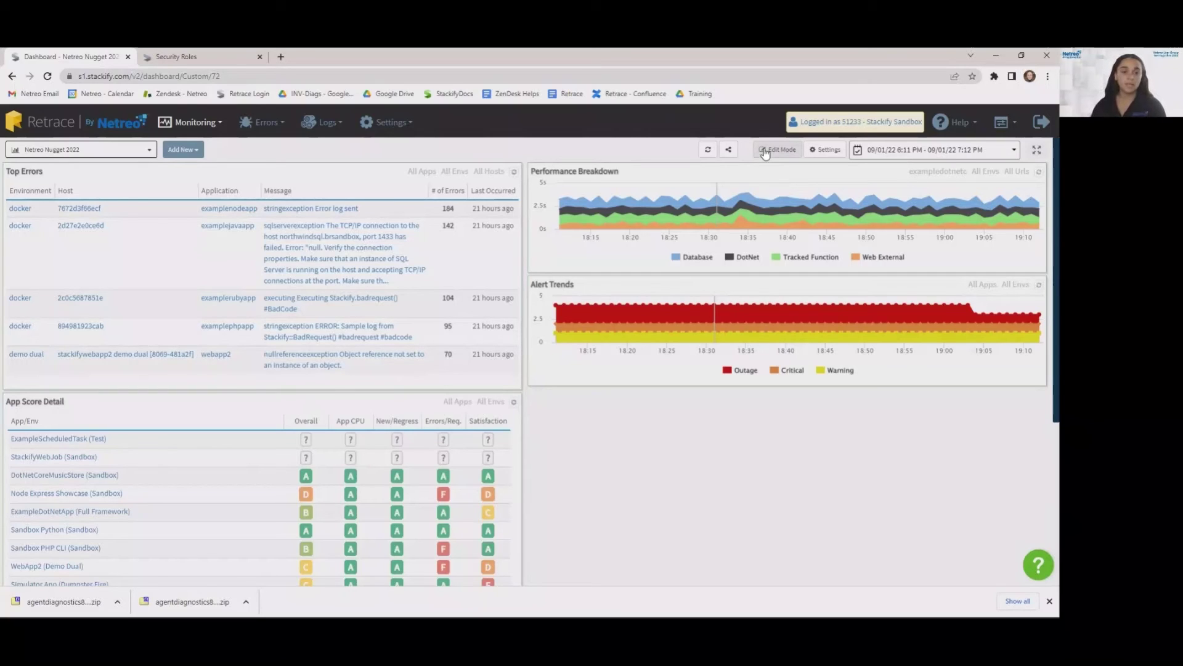
click(765, 152)
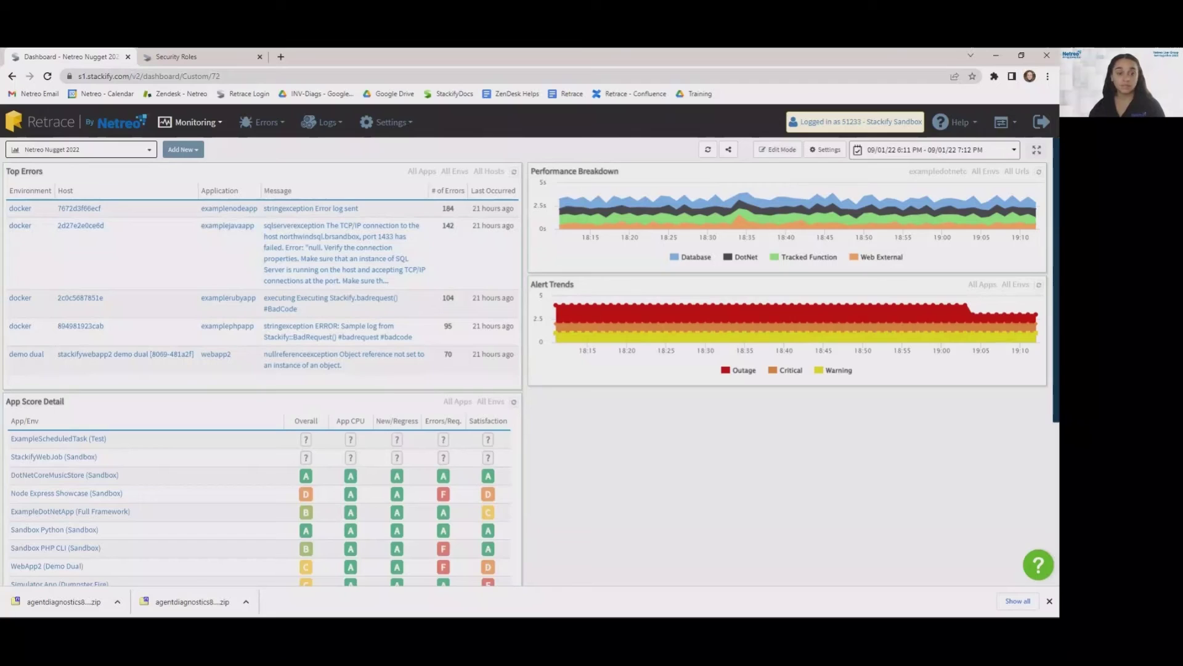